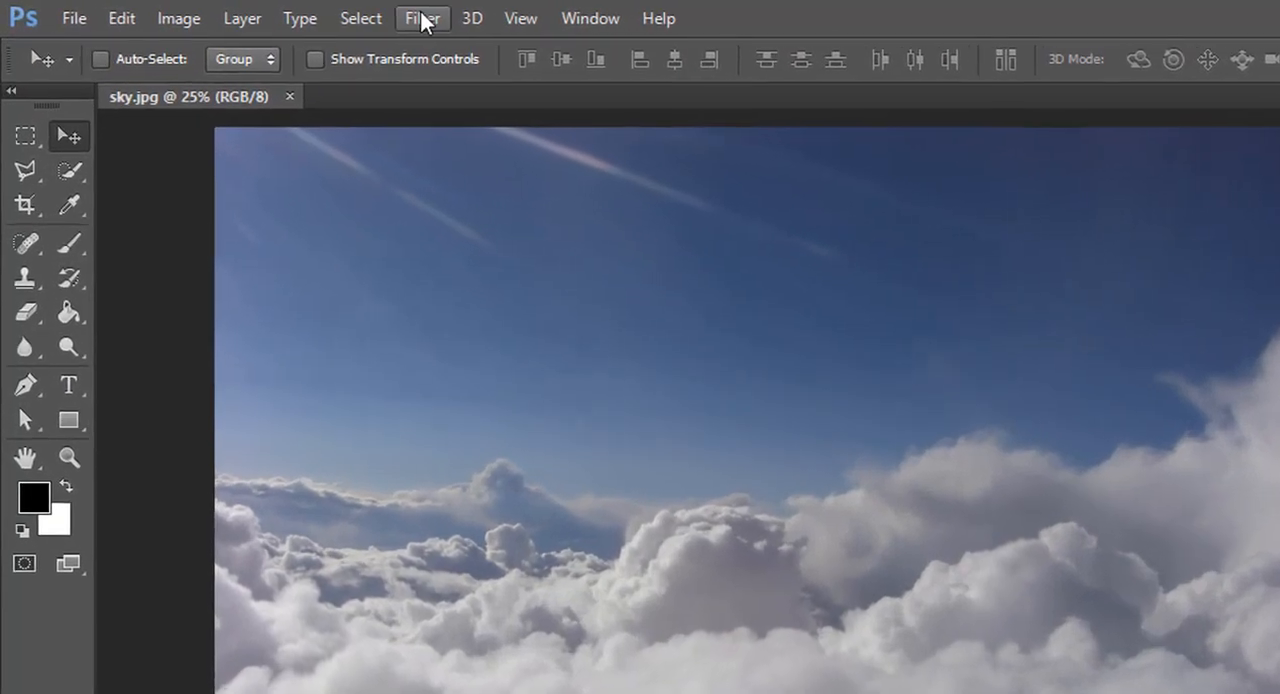
# Apply a Gaussian Blur with a 5-pixel radius to the sky background.
pyautogui.click(299, 12)
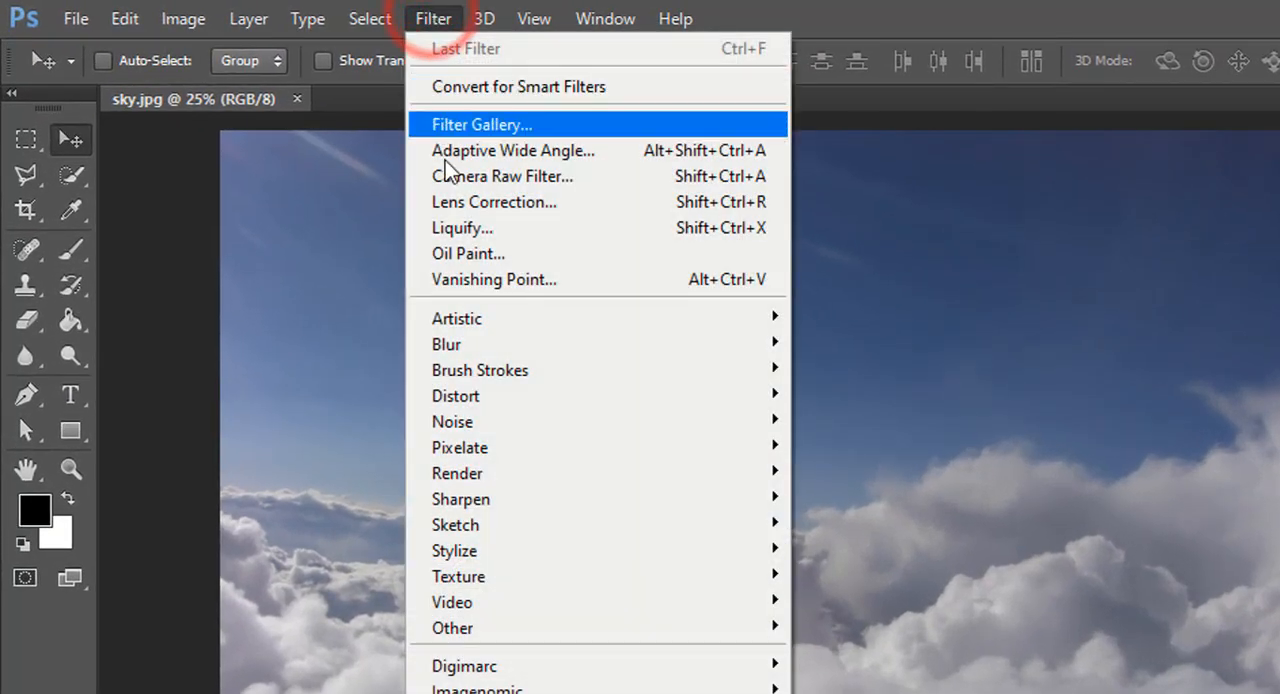
pyautogui.click(446, 344)
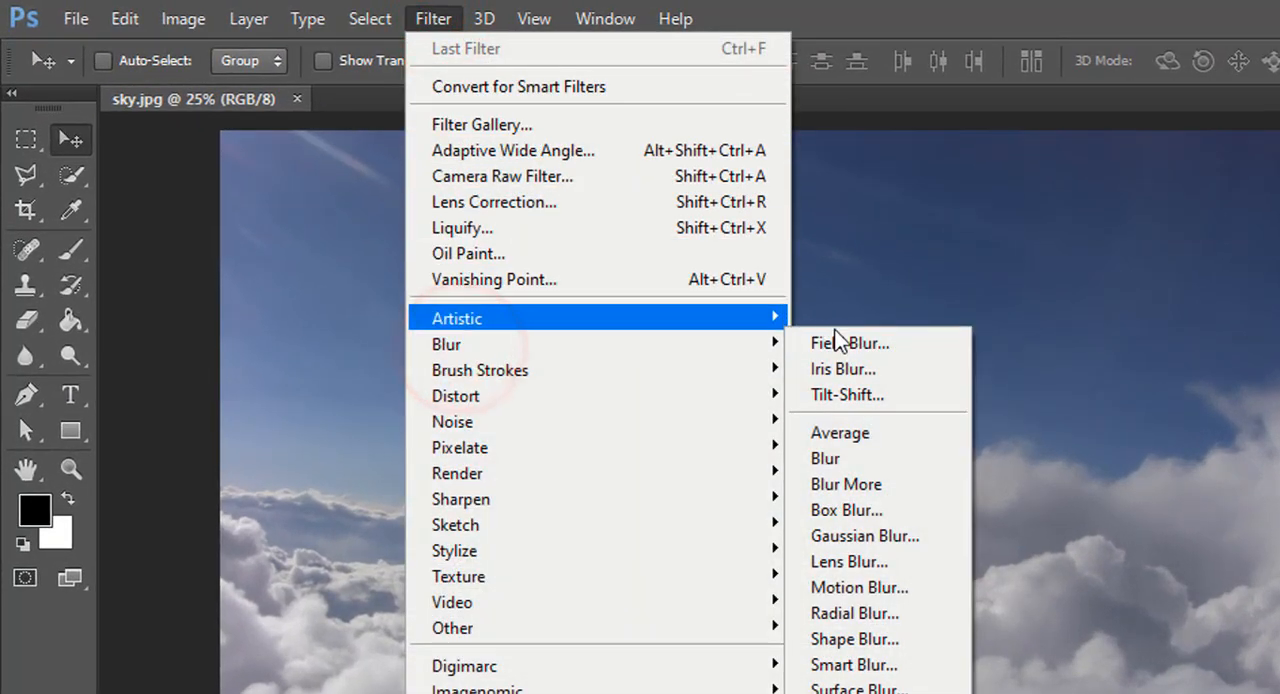
pyautogui.click(884, 536)
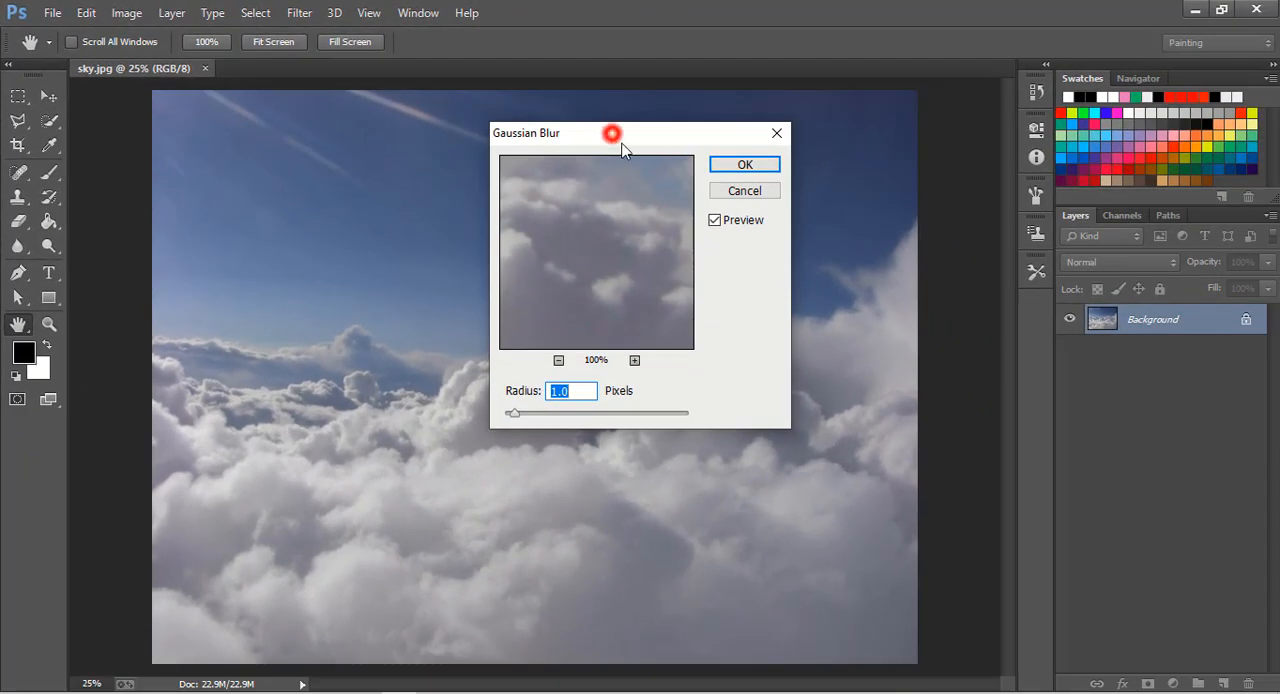
pyautogui.moveTo(620, 143); pyautogui.dragTo(671, 165)
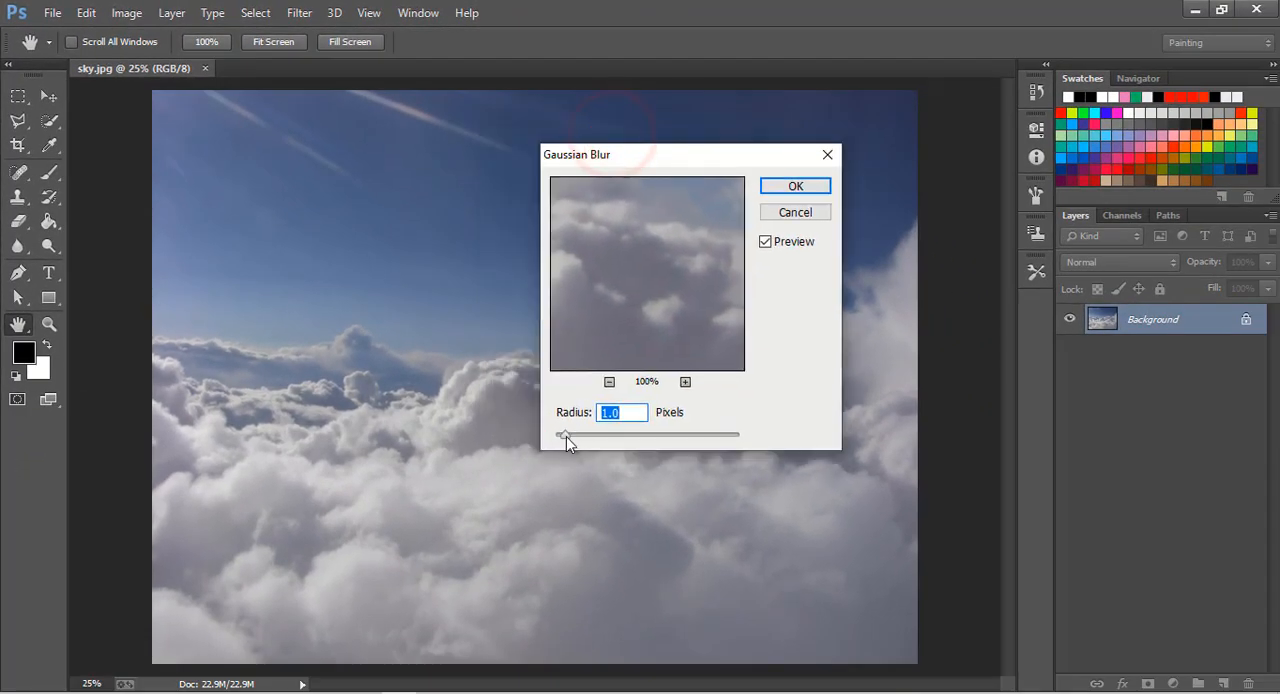
pyautogui.moveTo(580, 440); pyautogui.dragTo(597, 436)
pyautogui.click(608, 382)
pyautogui.click(608, 382)
pyautogui.click(608, 382)
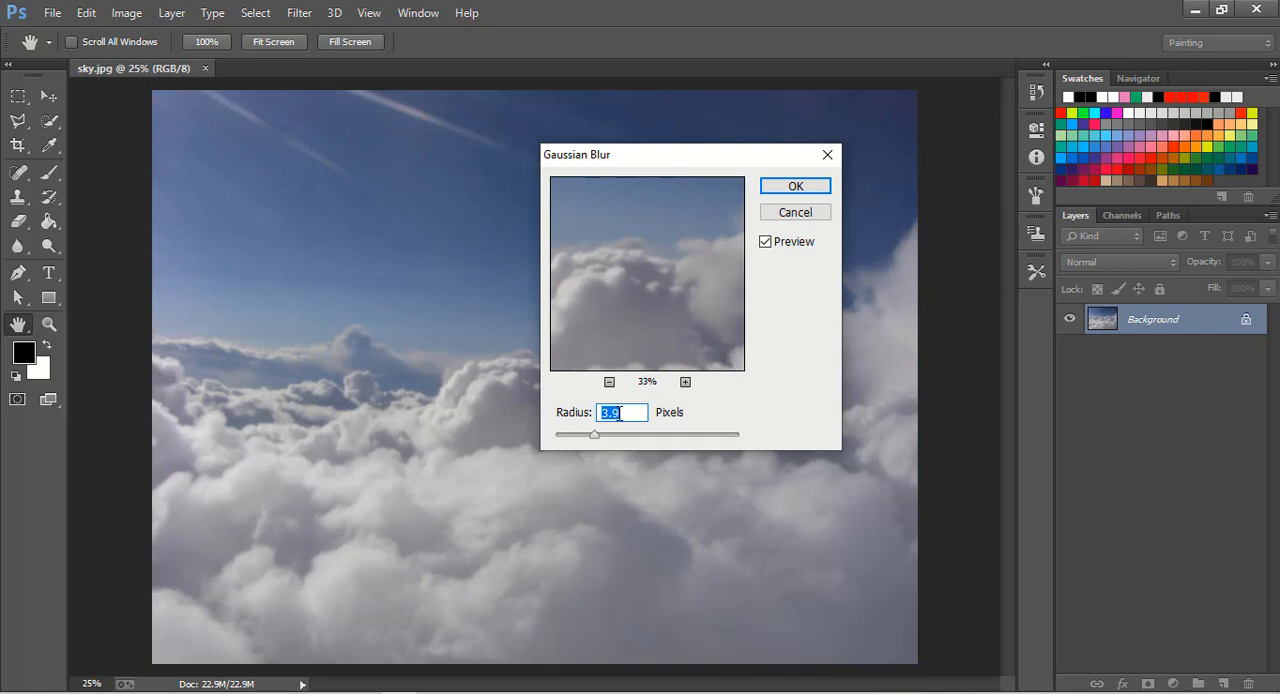
pyautogui.click(800, 188)
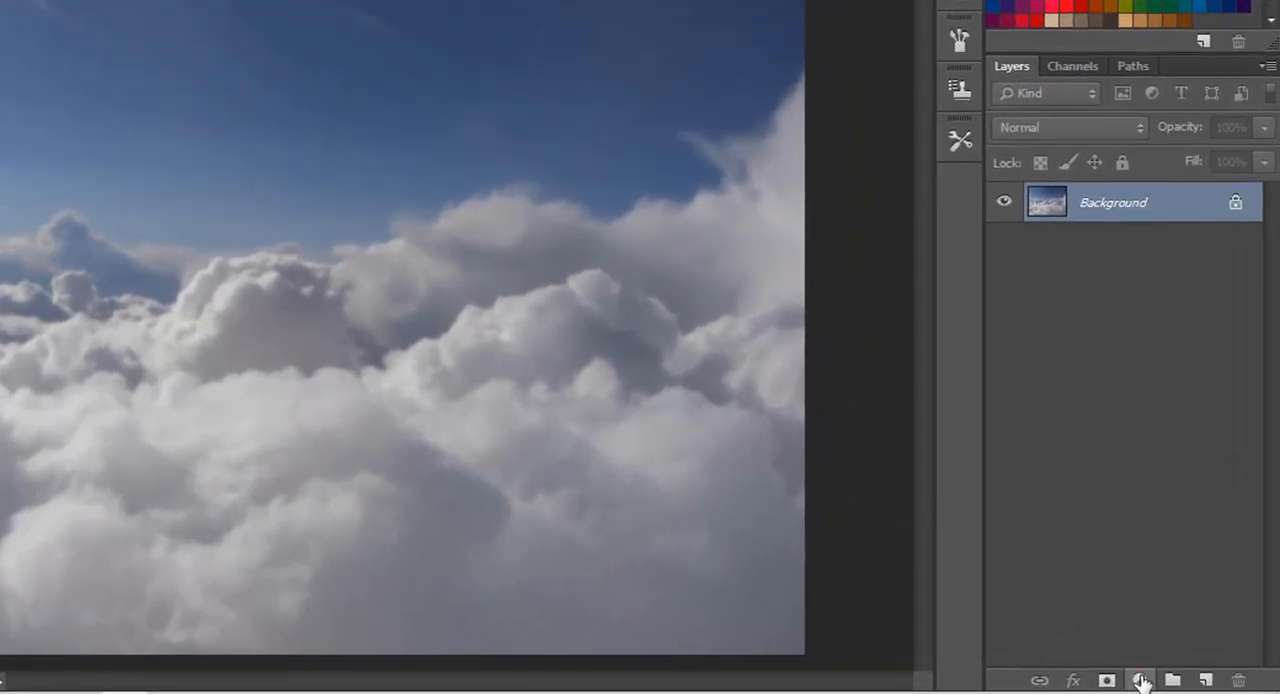
# Add a Levels adjustment layer with input black 32, midtones 0.90 and output black 12.
pyautogui.click(1141, 681)
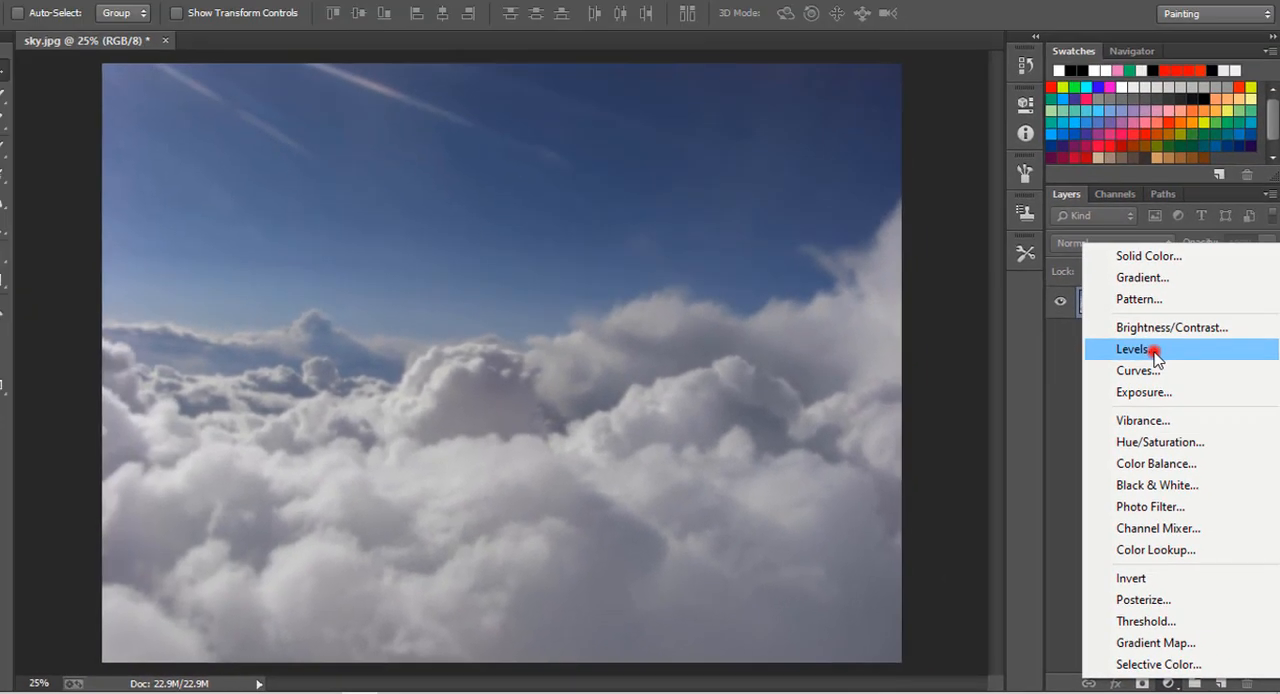
pyautogui.click(1128, 262)
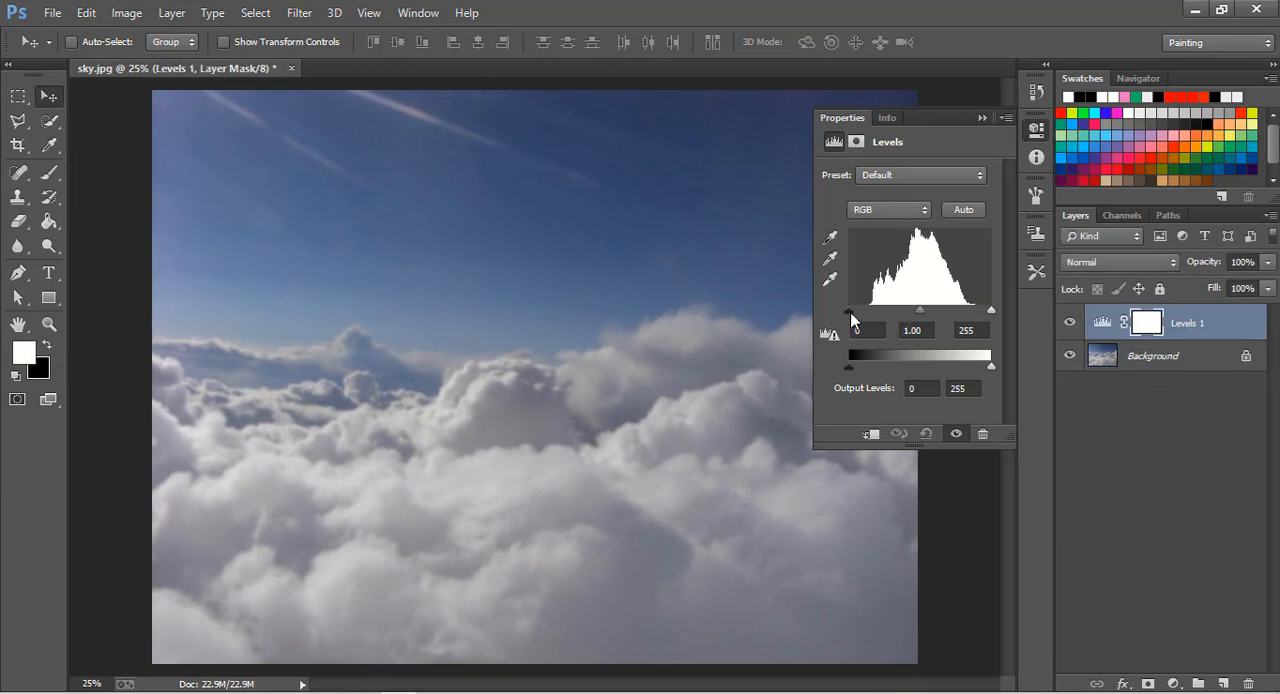
pyautogui.moveTo(930, 317); pyautogui.dragTo(935, 317)
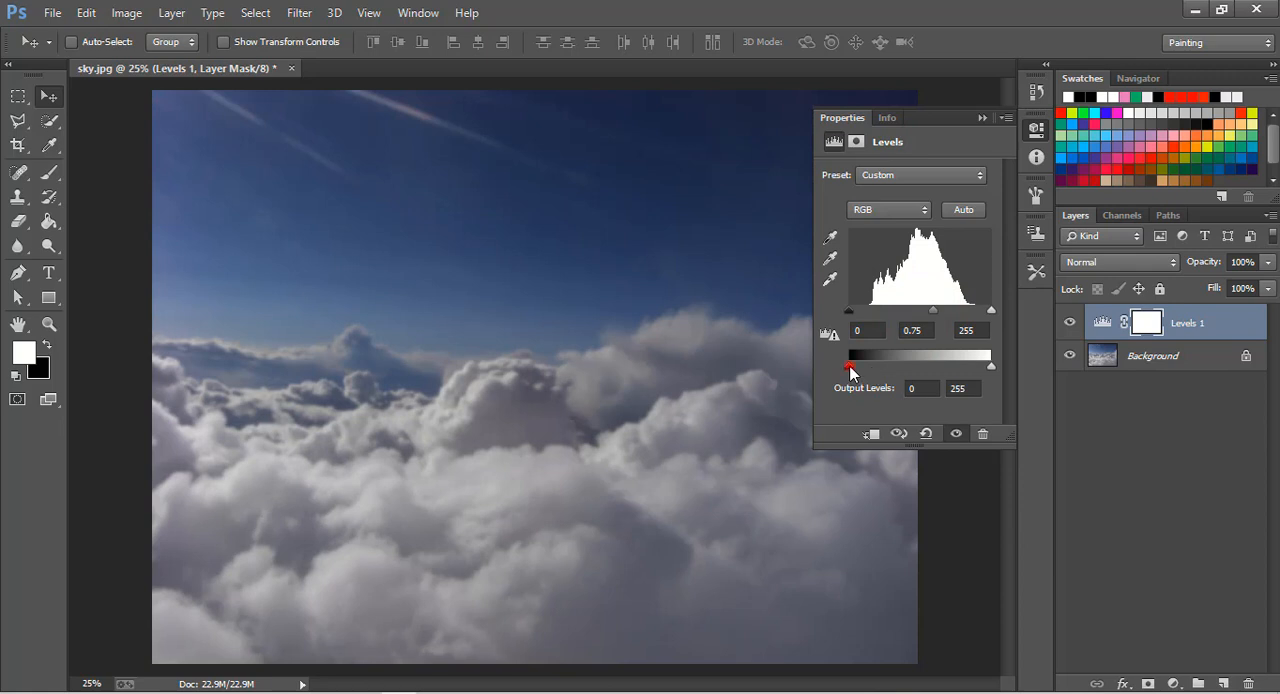
pyautogui.moveTo(850, 369); pyautogui.dragTo(855, 367)
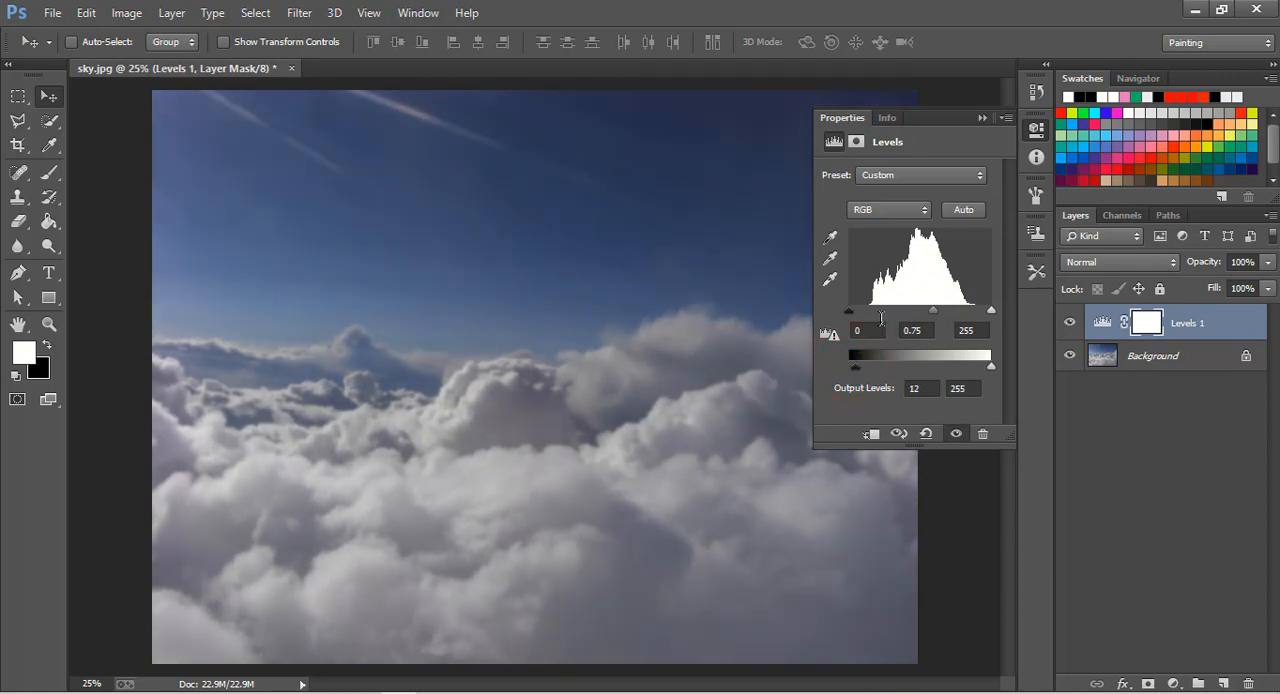
pyautogui.moveTo(846, 311); pyautogui.dragTo(935, 317)
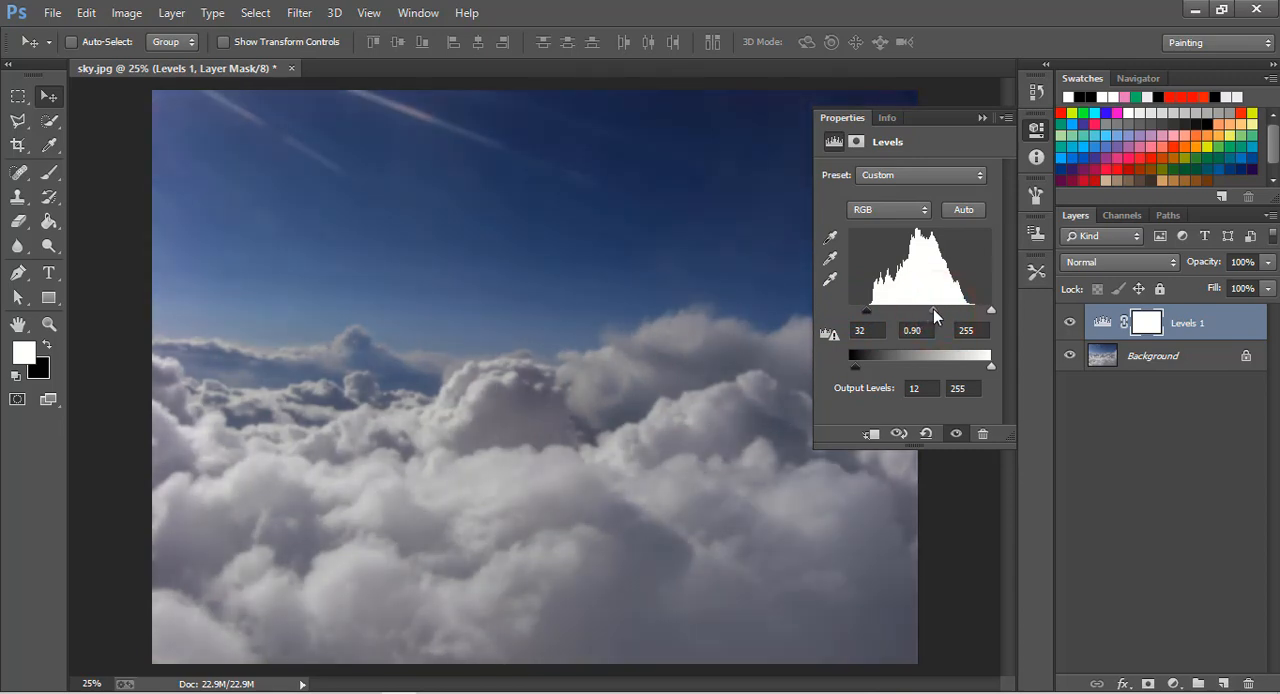
pyautogui.click(980, 119)
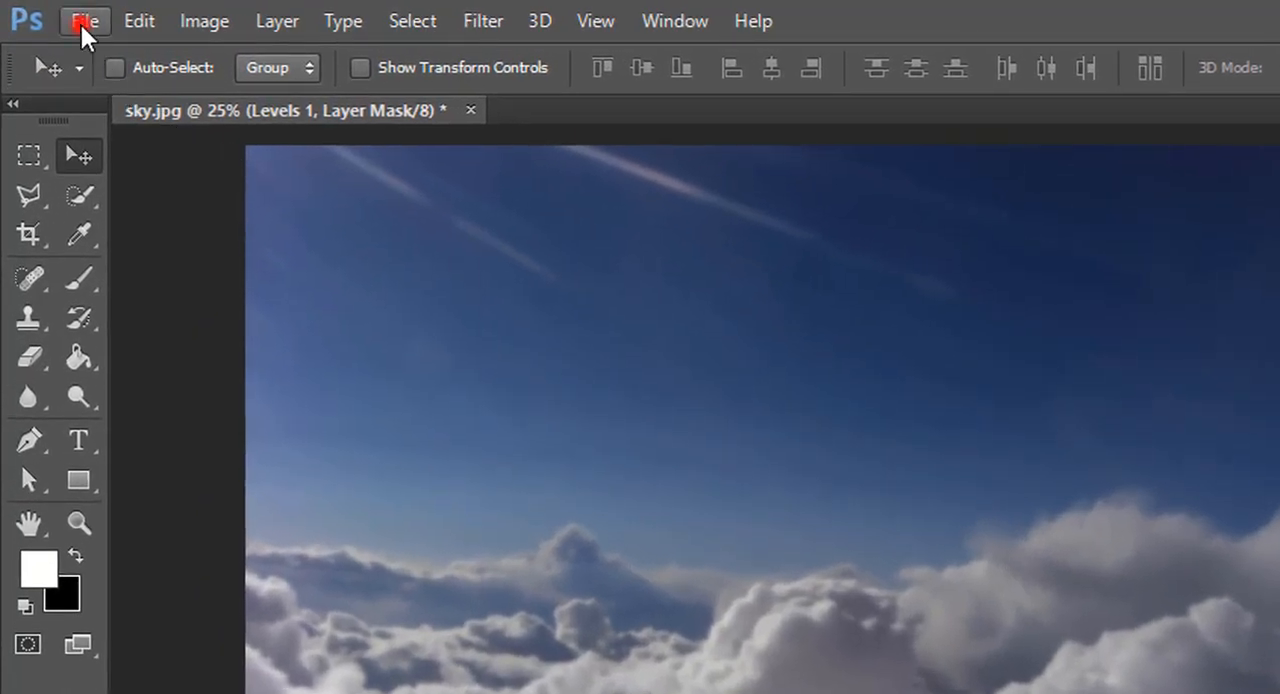
# Open ClipartKey_2132794.png, copy the floating island into the sky.jpg composition and close the source image.
pyautogui.click(80, 22)
pyautogui.click(99, 80)
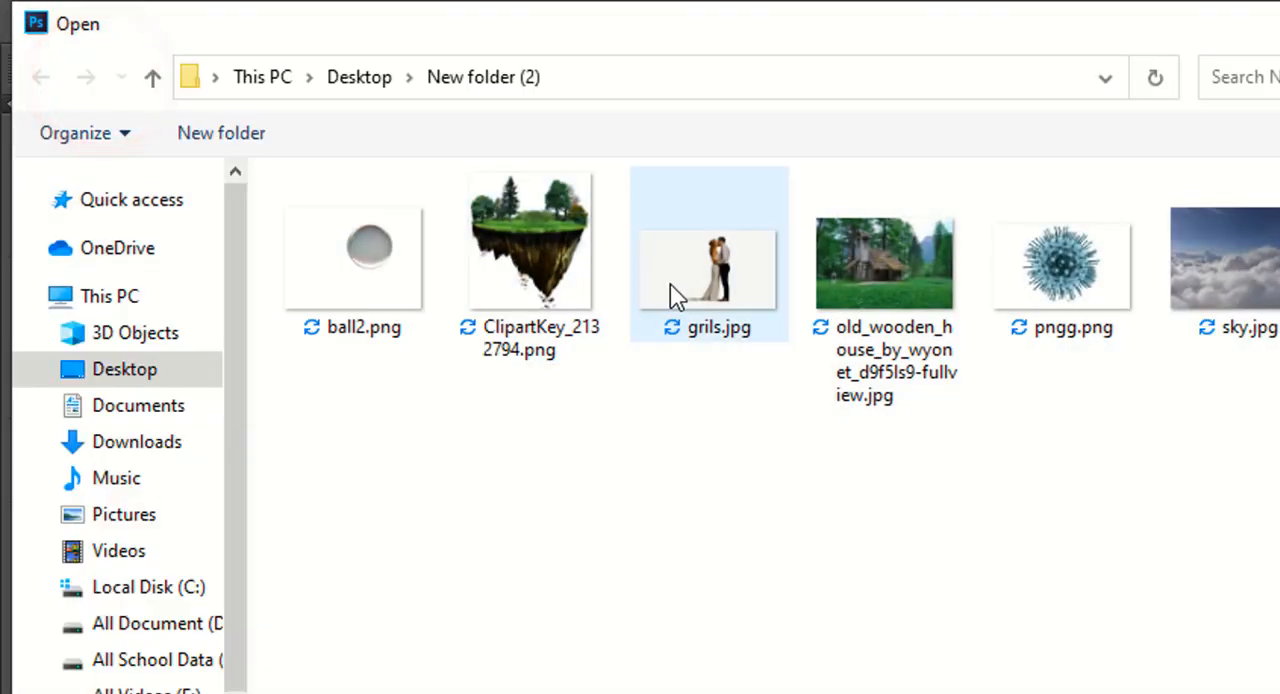
pyautogui.click(547, 248)
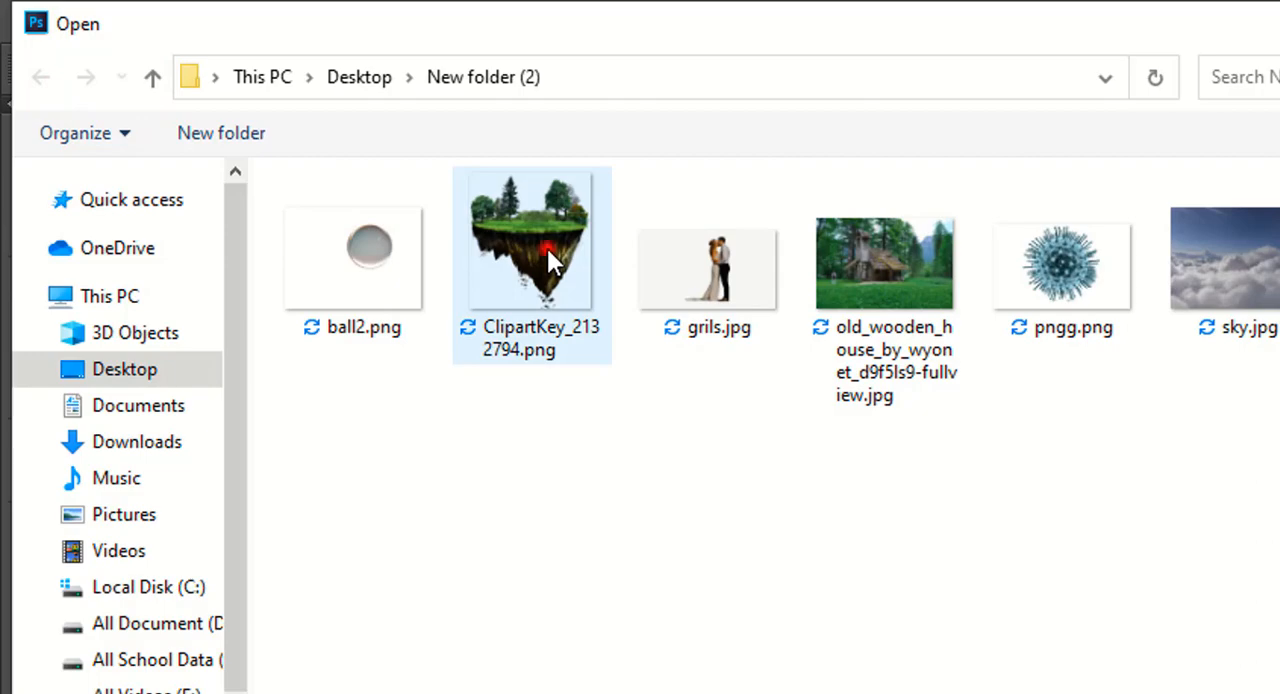
pyautogui.doubleClick(547, 248)
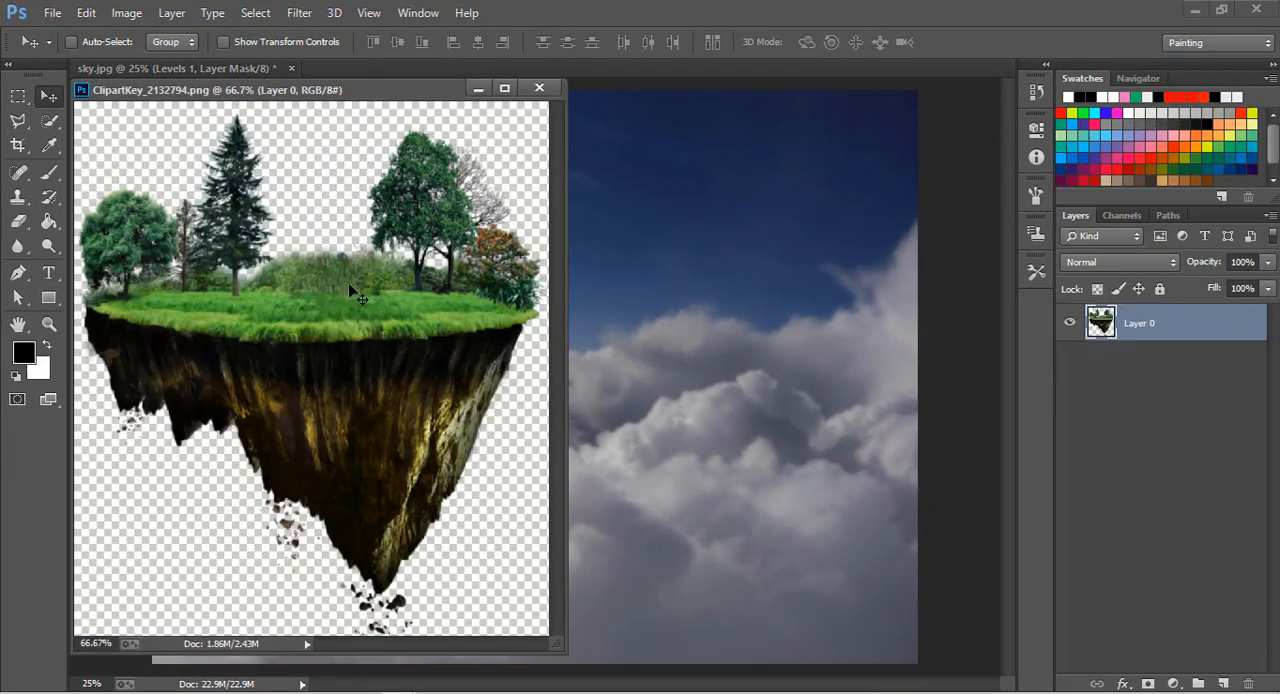
pyautogui.moveTo(330, 322); pyautogui.dragTo(560, 335)
pyautogui.click(540, 89)
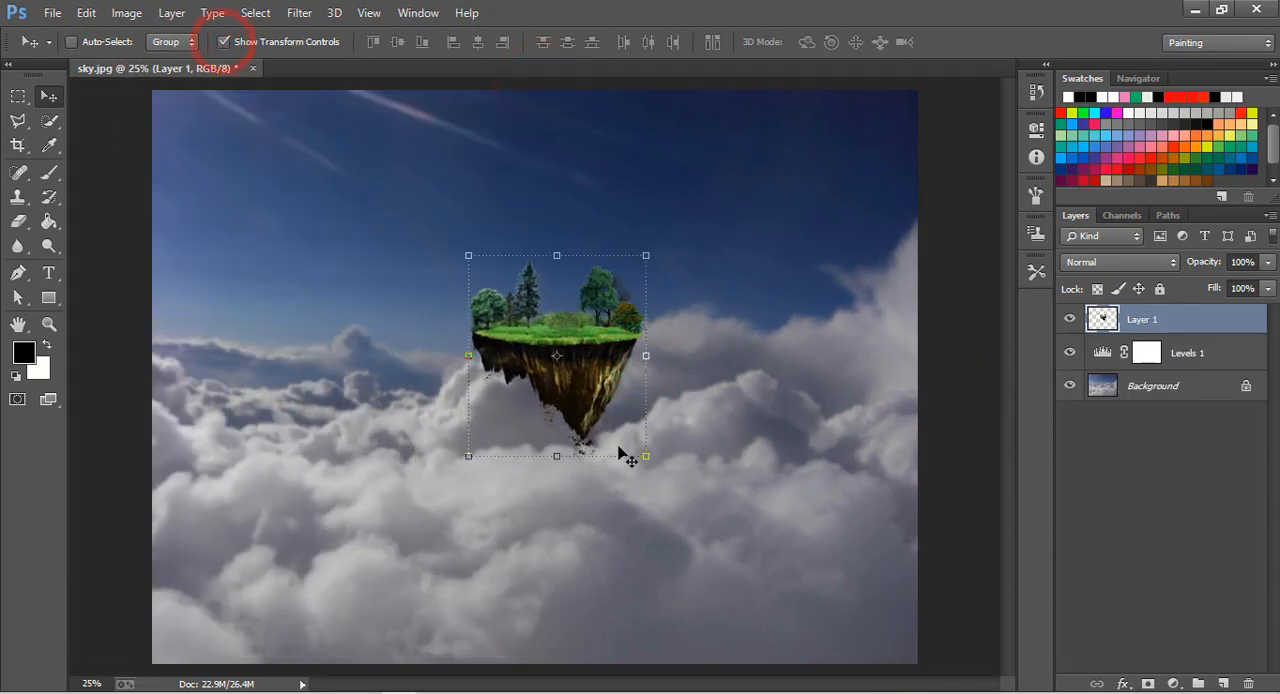
# Enlarge the floating island to about 119%, shift it slightly up and left, and apply the transform.
pyautogui.moveTo(646, 456); pyautogui.dragTo(681, 494)
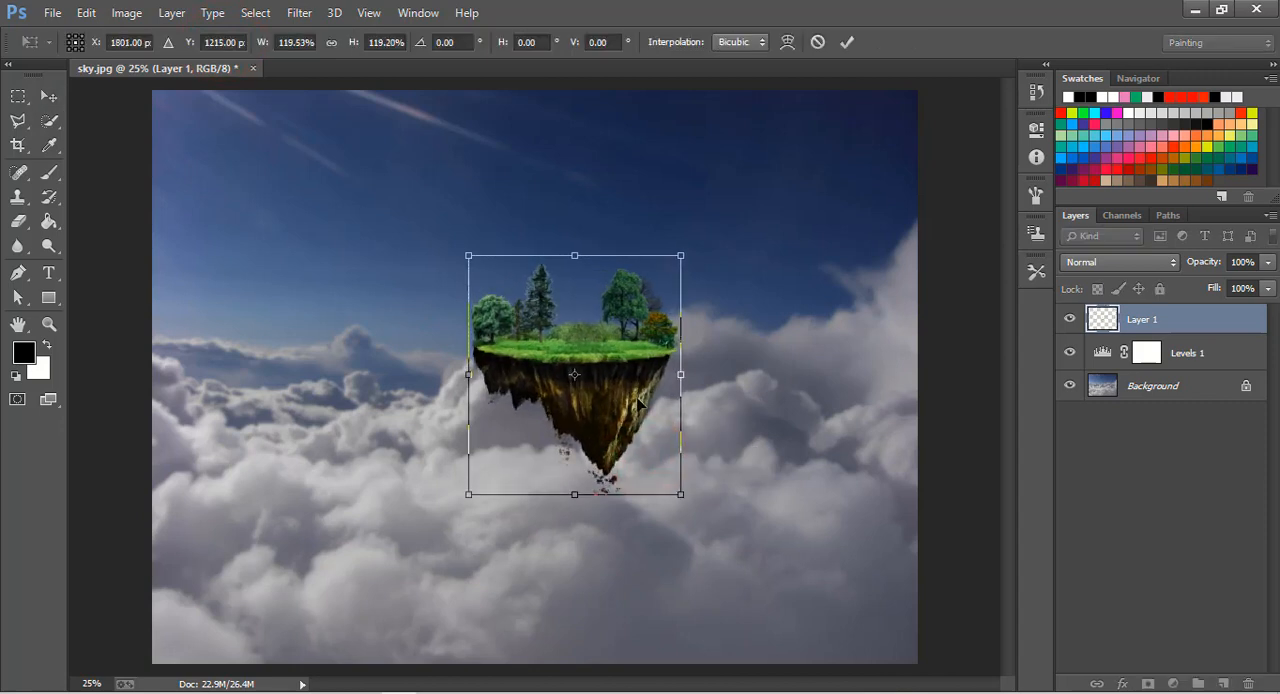
pyautogui.moveTo(638, 399); pyautogui.dragTo(630, 379)
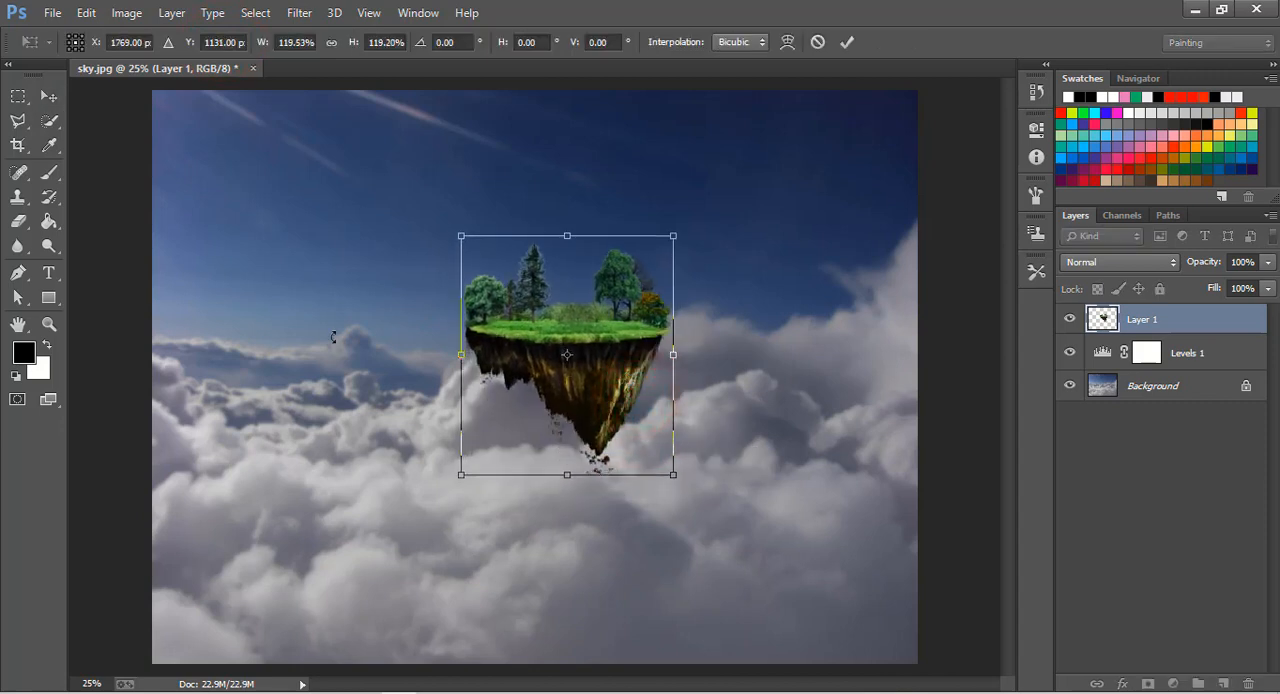
pyautogui.click(45, 96)
pyautogui.click(538, 275)
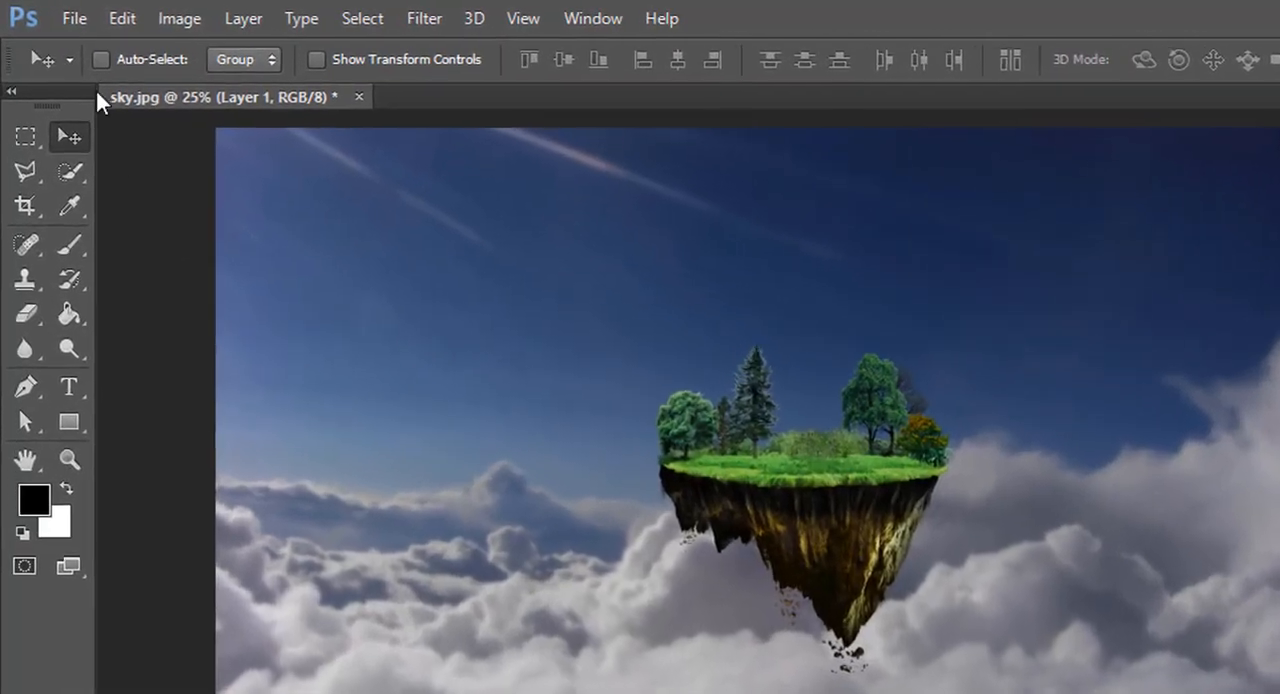
# Open the old wooden house JPG and dock its window as a tab beside sky.jpg.
pyautogui.click(52, 12)
pyautogui.click(100, 74)
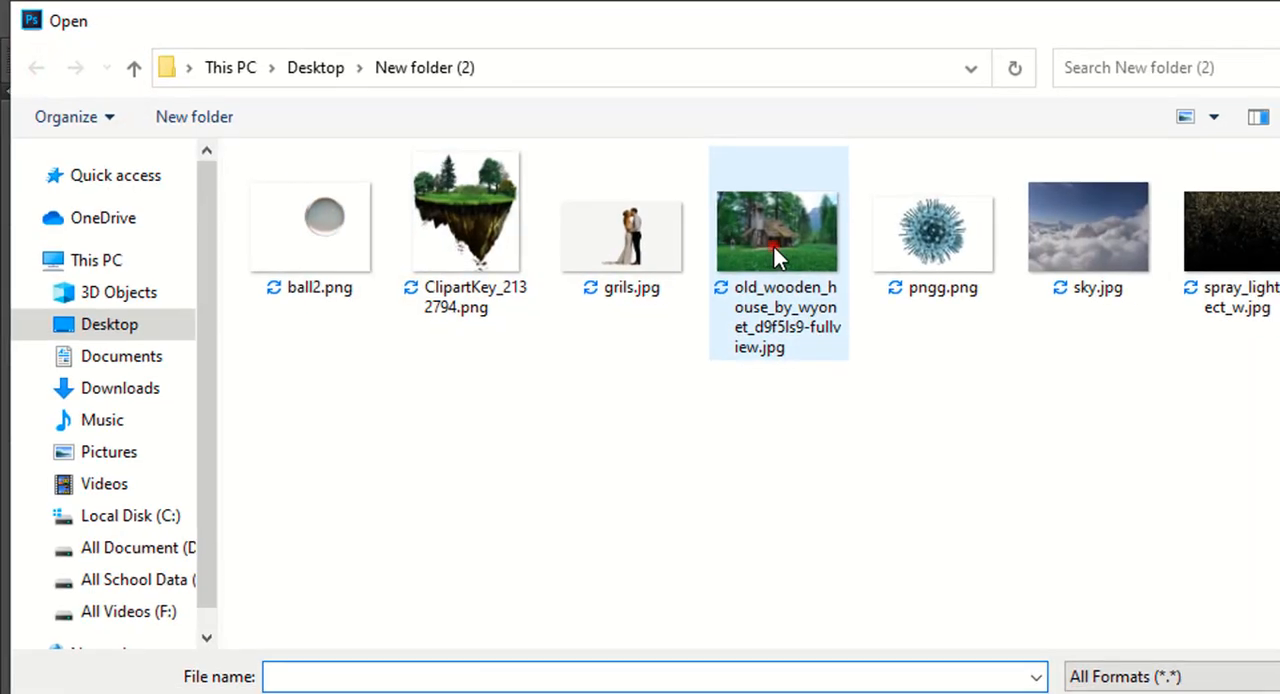
pyautogui.doubleClick(774, 247)
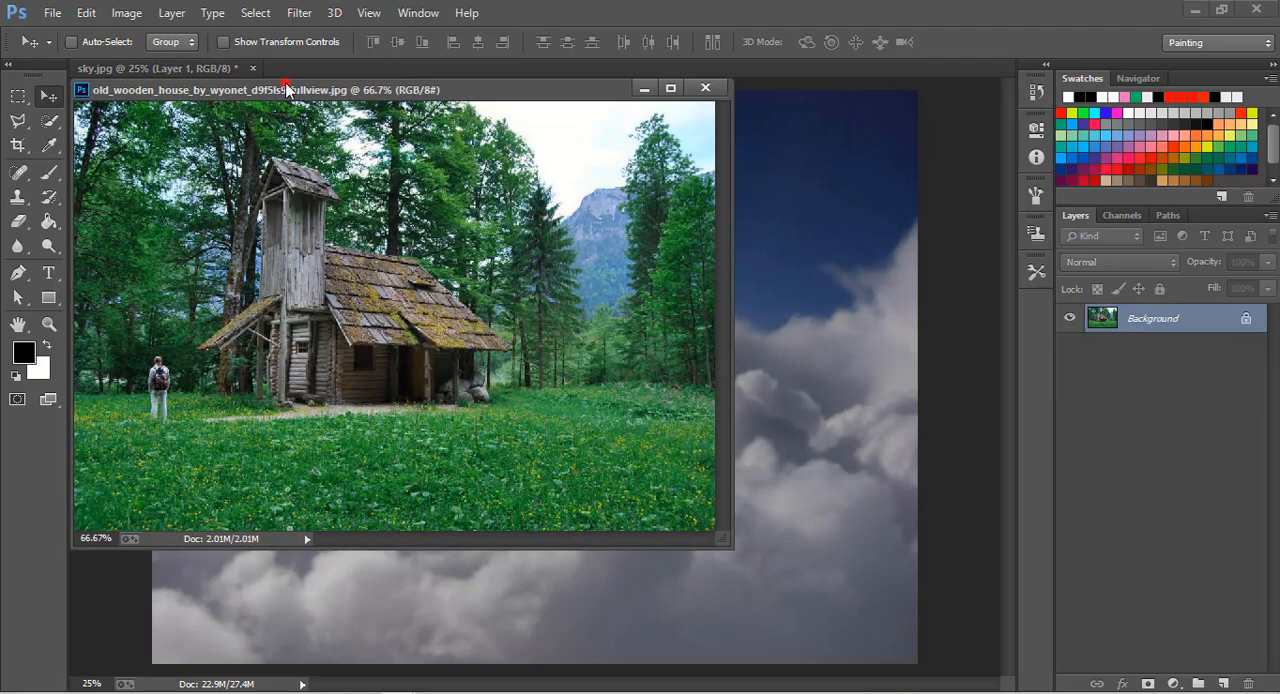
pyautogui.moveTo(287, 89); pyautogui.dragTo(286, 68)
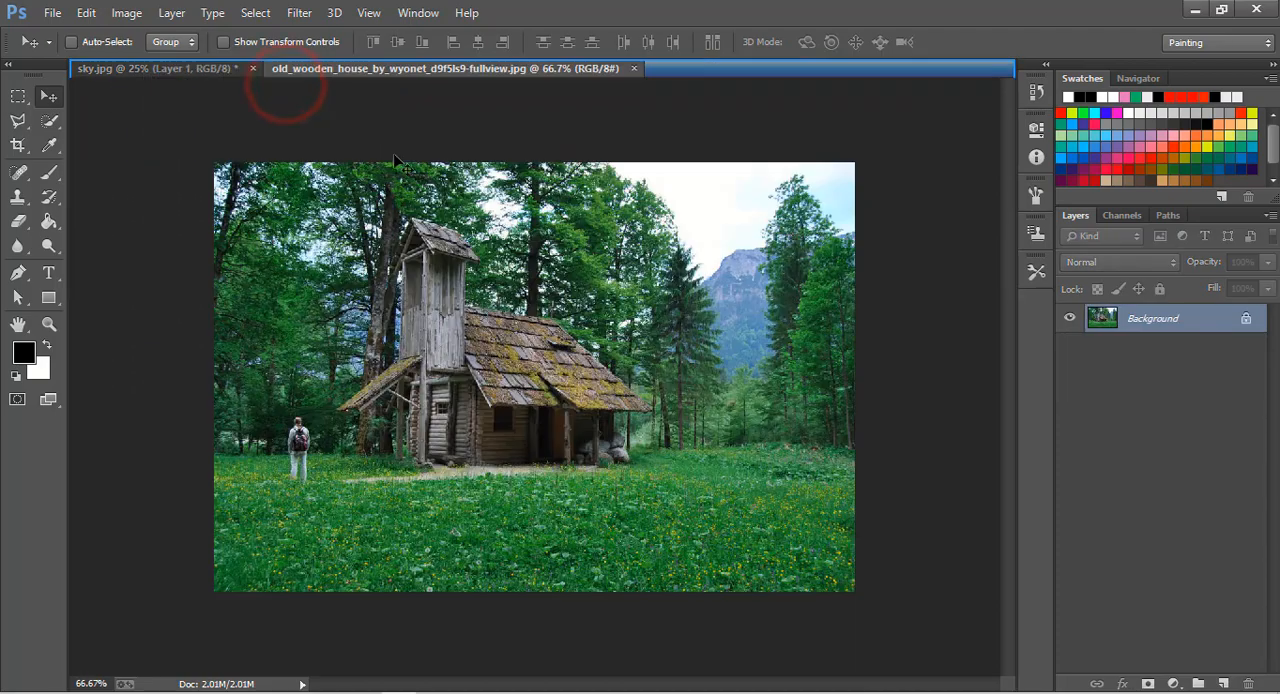
# Start a Pen path at the house's front corner and trace its base leftward around the stones at the tower's front post.
pyautogui.click(46, 328)
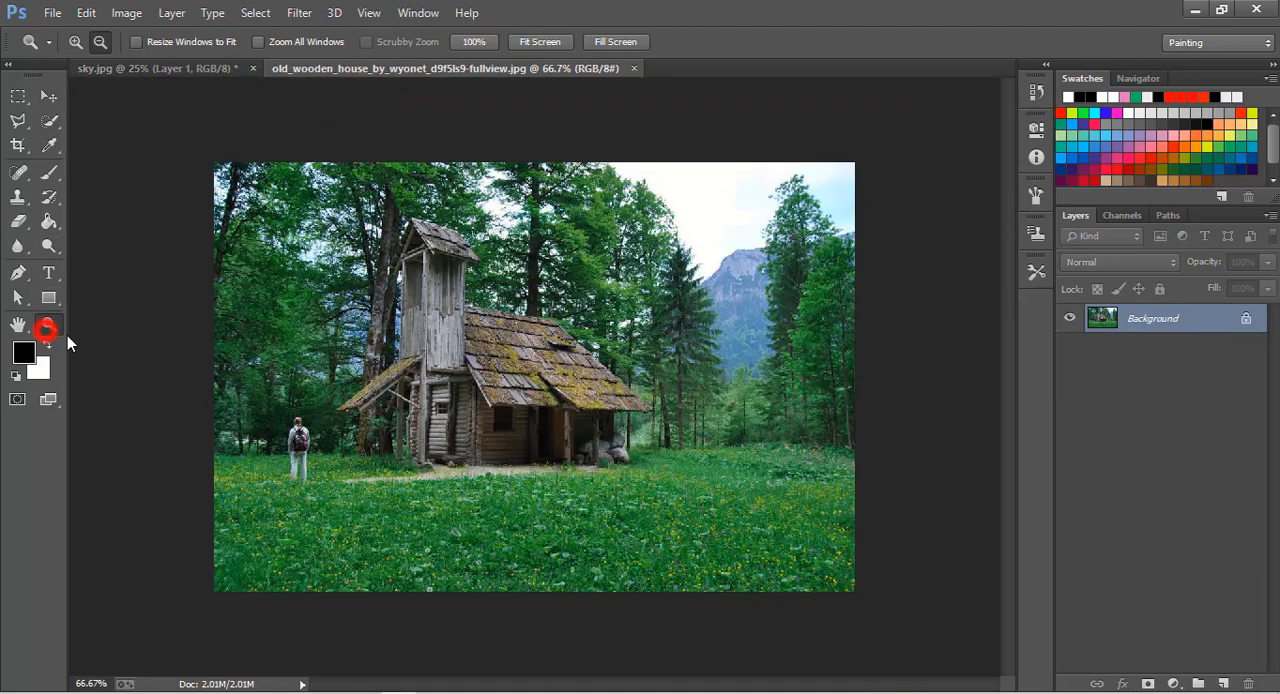
pyautogui.click(317, 391)
pyautogui.click(78, 42)
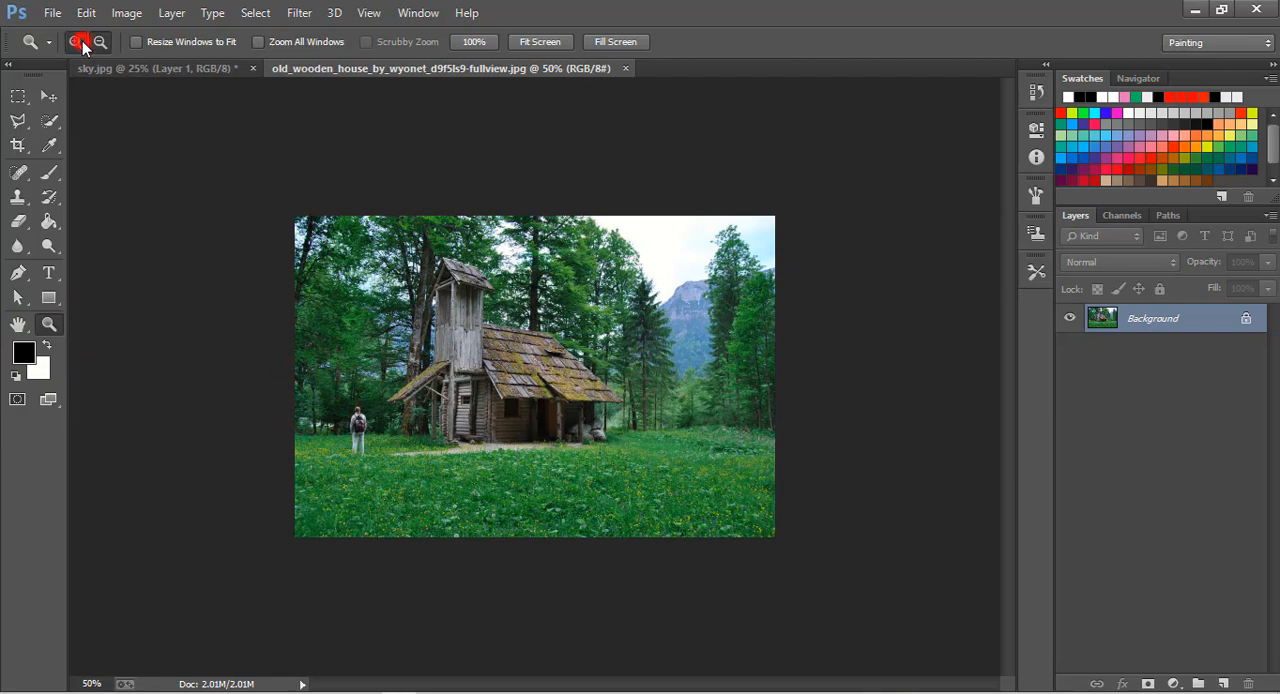
pyautogui.click(453, 325)
pyautogui.click(451, 326)
pyautogui.click(453, 325)
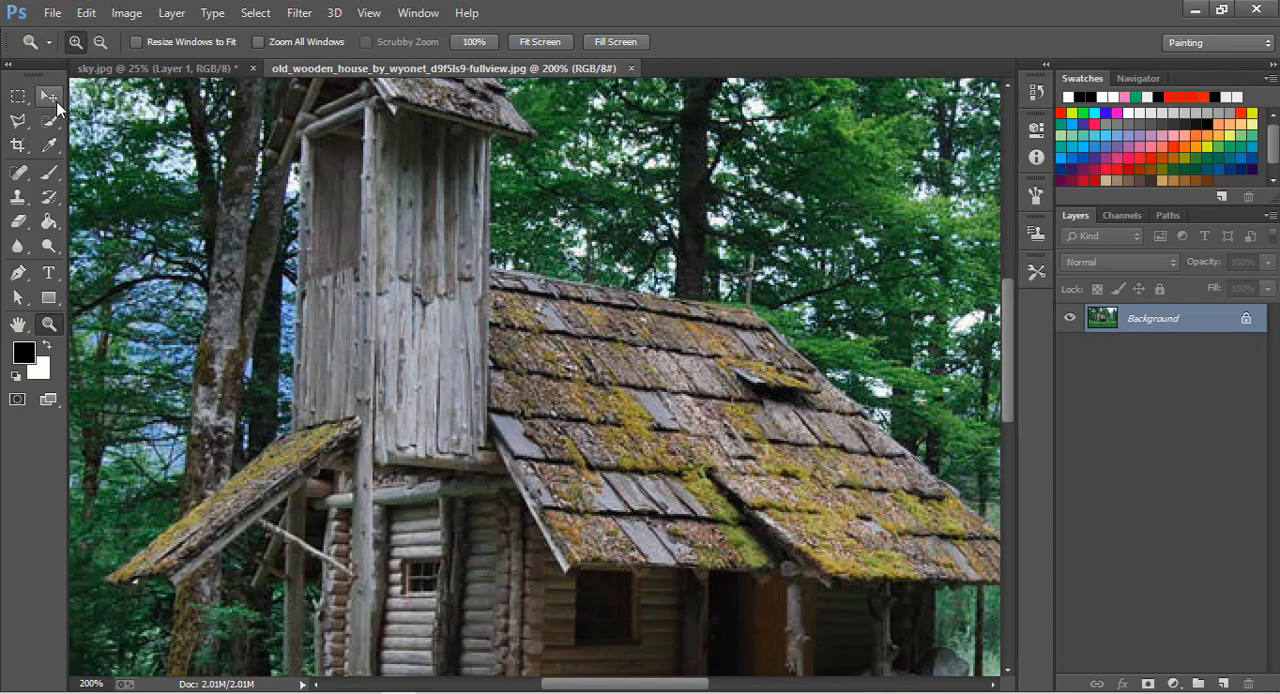
pyautogui.click(48, 96)
pyautogui.scroll(-3, 540, 483)
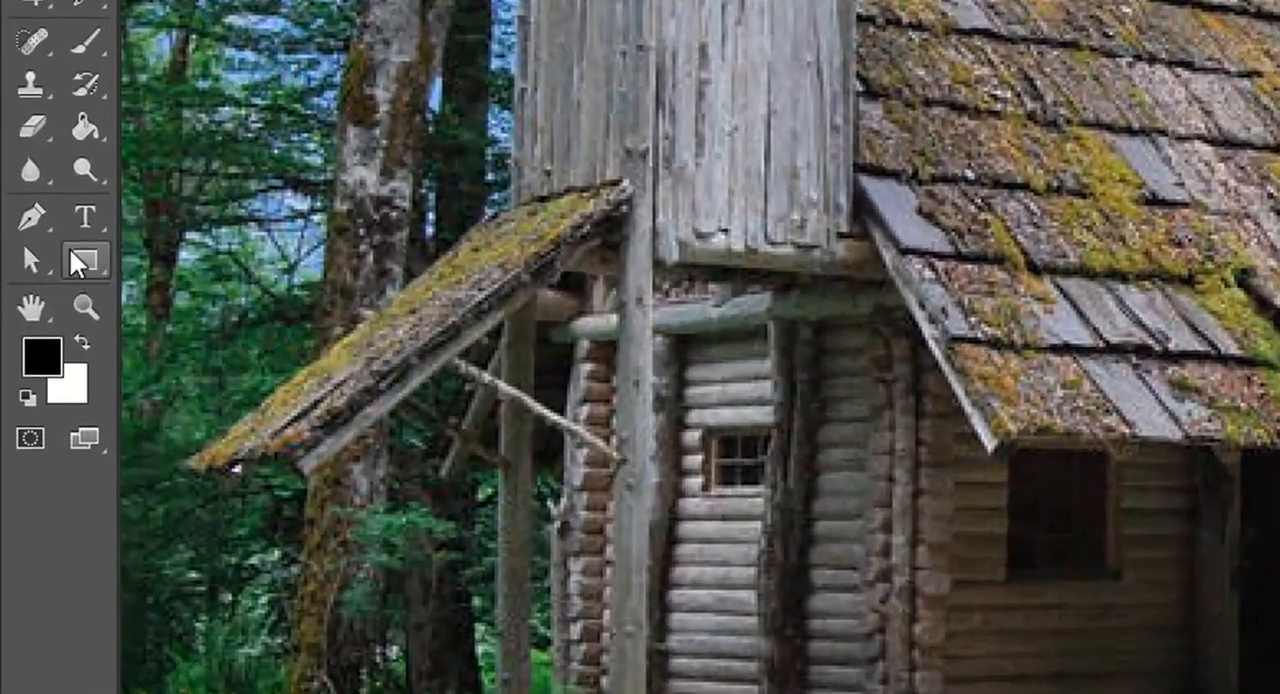
pyautogui.click(17, 272)
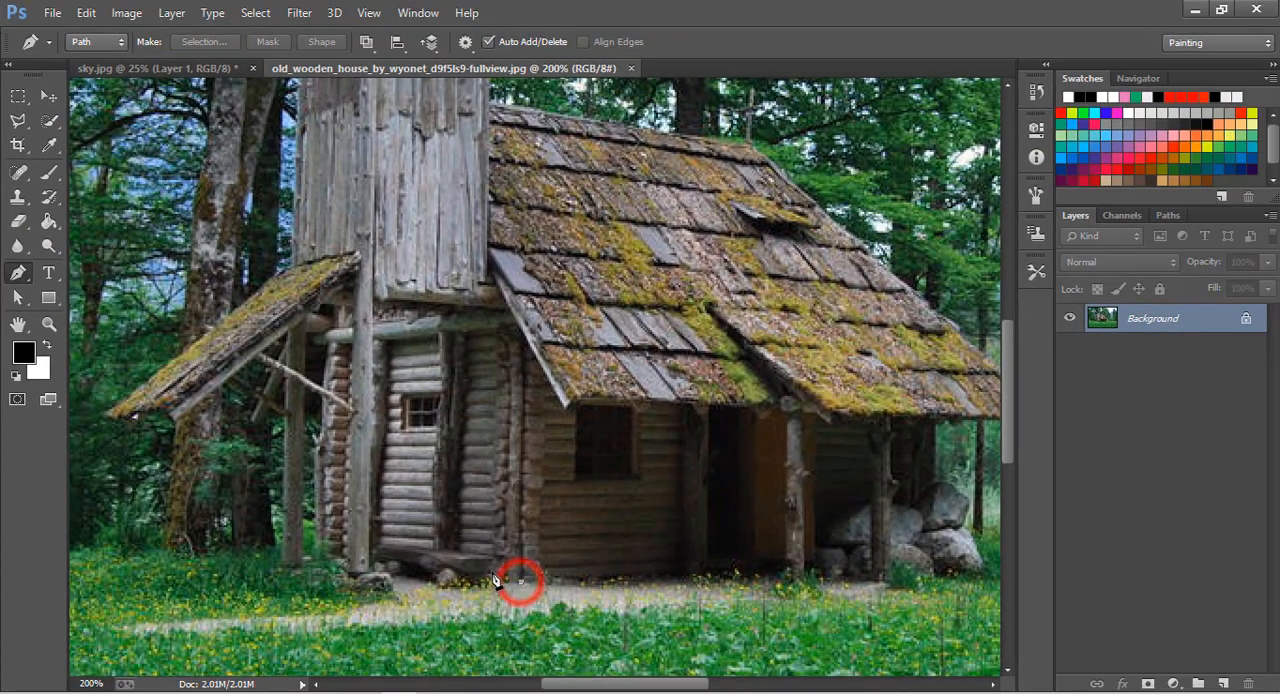
pyautogui.click(493, 573)
pyautogui.click(479, 574)
pyautogui.click(466, 575)
pyautogui.click(455, 578)
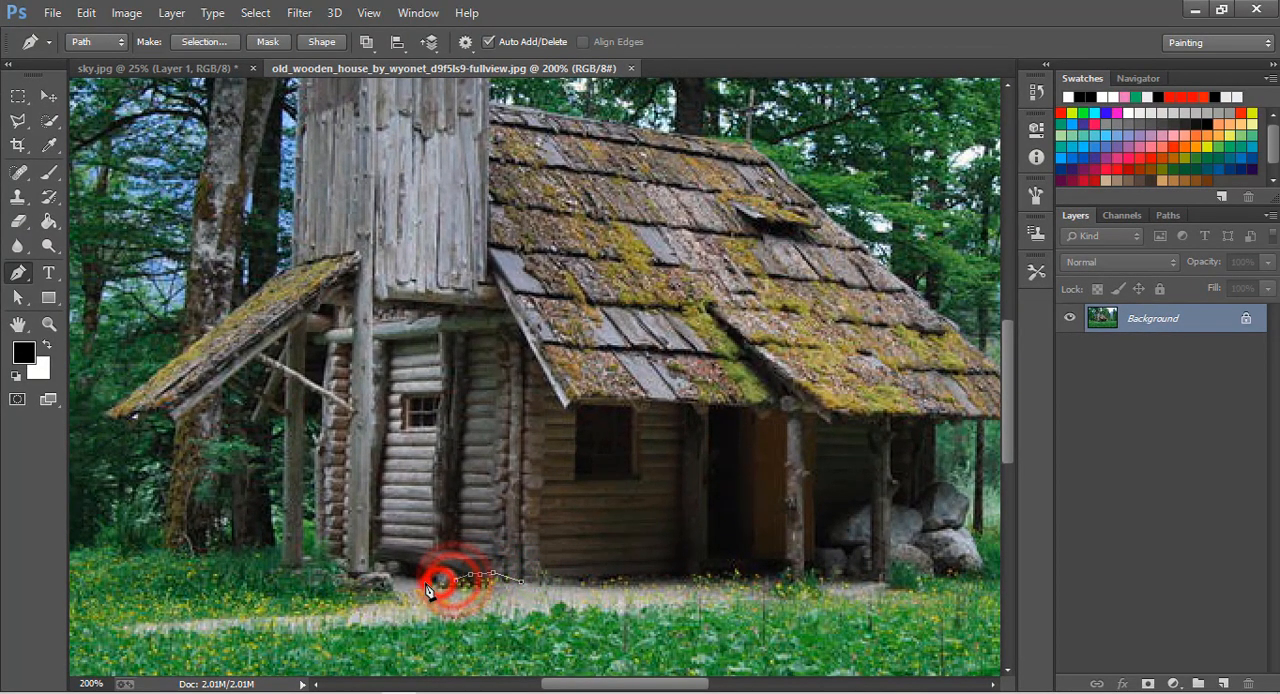
pyautogui.click(425, 583)
pyautogui.click(416, 581)
pyautogui.click(405, 592)
pyautogui.click(380, 593)
pyautogui.click(370, 593)
pyautogui.click(357, 591)
pyautogui.click(350, 590)
pyautogui.click(342, 580)
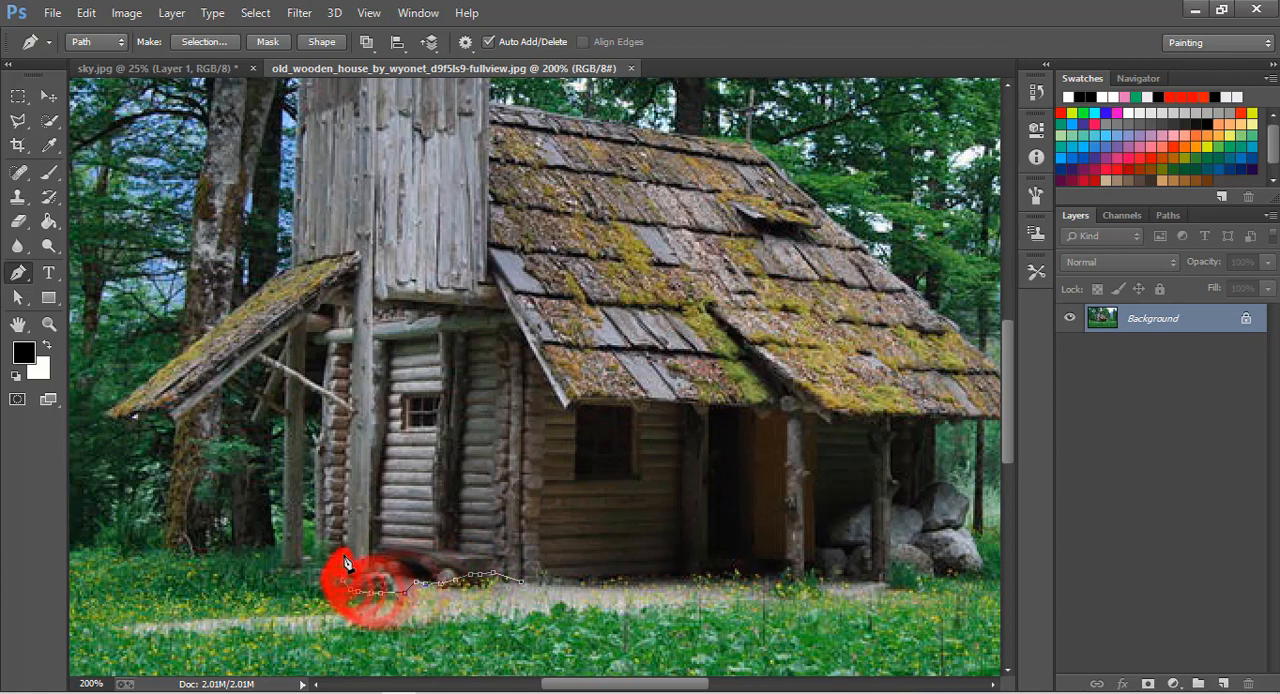
# Continue the path along the ground to the lean-to's outer post and up that post's outer edge.
pyautogui.click(340, 556)
pyautogui.click(314, 553)
pyautogui.click(295, 565)
pyautogui.click(284, 540)
pyautogui.click(284, 508)
pyautogui.click(284, 475)
pyautogui.click(284, 445)
pyautogui.click(285, 425)
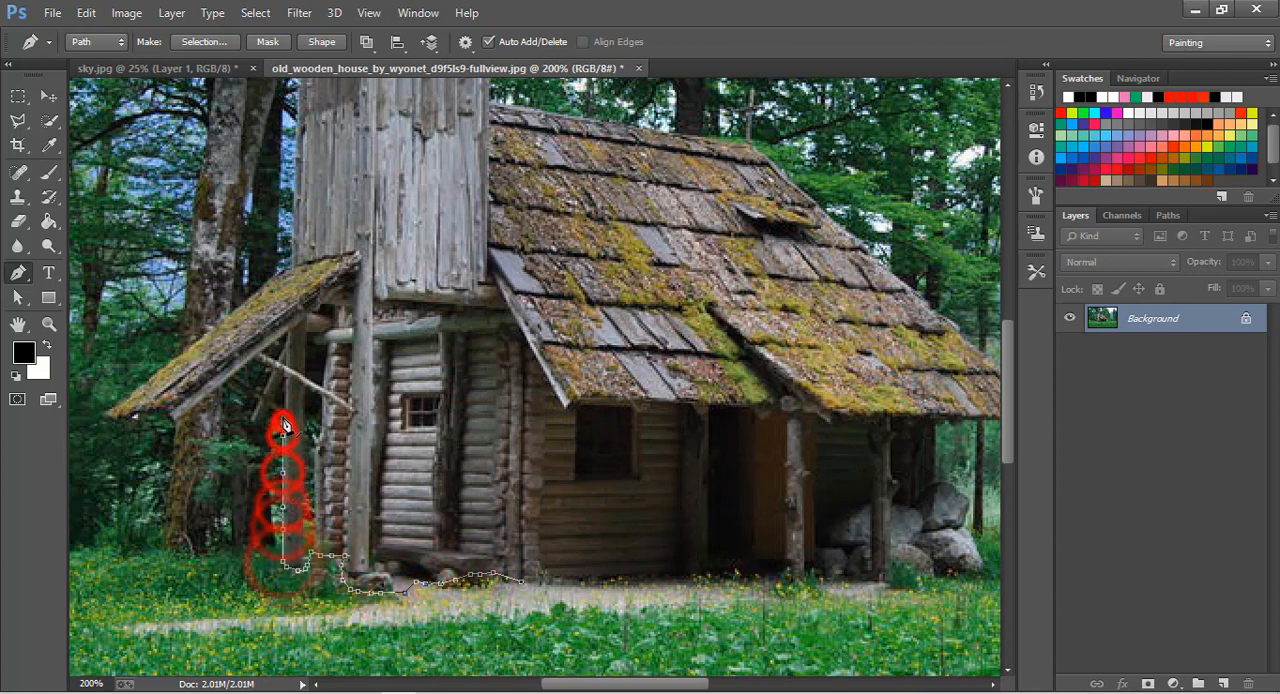
pyautogui.click(282, 416)
# Trace the path around the brace and underside of the lean-to roof, then back up along its mossy top edge.
pyautogui.click(264, 410)
pyautogui.click(248, 402)
pyautogui.click(230, 388)
pyautogui.click(208, 392)
pyautogui.click(178, 412)
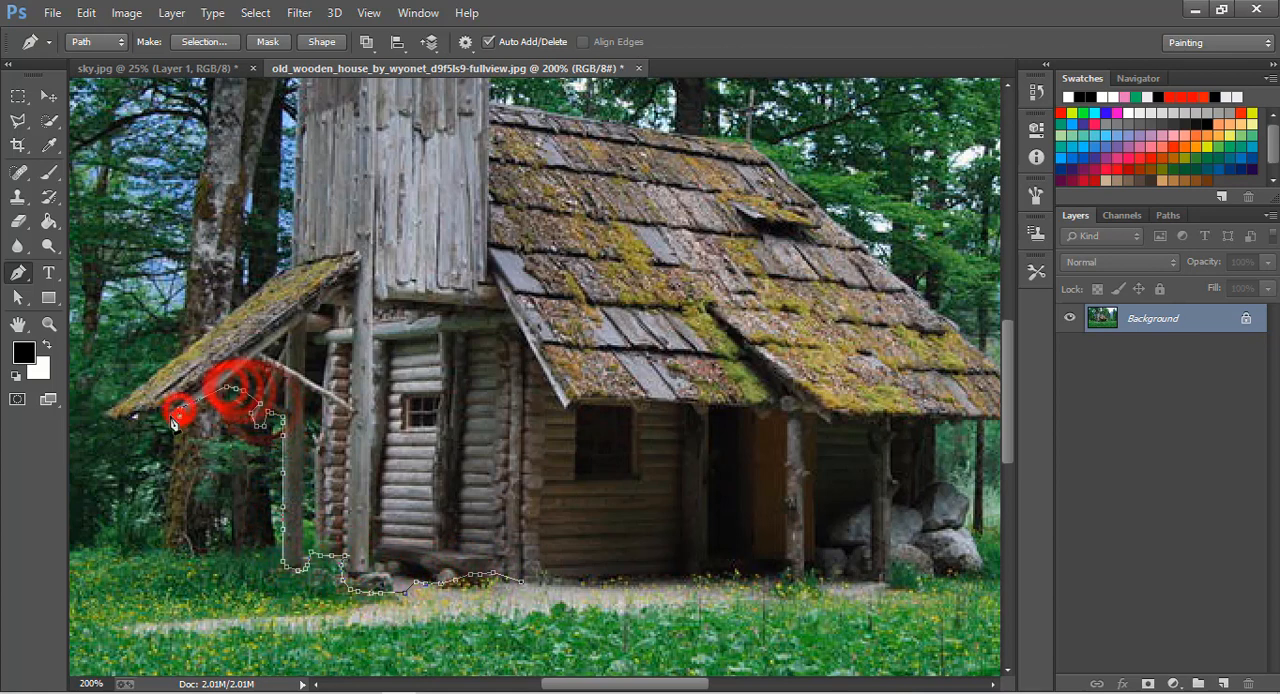
pyautogui.click(112, 419)
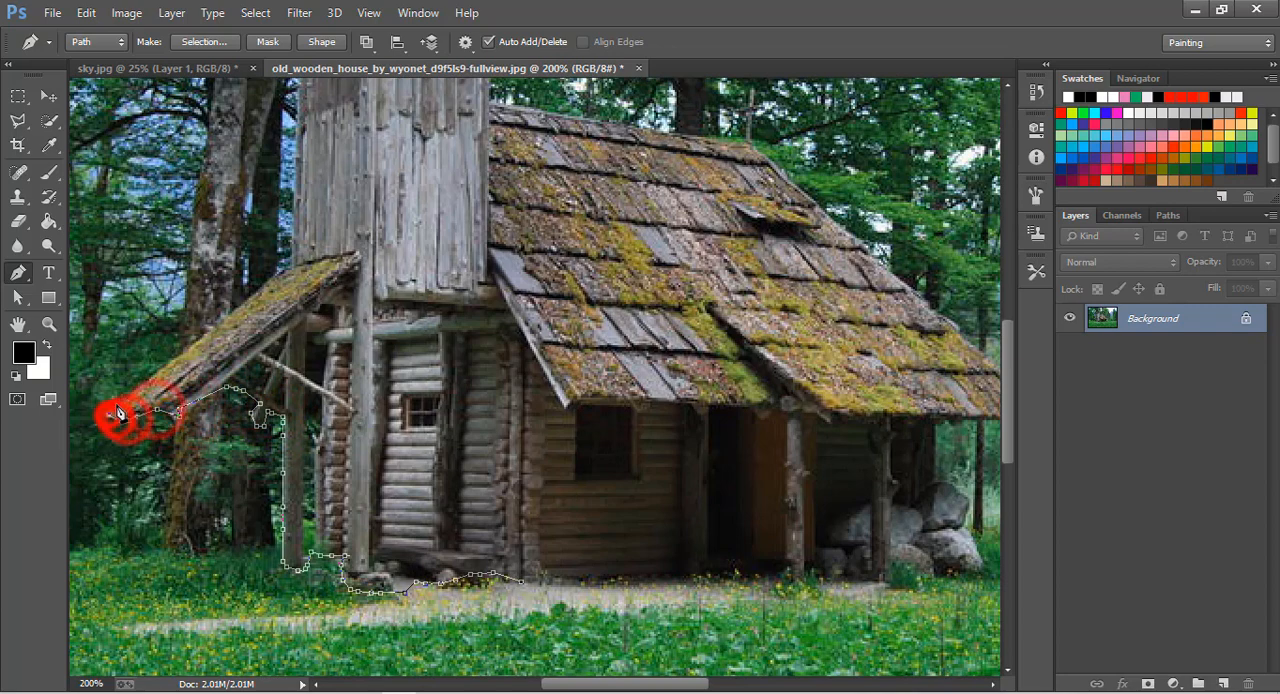
pyautogui.click(278, 266)
# Continue the Pen path up the tower's outer edge and around its small peaked roof.
pyautogui.scroll(3, 290, 220)
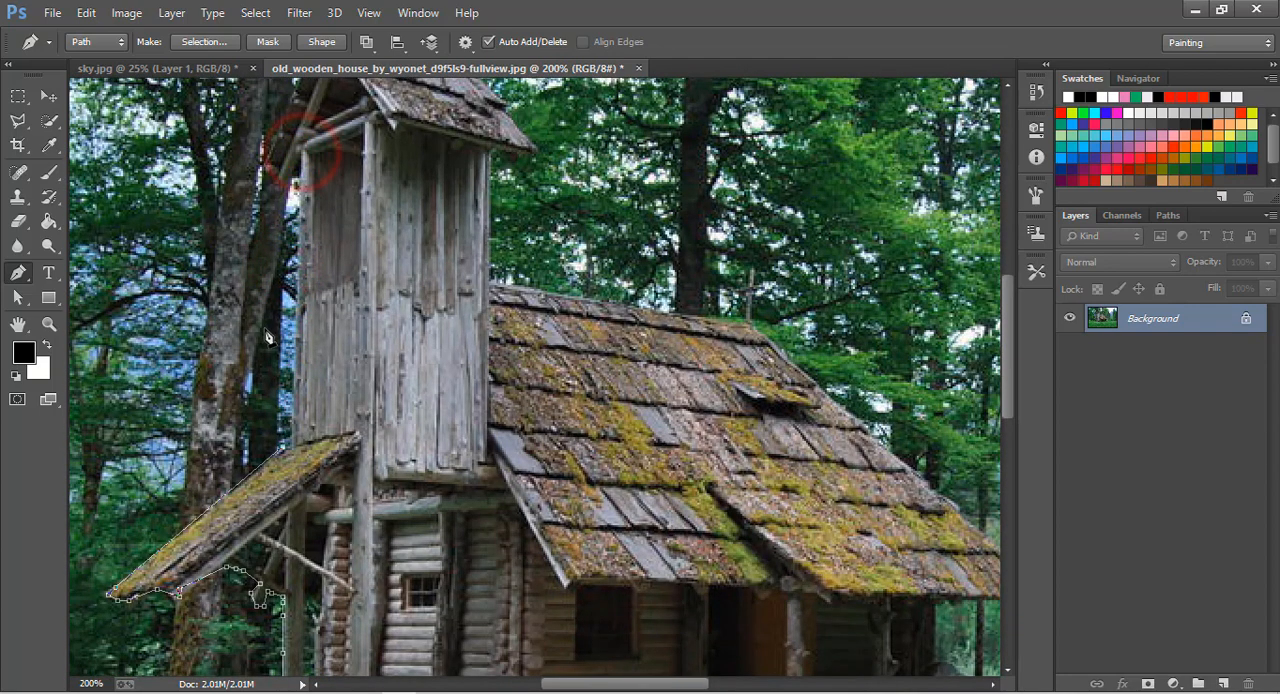
pyautogui.click(300, 150)
pyautogui.click(268, 172)
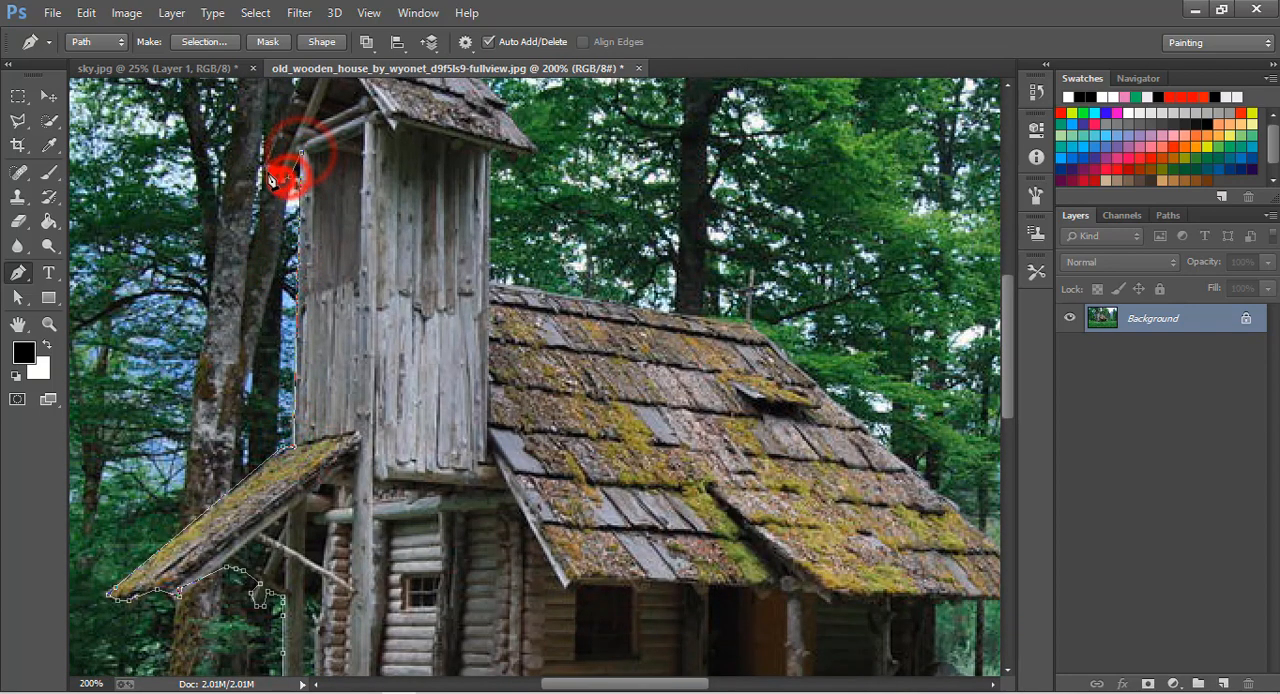
pyautogui.scroll(2, 280, 172)
pyautogui.click(330, 158)
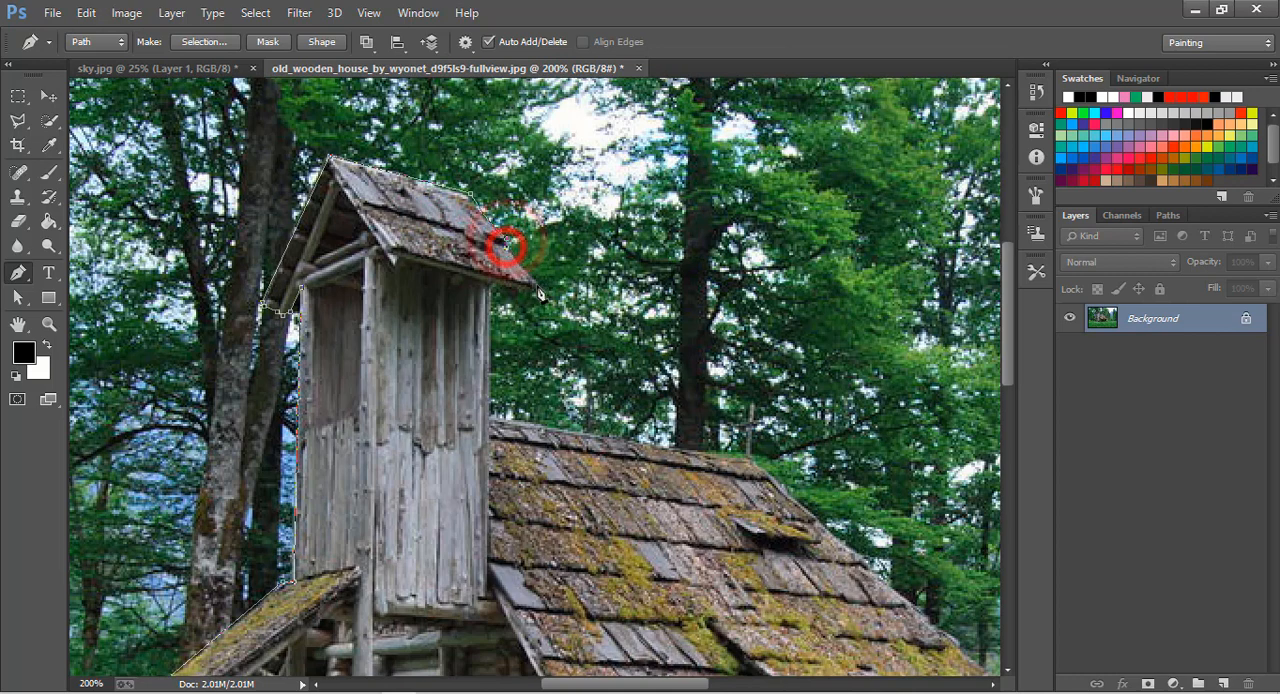
# Trace the path down the tower's inner edge, then along the main roof's ridge and down its slope to the eave tip.
pyautogui.click(489, 289)
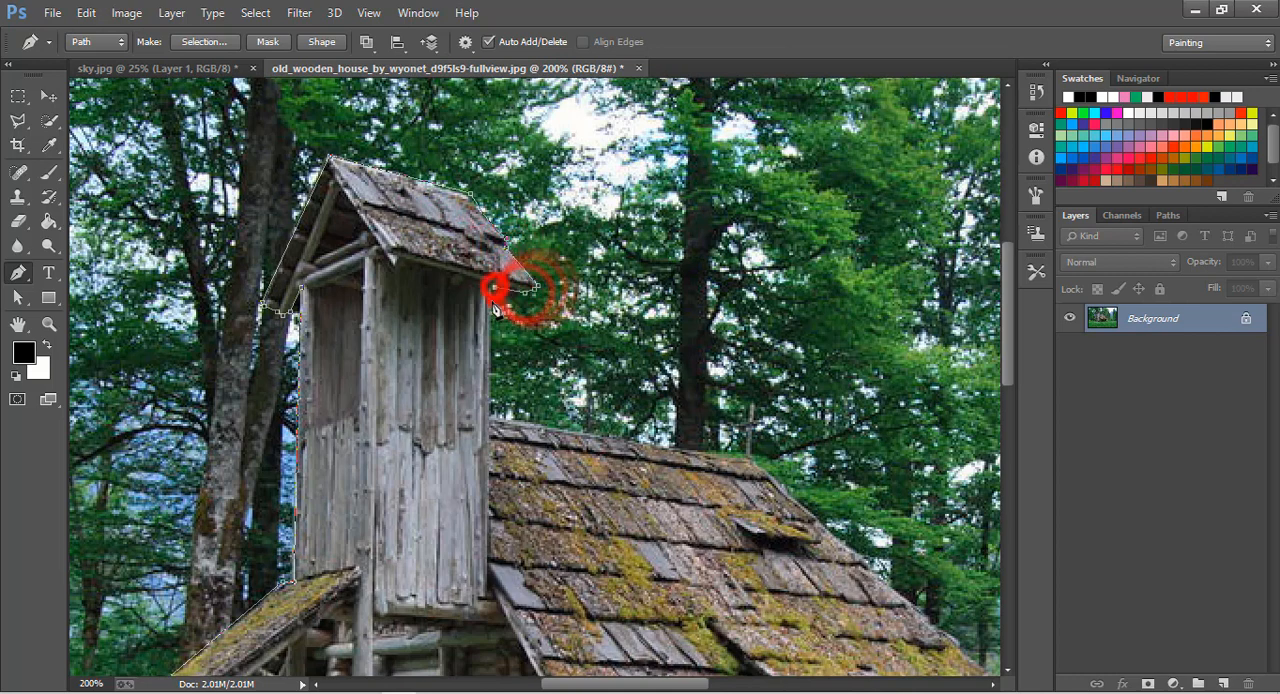
pyautogui.click(491, 415)
pyautogui.click(743, 452)
pyautogui.scroll(-2, 785, 390)
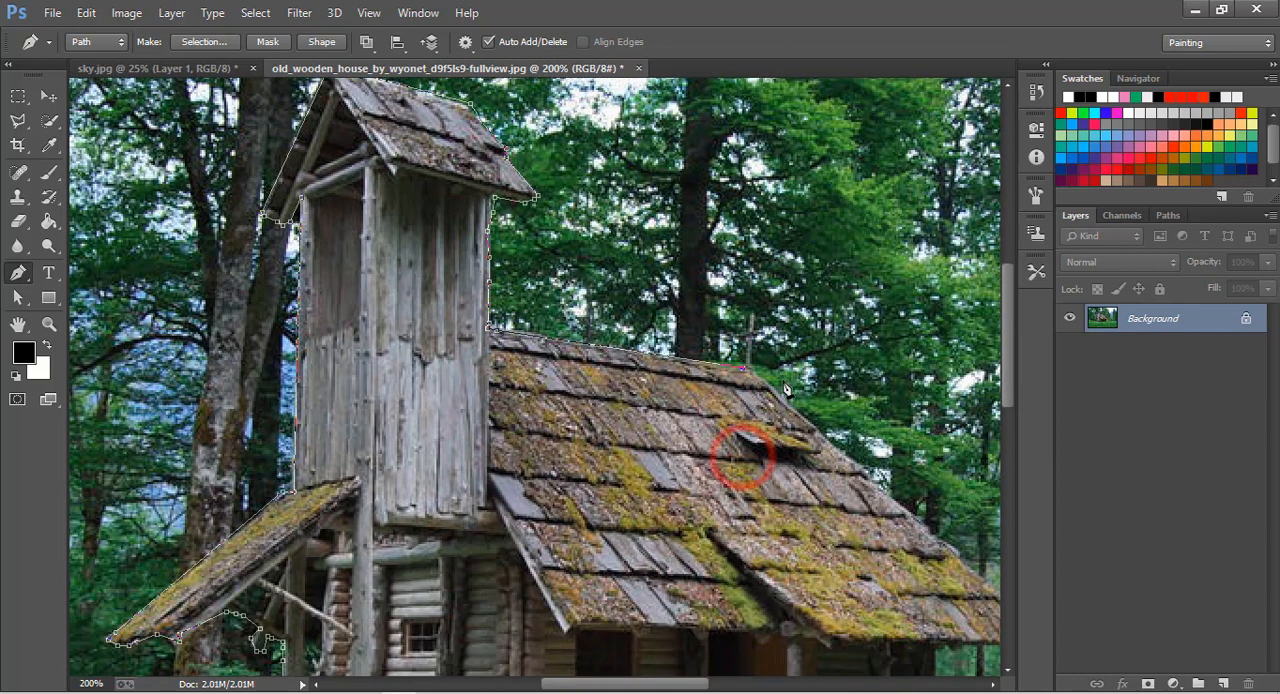
pyautogui.scroll(-2, 790, 410)
pyautogui.moveTo(857, 372); pyautogui.dragTo(958, 470)
pyautogui.click(970, 480)
pyautogui.click(981, 486)
pyautogui.click(993, 497)
pyautogui.moveTo(698, 685); pyautogui.dragTo(740, 685)
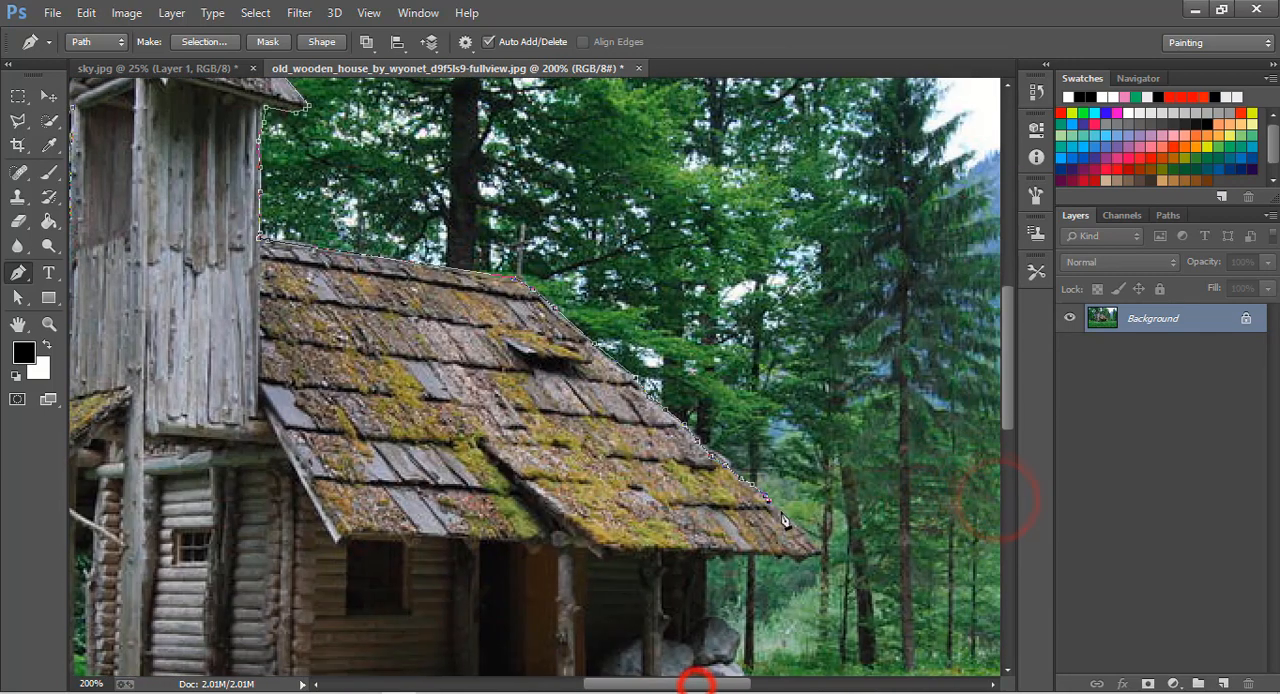
pyautogui.click(774, 510)
pyautogui.click(797, 525)
pyautogui.click(814, 546)
# Trace the path back under the eave and around the thin outer porch post.
pyautogui.scroll(-2, 817, 556)
pyautogui.click(809, 451)
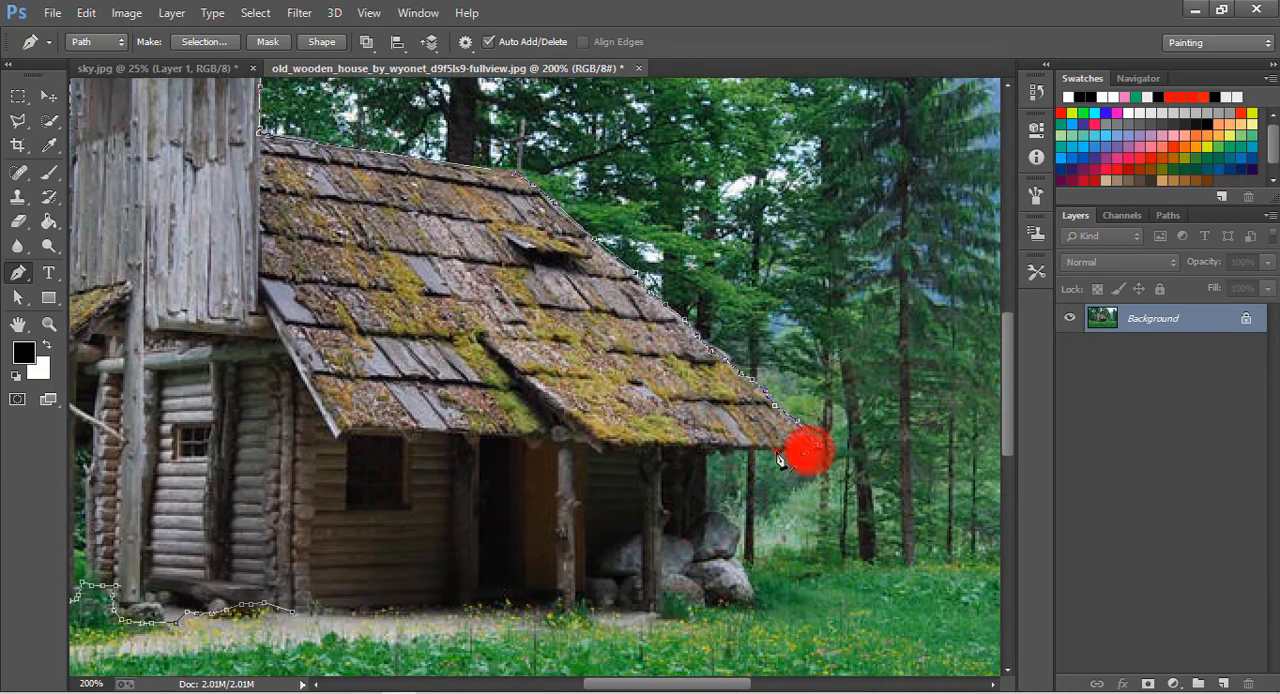
pyautogui.click(776, 452)
pyautogui.click(763, 449)
pyautogui.click(754, 451)
pyautogui.click(753, 561)
pyautogui.click(745, 562)
pyautogui.click(742, 549)
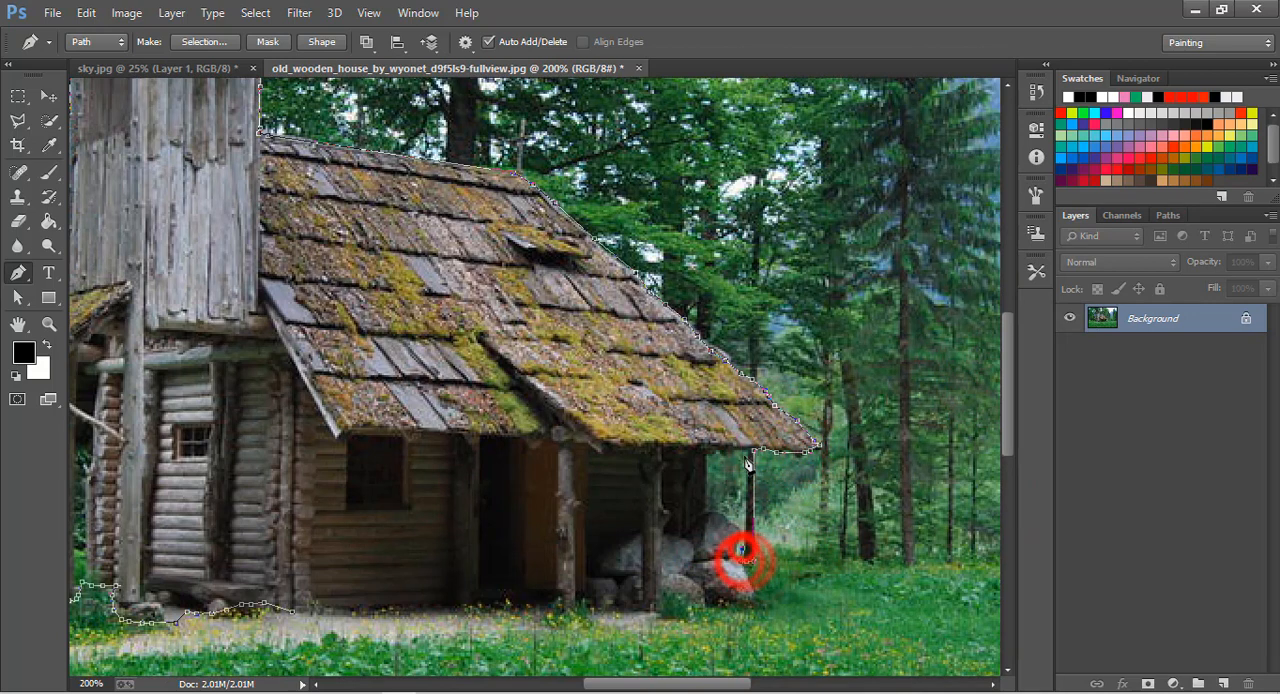
pyautogui.click(746, 453)
# Continue the path under the eave, down the house's rear post and around the stone pile.
pyautogui.click(710, 452)
pyautogui.click(708, 512)
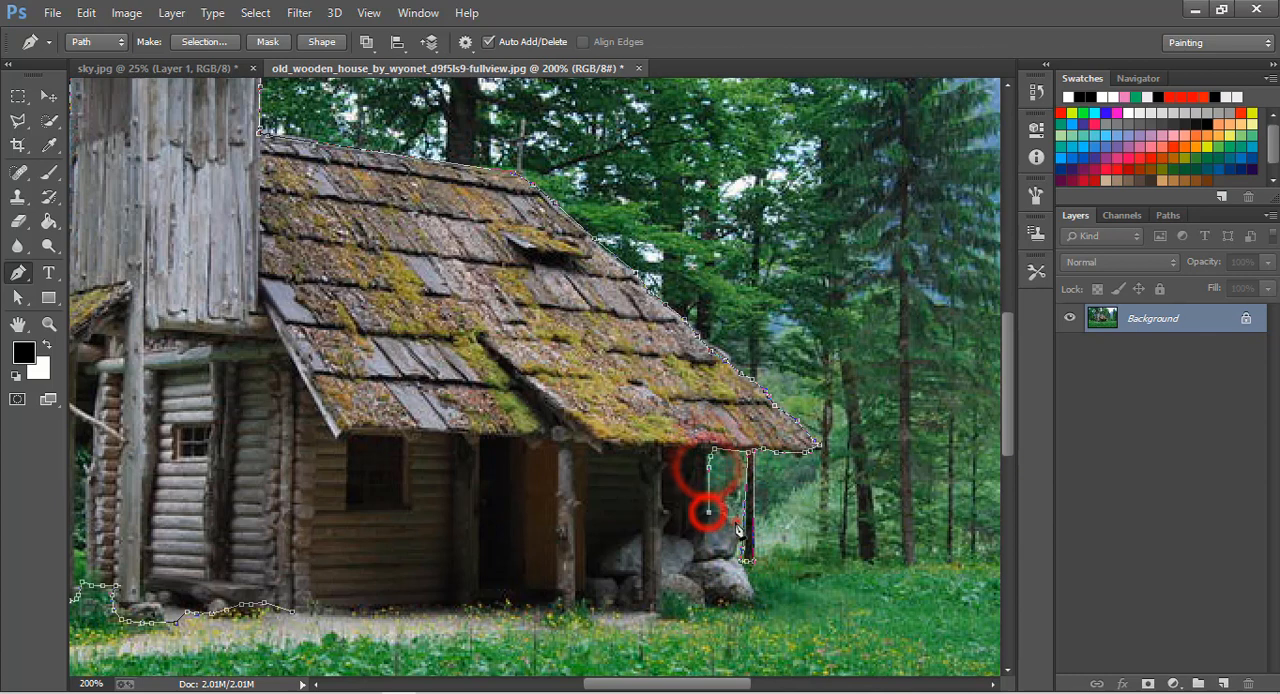
pyautogui.click(737, 525)
pyautogui.click(741, 557)
pyautogui.click(753, 591)
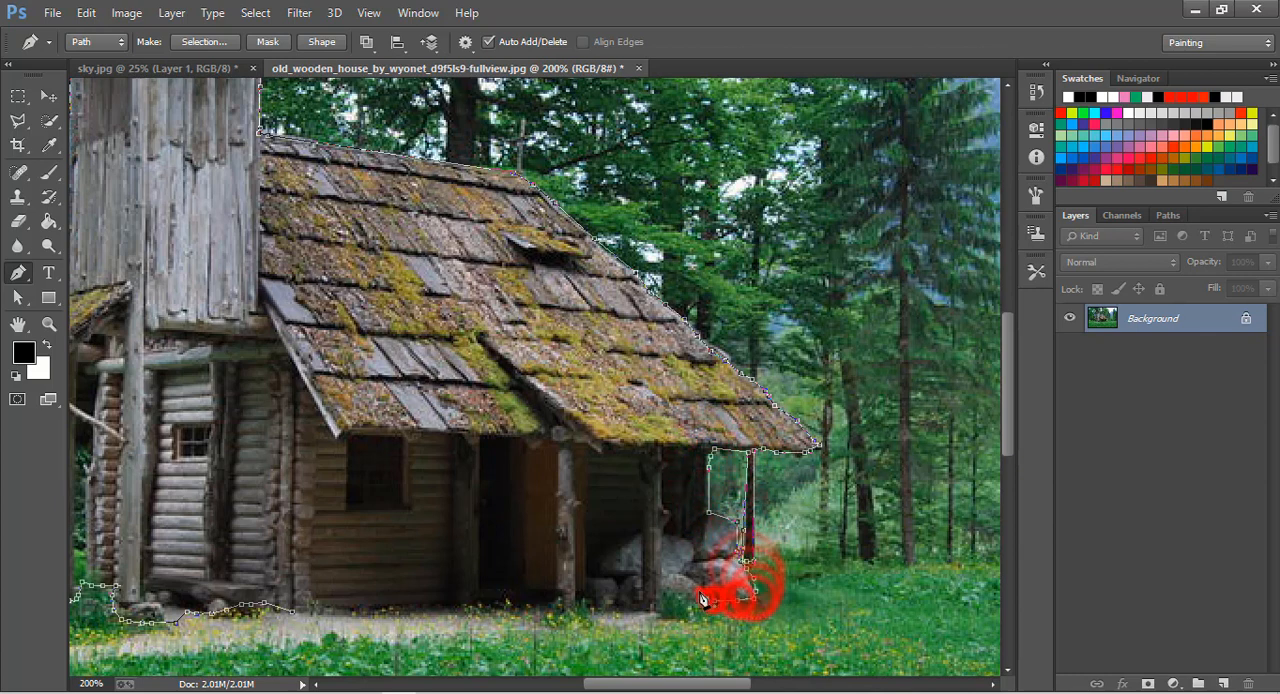
# Trace the path along the house's base past the porch posts and close it at the starting anchor point.
pyautogui.click(699, 595)
pyautogui.click(665, 597)
pyautogui.click(634, 603)
pyautogui.click(593, 602)
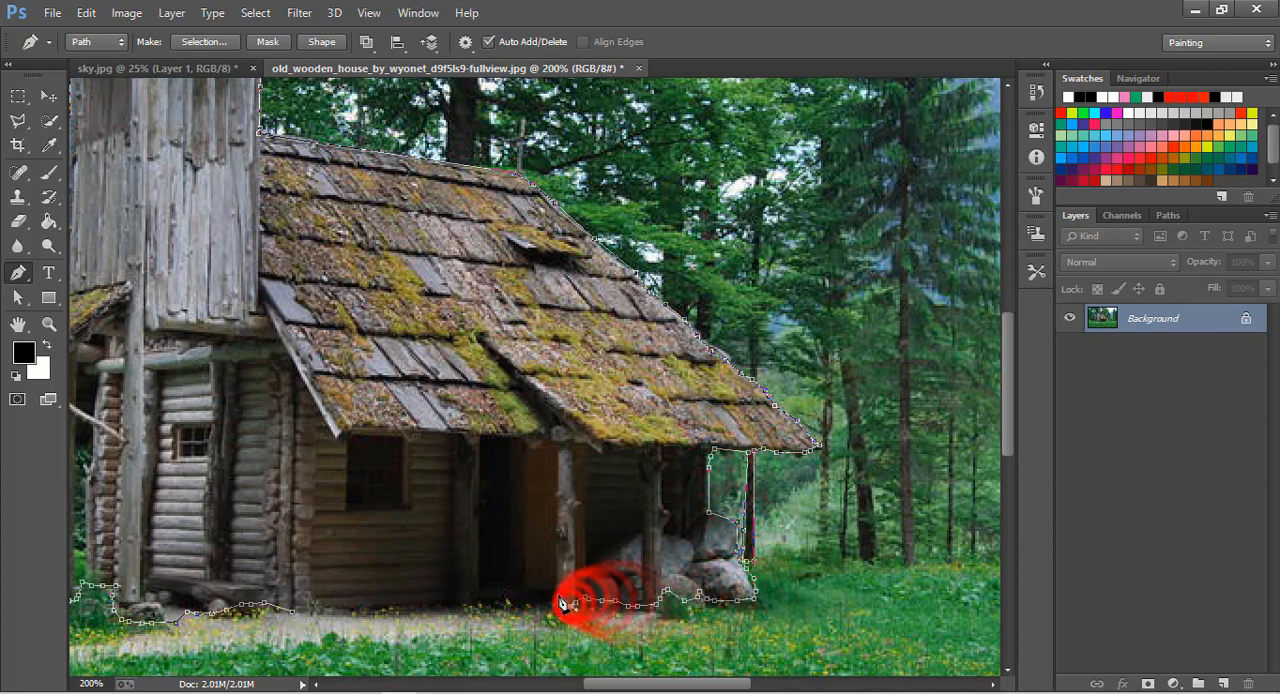
pyautogui.click(558, 598)
pyautogui.click(510, 601)
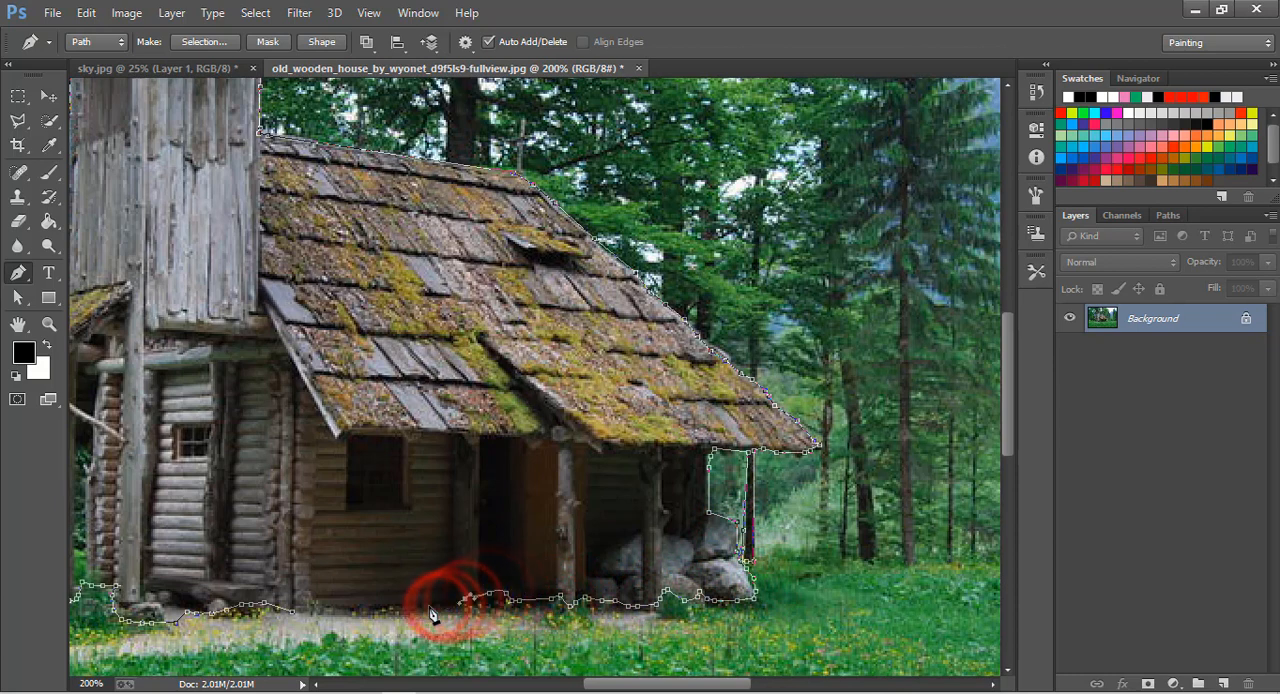
pyautogui.click(440, 604)
pyautogui.click(391, 607)
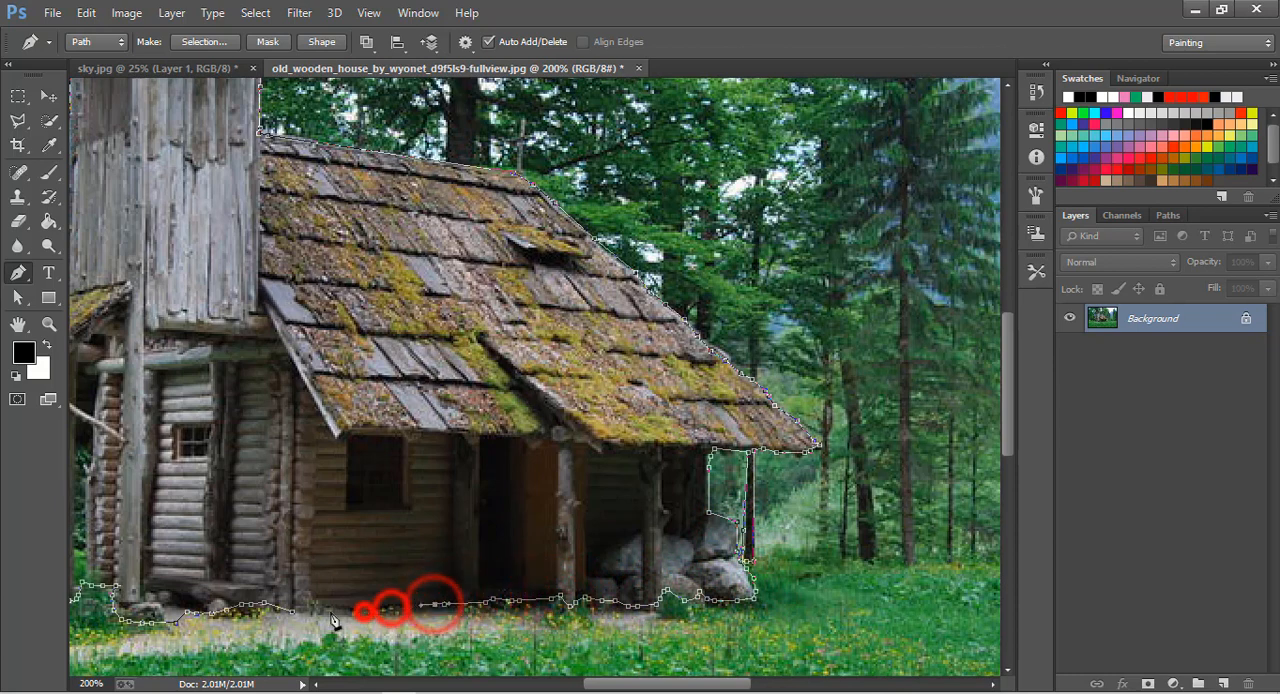
pyautogui.click(331, 611)
pyautogui.click(290, 612)
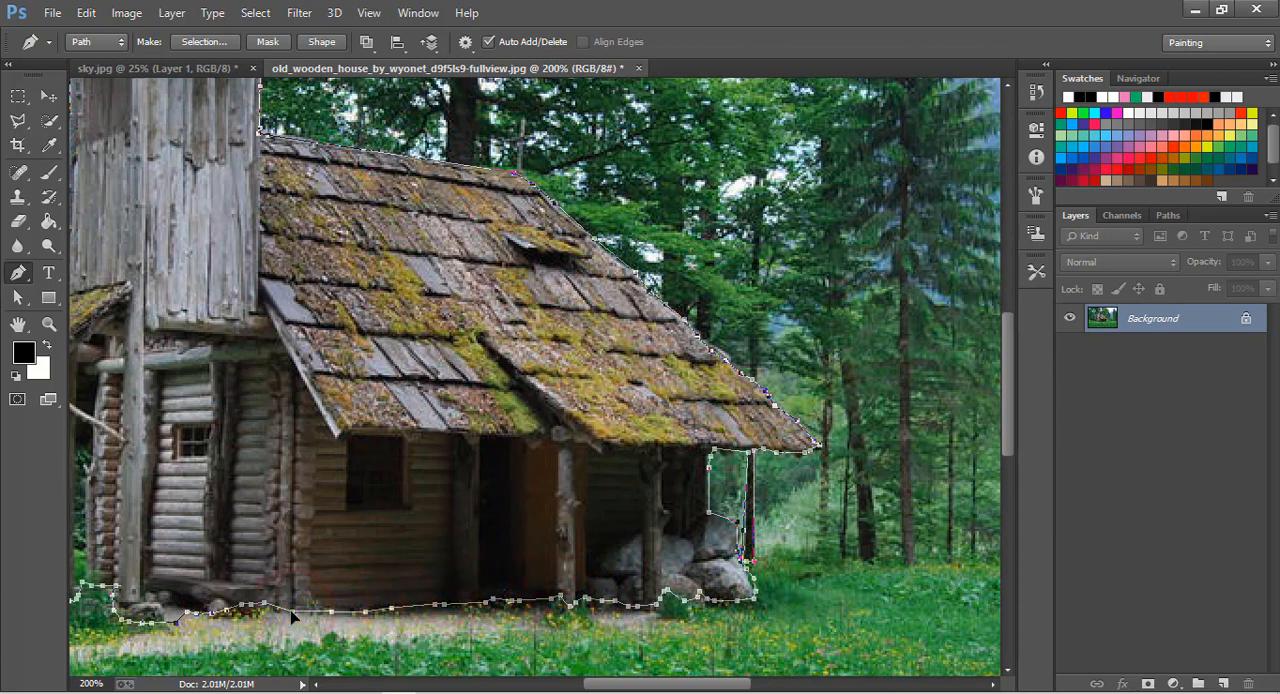
# Convert the closed path to a selection and move the selected house into sky.jpg, placing it on the floating island's grass.
pyautogui.hotkey('ctrl', 'Return')
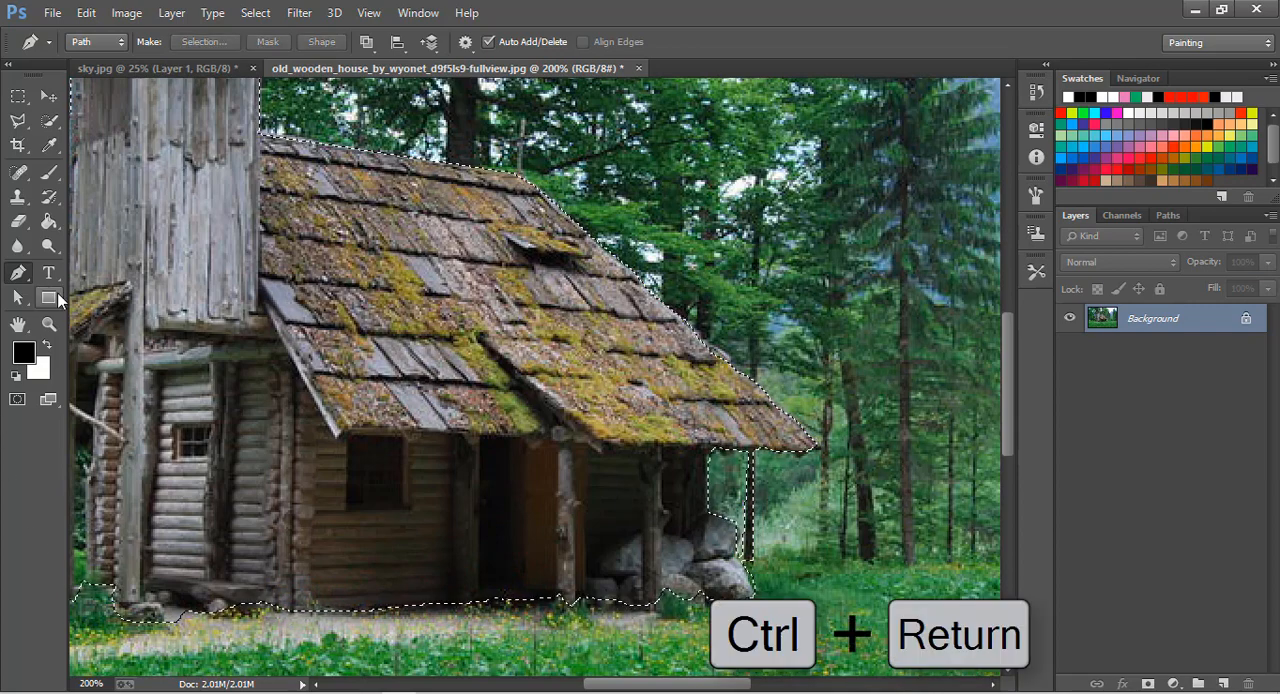
pyautogui.click(49, 323)
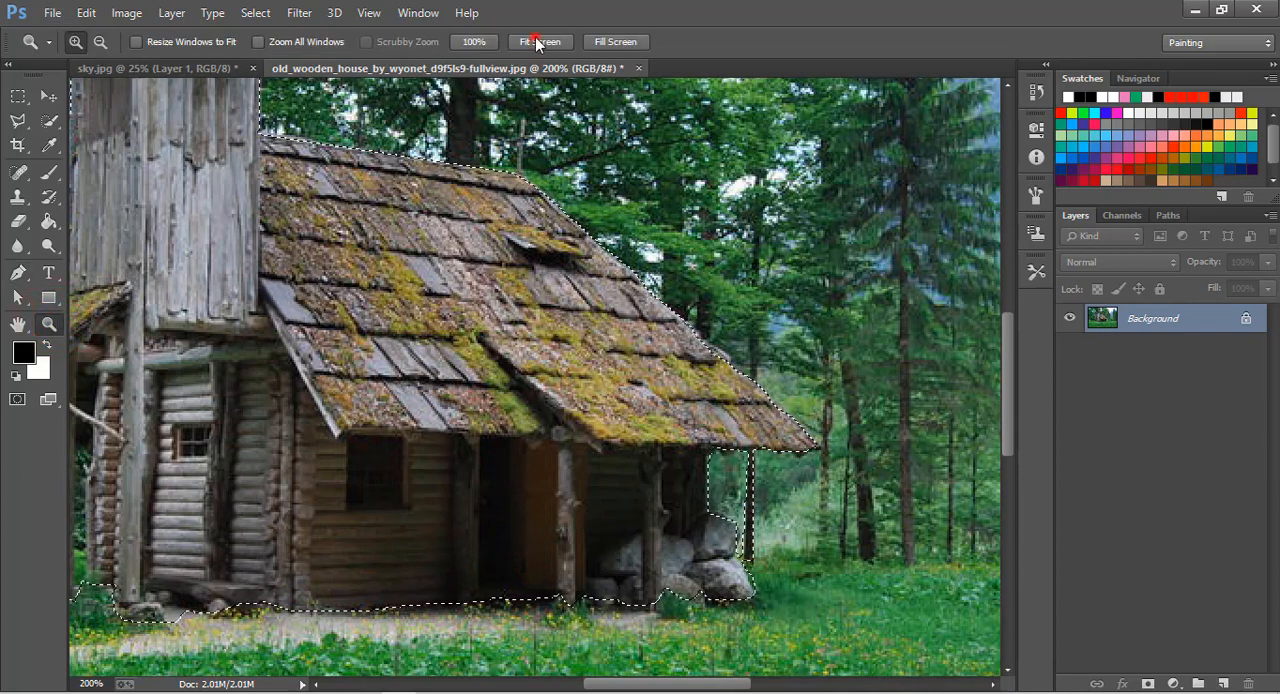
pyautogui.click(537, 42)
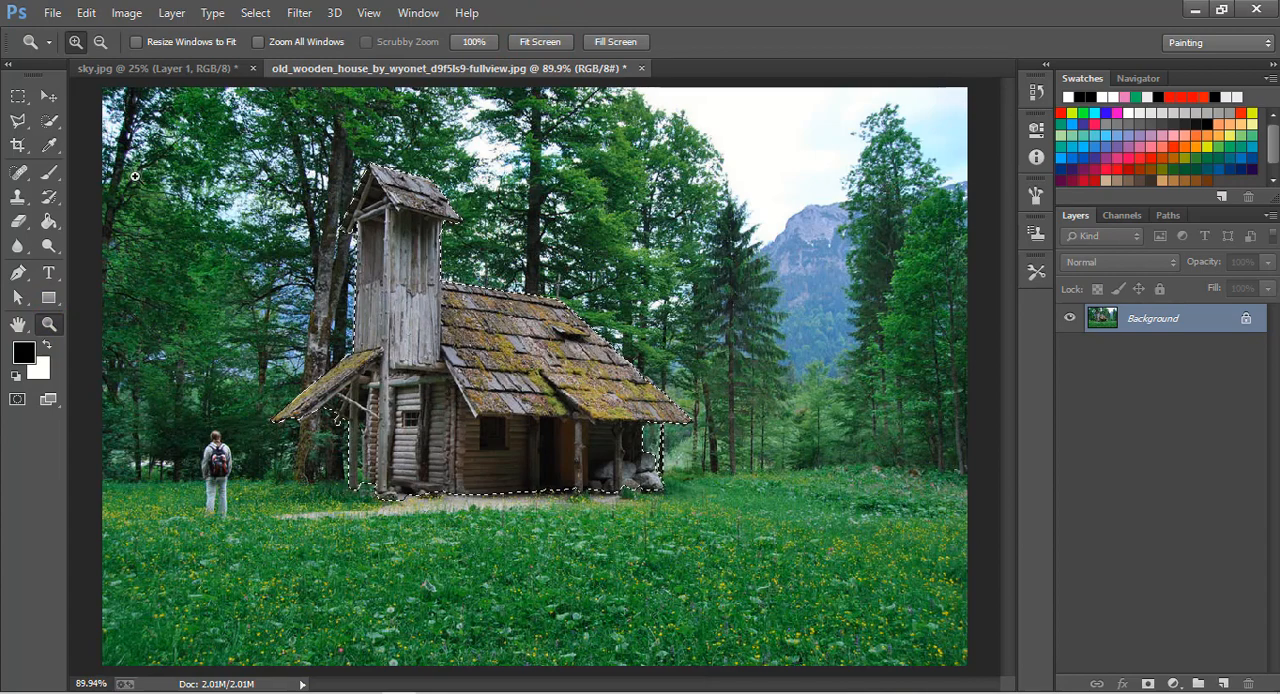
pyautogui.click(49, 95)
pyautogui.moveTo(530, 372); pyautogui.dragTo(466, 291)
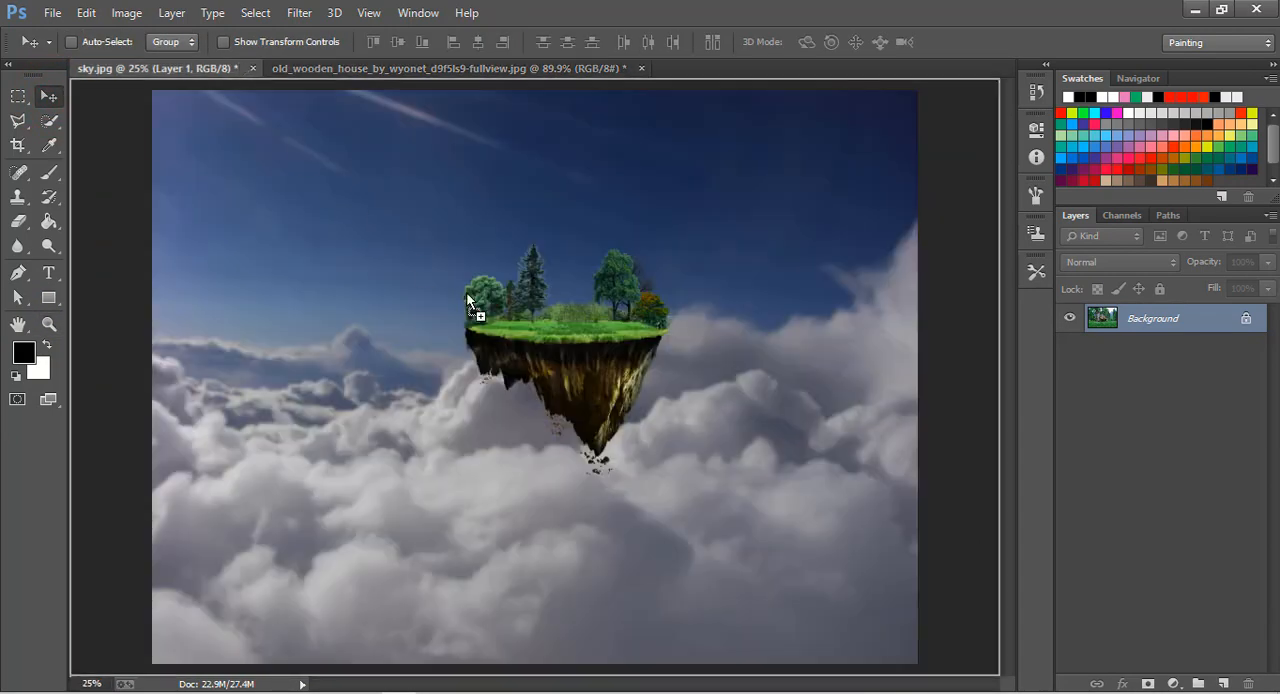
pyautogui.moveTo(549, 310); pyautogui.dragTo(578, 298)
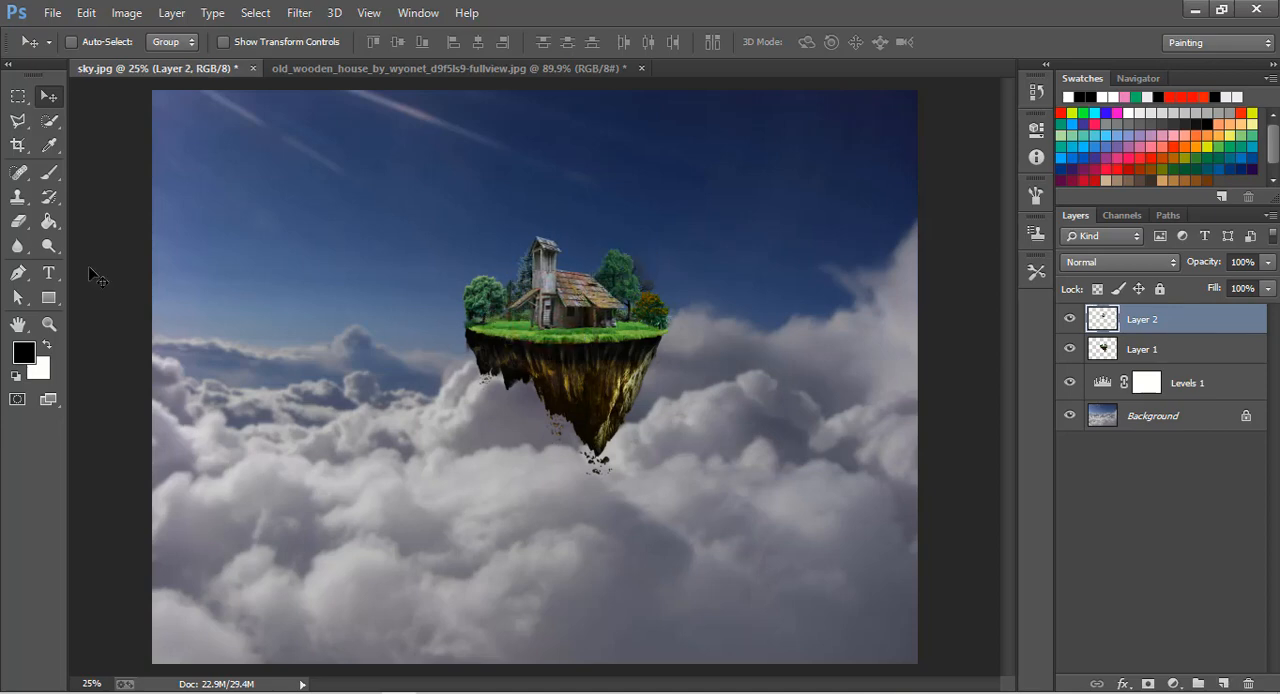
# Fine-tune the house's placement on the island's grass at 66.67% zoom.
pyautogui.click(37, 328)
pyautogui.click(548, 338)
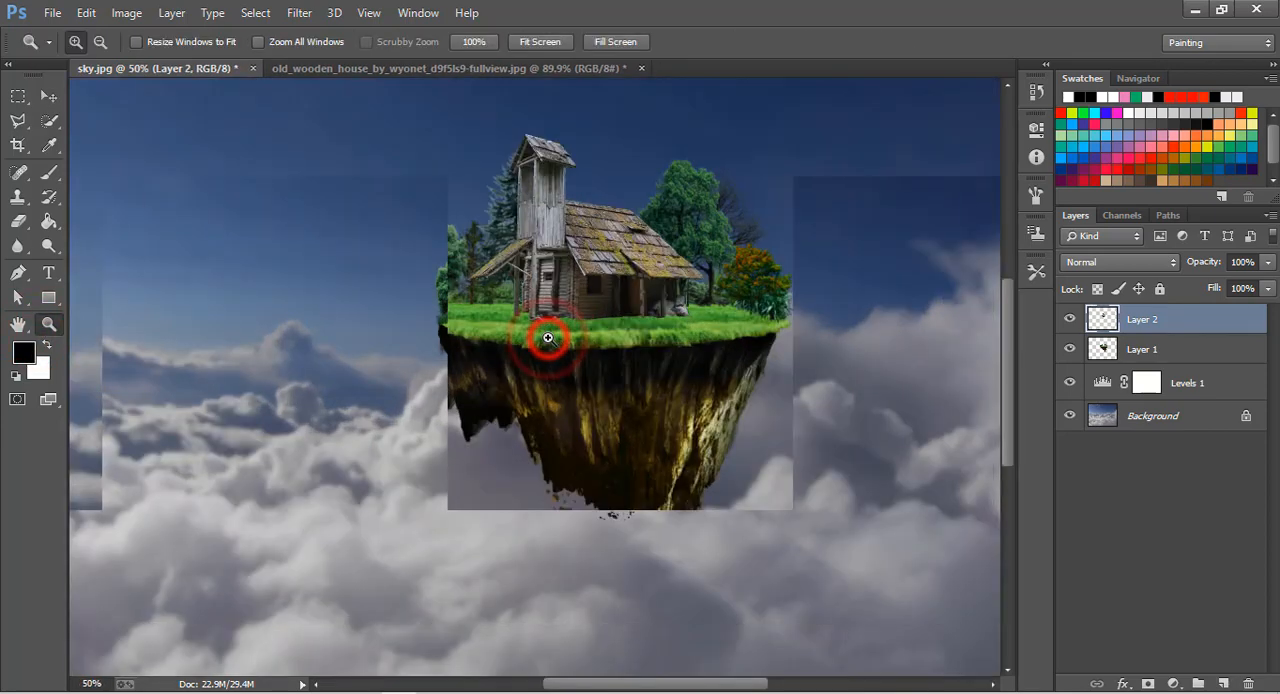
pyautogui.scroll(2, 624, 364)
pyautogui.click(624, 364)
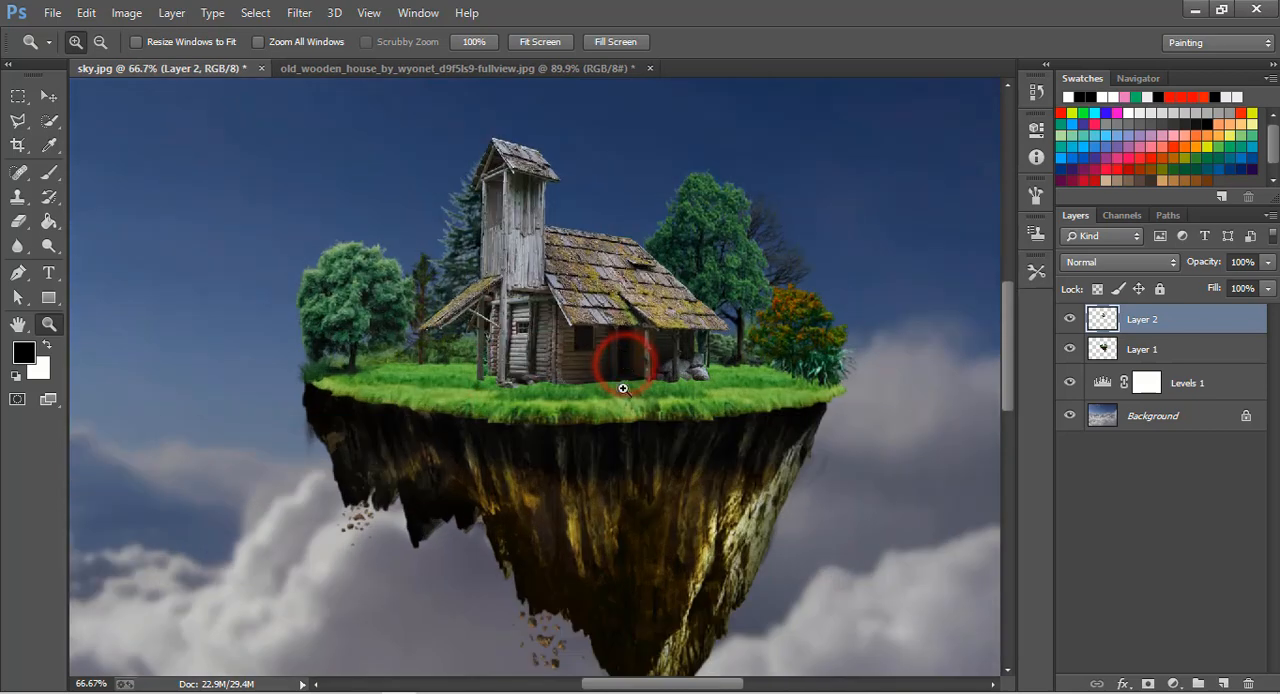
pyautogui.scroll(3, 623, 380)
pyautogui.click(49, 97)
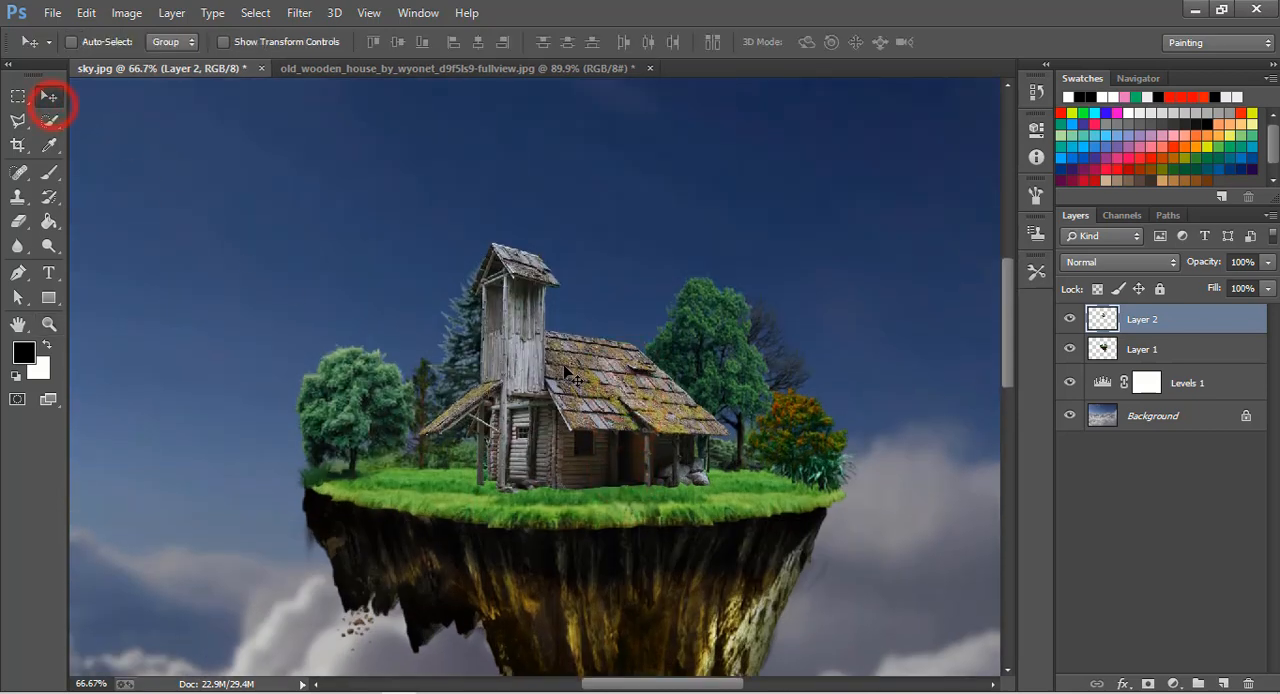
pyautogui.moveTo(564, 368); pyautogui.dragTo(596, 404)
pyautogui.scroll(-2, 683, 416)
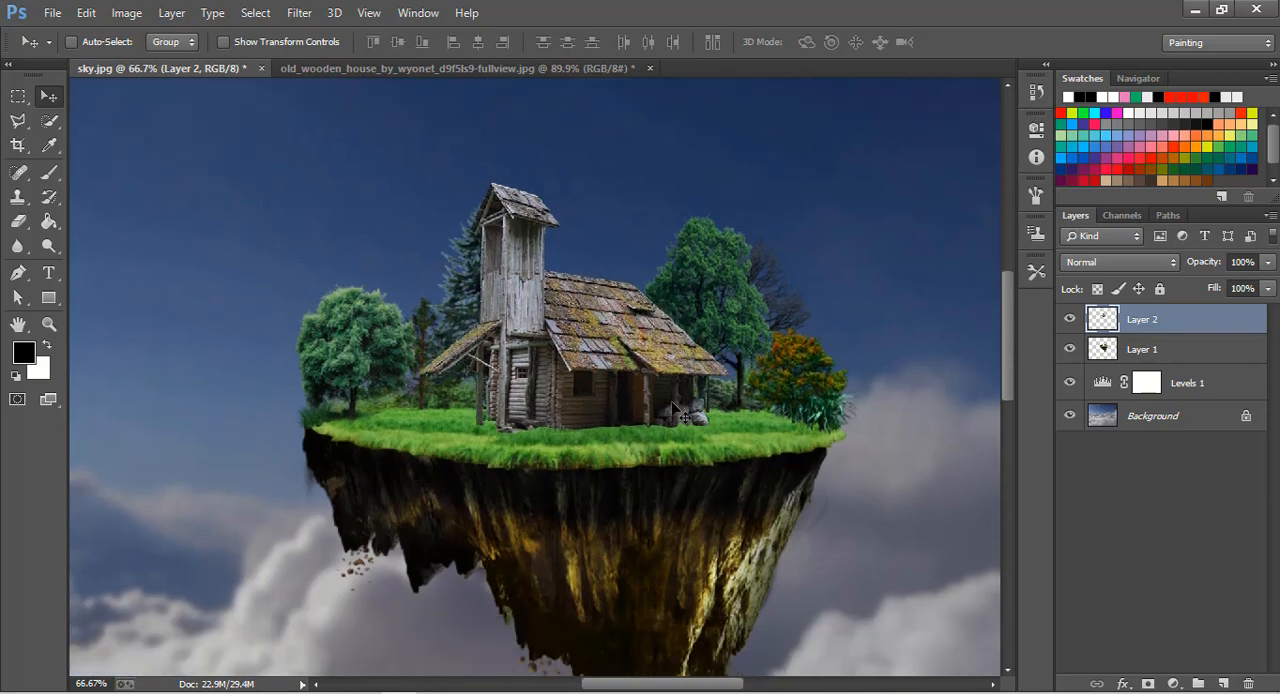
# Enlarge the floating island on Layer 1 to 114.24% width and 112.77% height with Free Transform and apply it.
pyautogui.click(1135, 356)
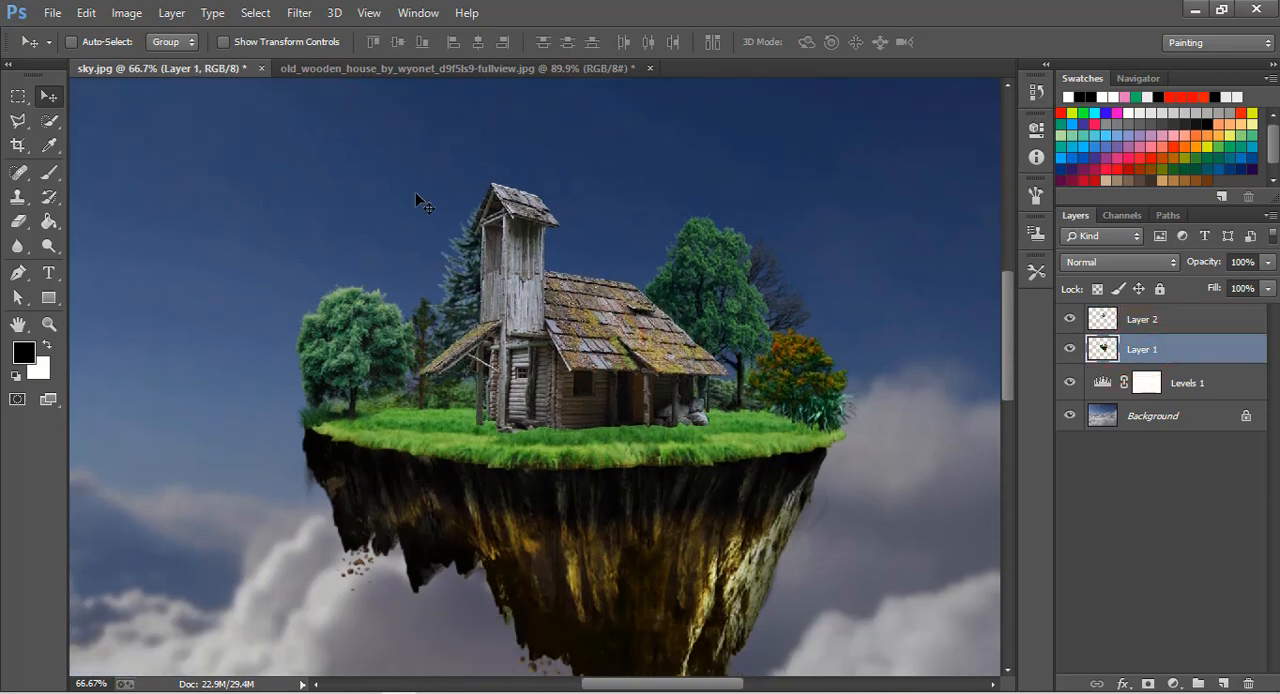
pyautogui.hotkey('ctrl', 't')
pyautogui.scroll(-2, 416, 194)
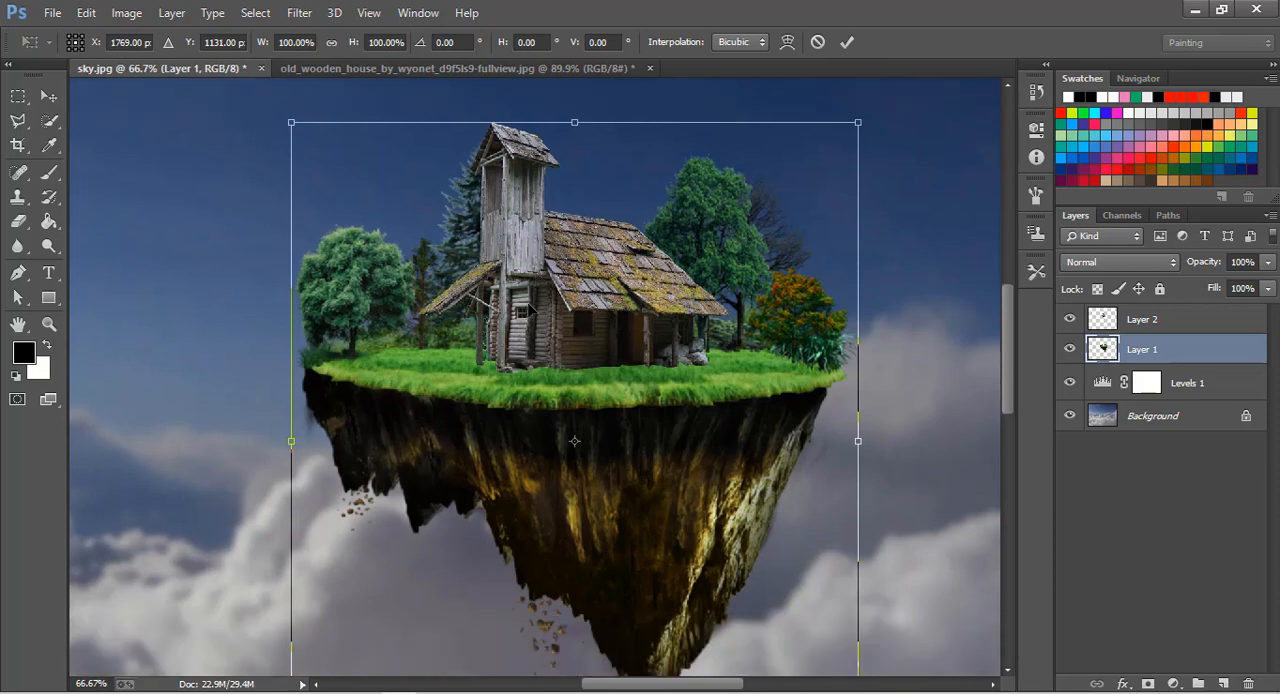
pyautogui.moveTo(574, 120); pyautogui.dragTo(574, 105)
pyautogui.scroll(-3, 577, 329)
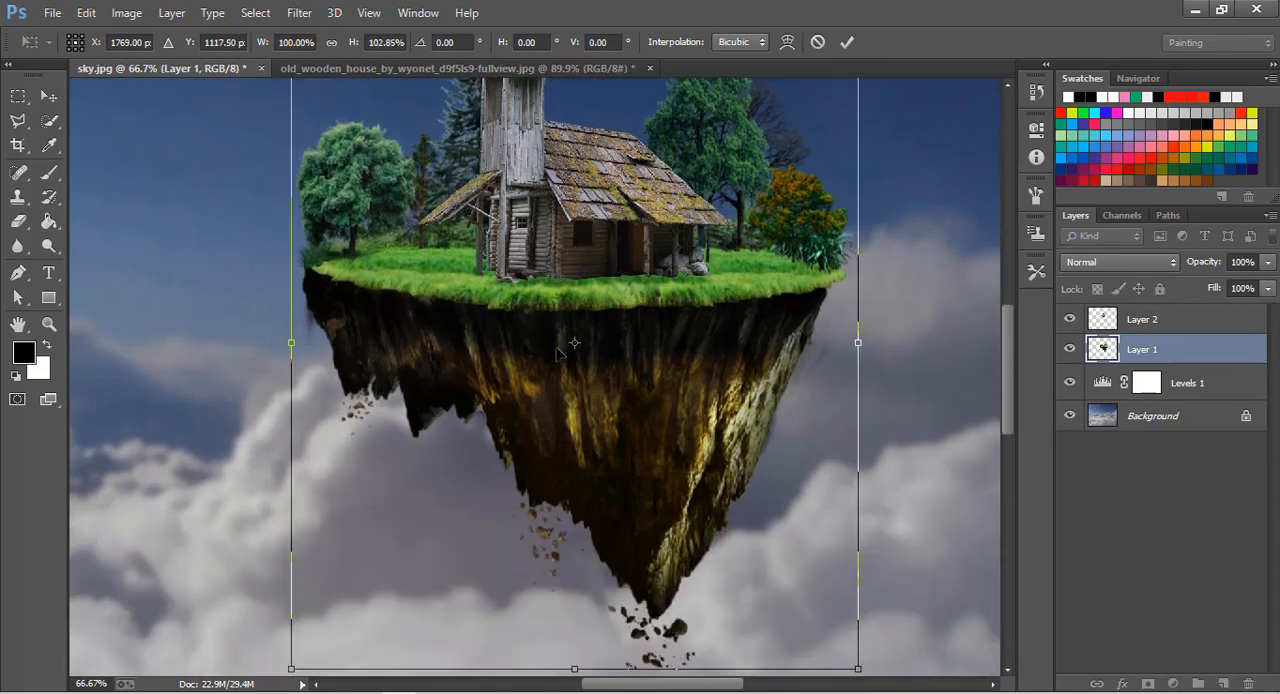
pyautogui.moveTo(290, 347); pyautogui.dragTo(266, 347)
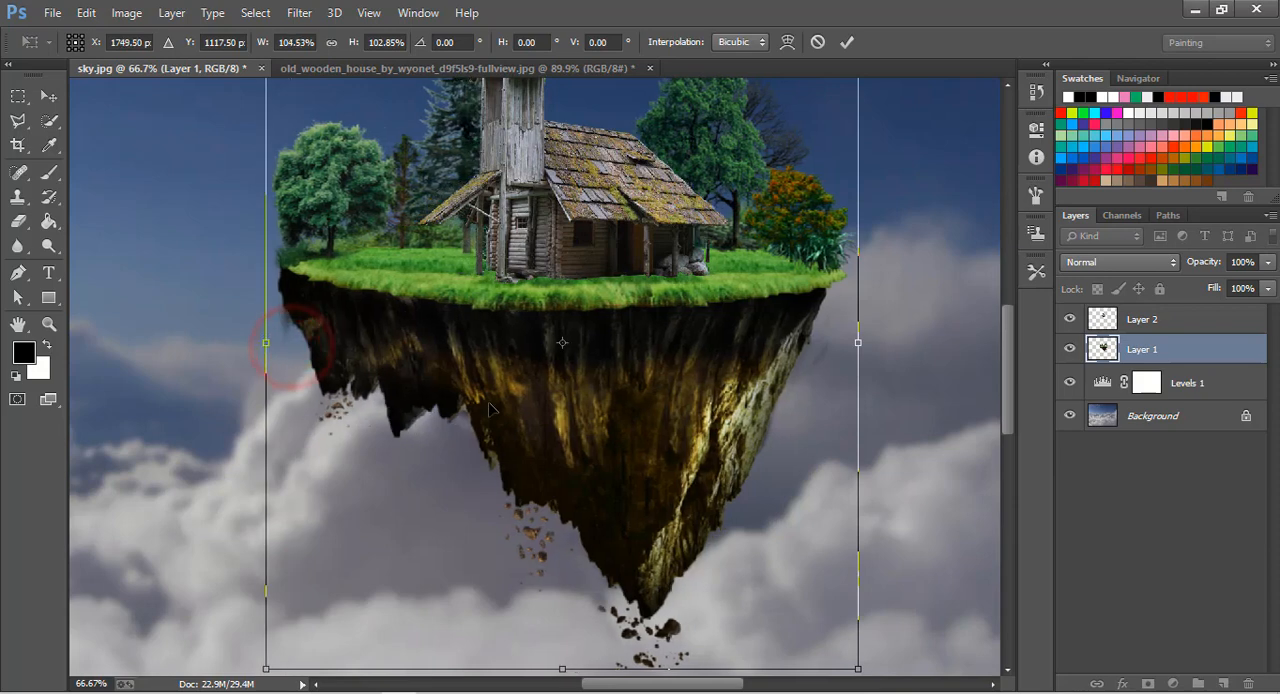
pyautogui.scroll(-3, 571, 578)
pyautogui.moveTo(561, 564); pyautogui.dragTo(561, 628)
pyautogui.scroll(5, 708, 478)
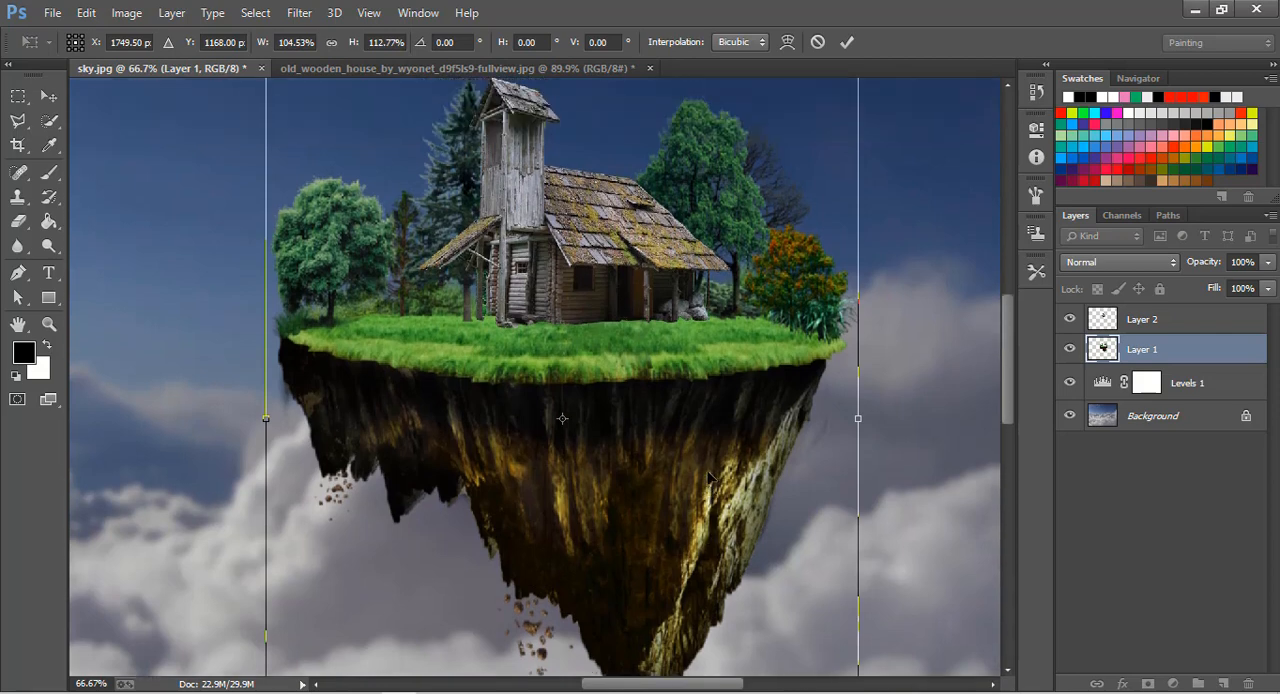
pyautogui.moveTo(860, 432); pyautogui.dragTo(915, 433)
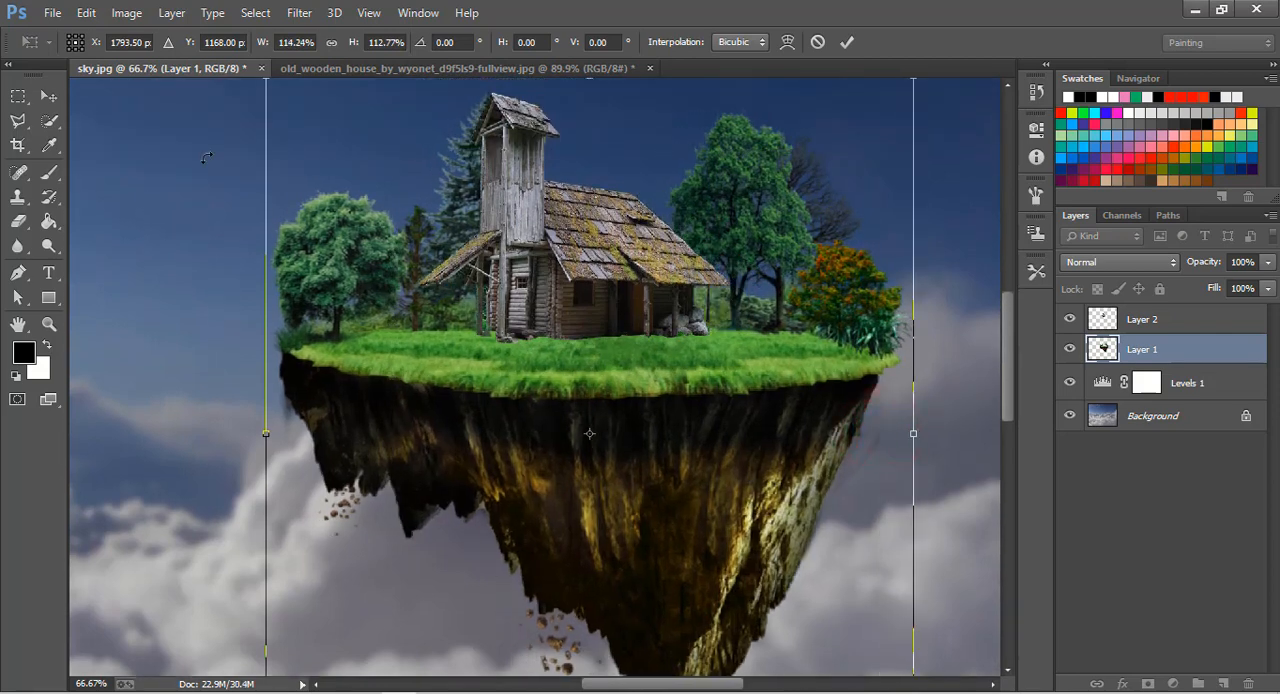
pyautogui.click(48, 94)
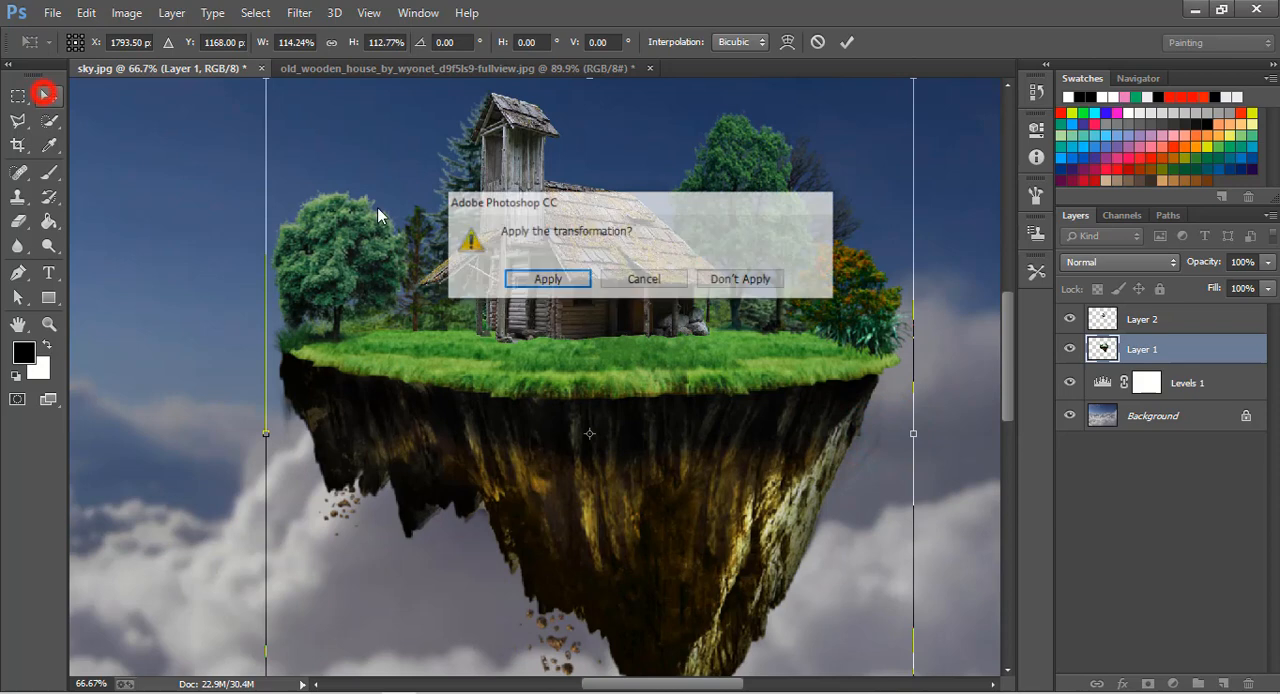
pyautogui.click(549, 284)
# Shift the house on Layer 2 slightly toward the tower side, scale it to about 107% and apply the transformation.
pyautogui.click(1147, 324)
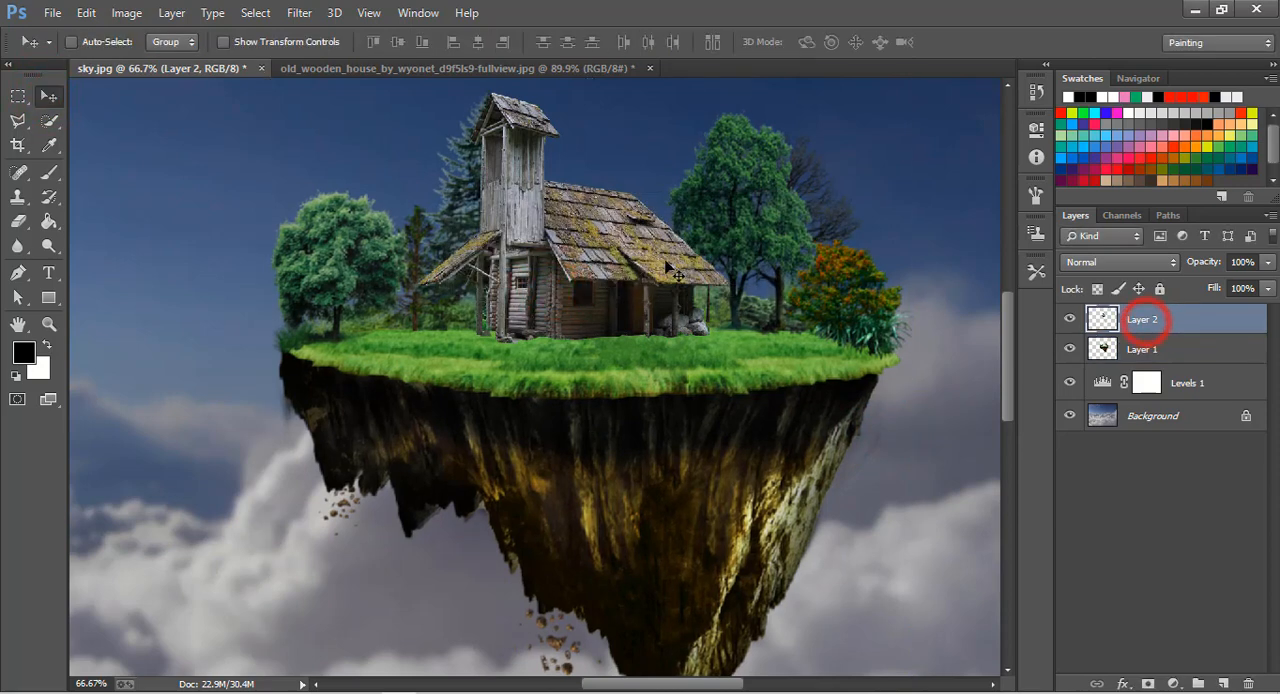
pyautogui.moveTo(621, 257); pyautogui.dragTo(613, 257)
pyautogui.scroll(2, 611, 283)
pyautogui.hotkey('ctrl', 't')
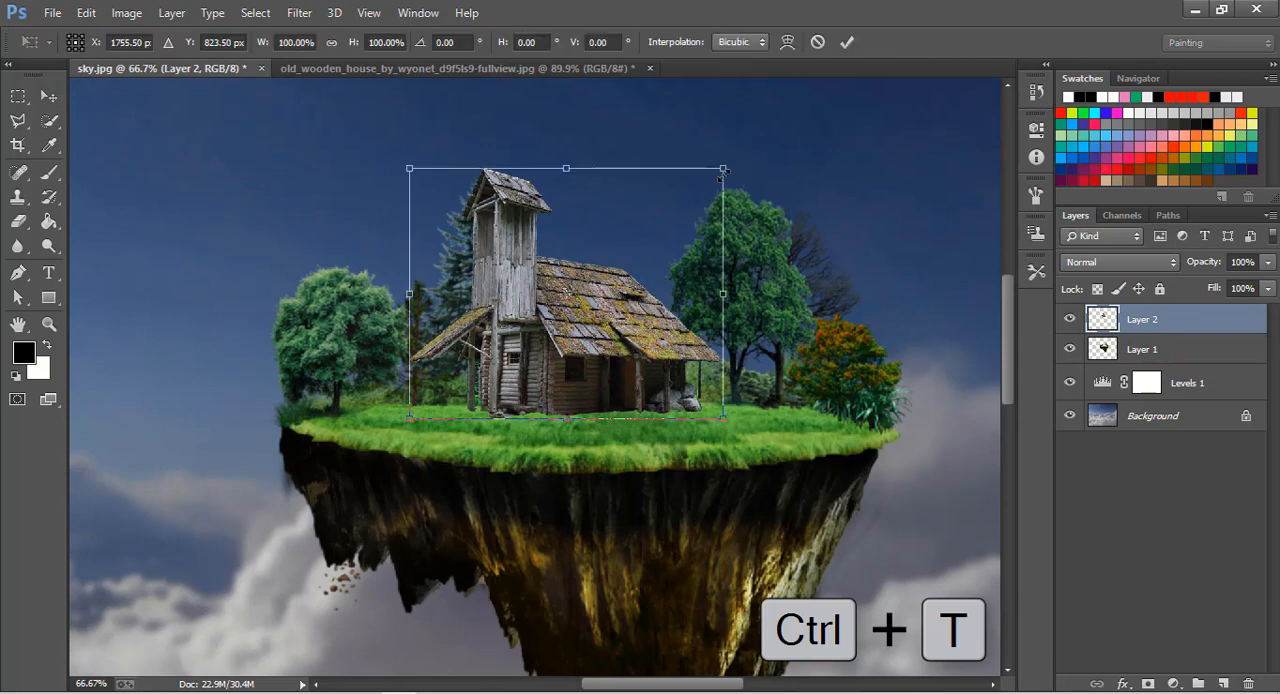
pyautogui.moveTo(725, 170); pyautogui.dragTo(763, 171)
pyautogui.moveTo(651, 323); pyautogui.dragTo(643, 323)
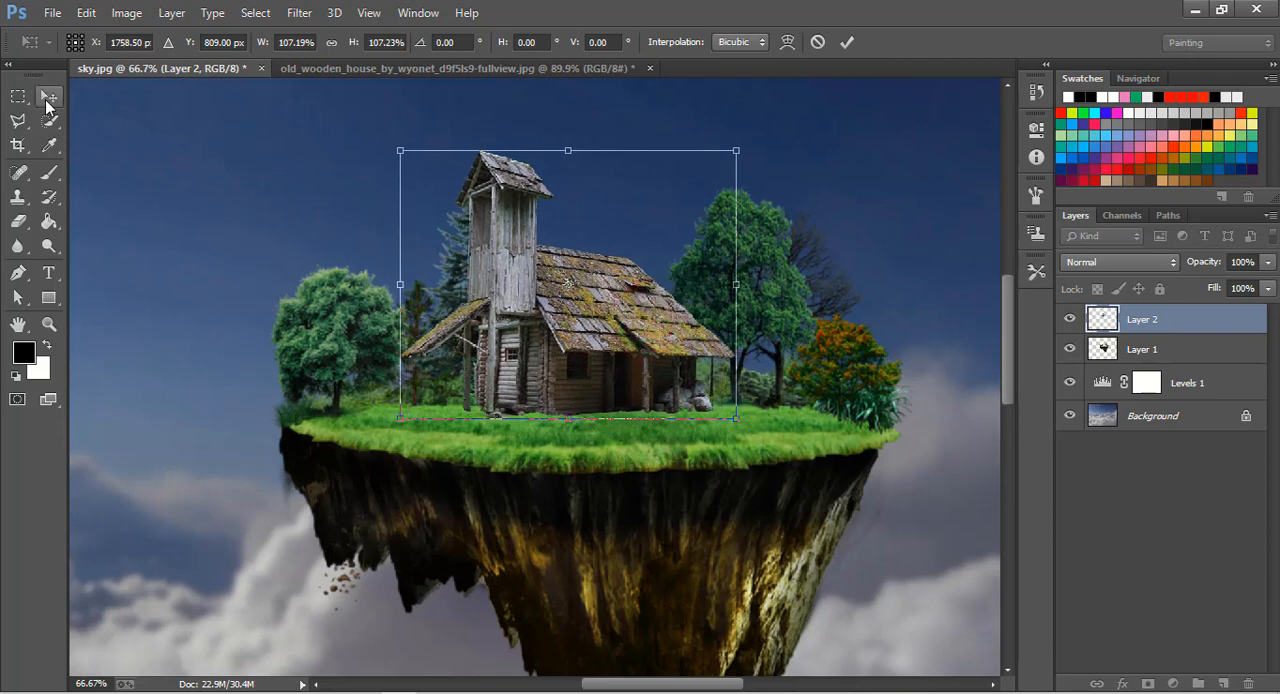
pyautogui.click(47, 100)
pyautogui.click(527, 280)
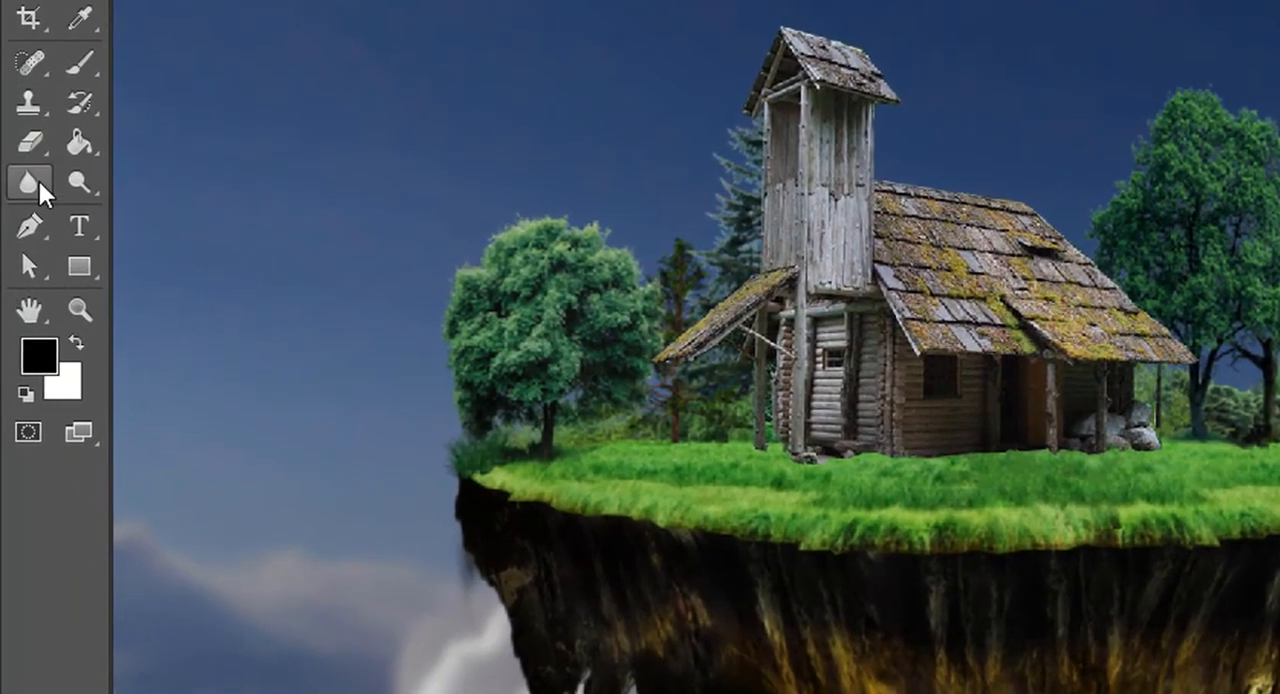
# Soften the stones at the foot of the house's front post with a size 40 Blur tool at 50% strength.
pyautogui.click(22, 222)
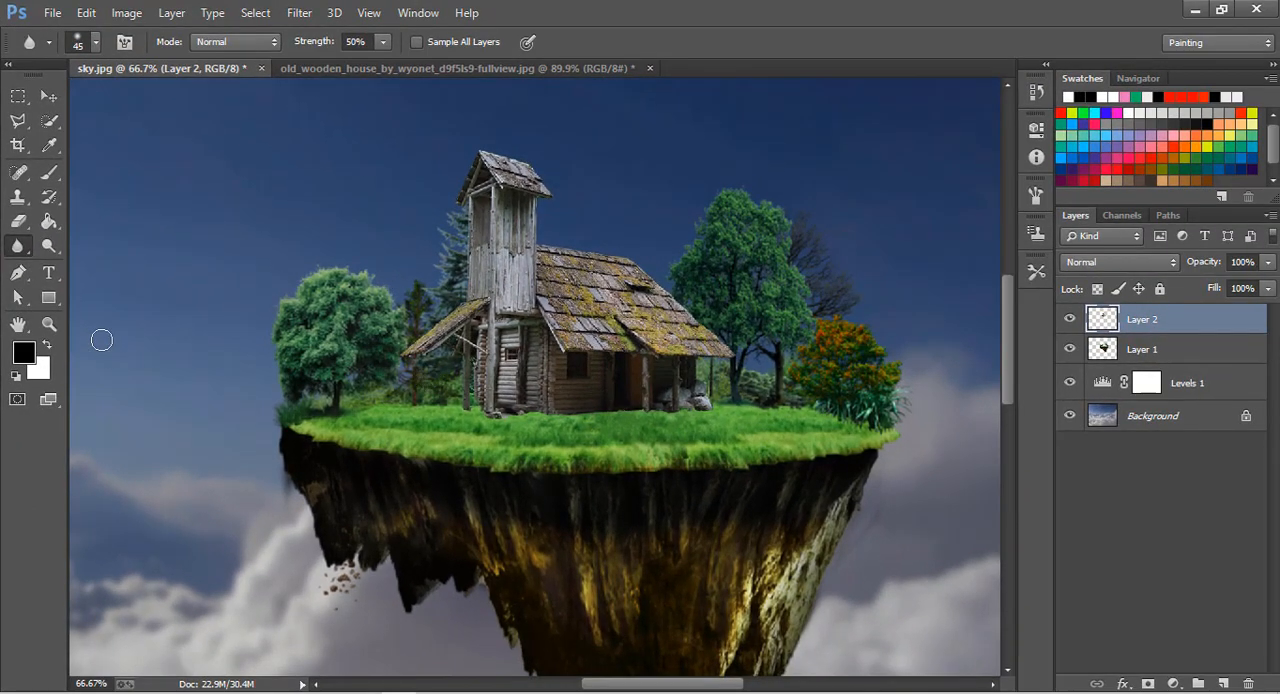
pyautogui.click(49, 324)
pyautogui.click(492, 350)
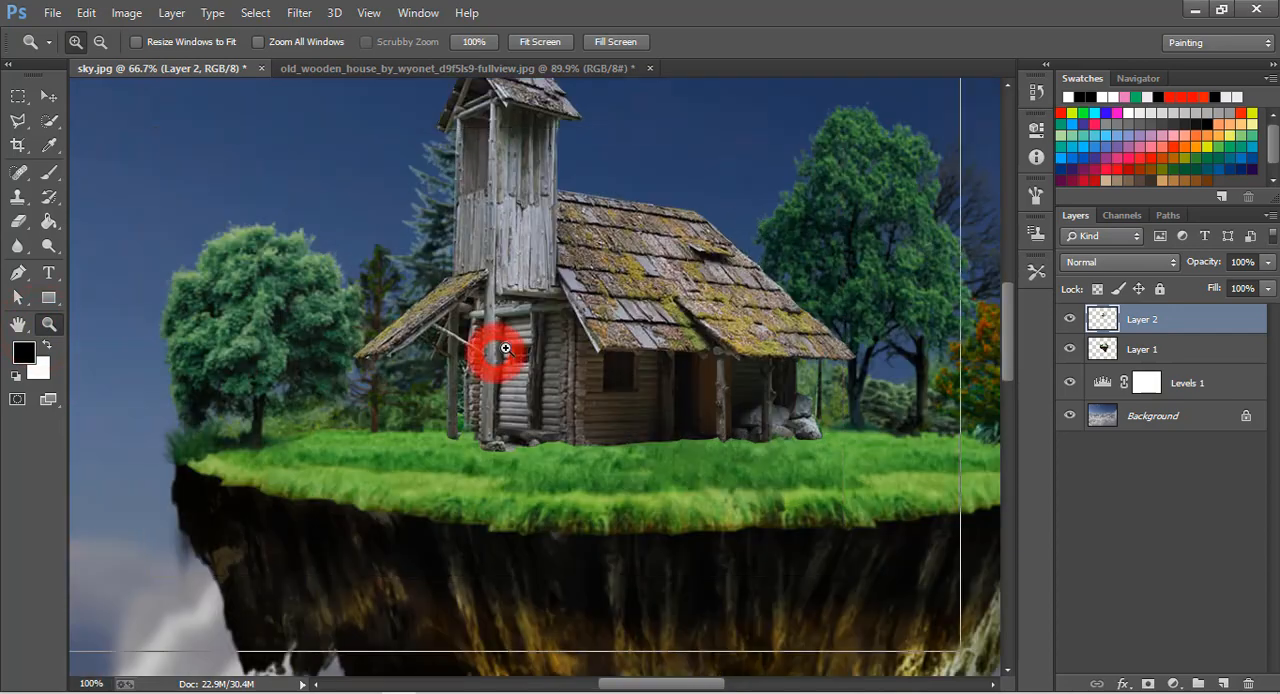
pyautogui.click(500, 350)
pyautogui.click(510, 352)
pyautogui.scroll(-3, 505, 355)
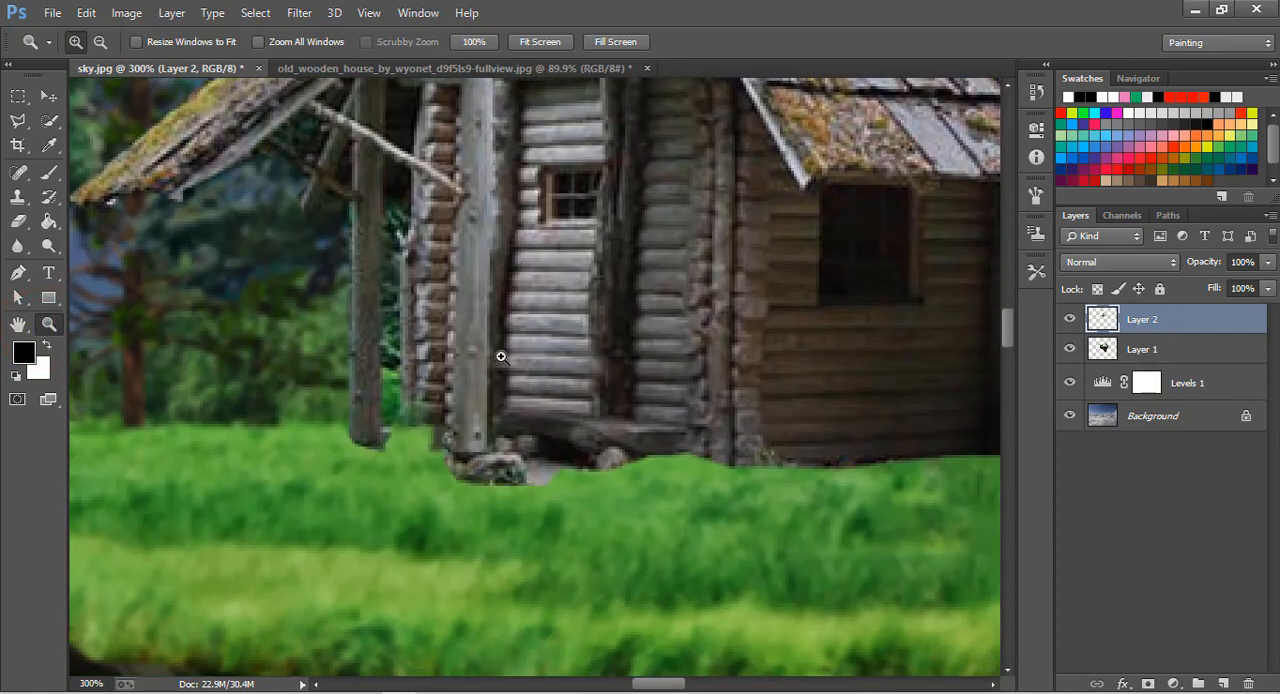
pyautogui.click(17, 246)
pyautogui.moveTo(537, 457)
pyautogui.mouseDown()
pyautogui.moveTo(551, 460)
pyautogui.moveTo(508, 465)
pyautogui.mouseUp()
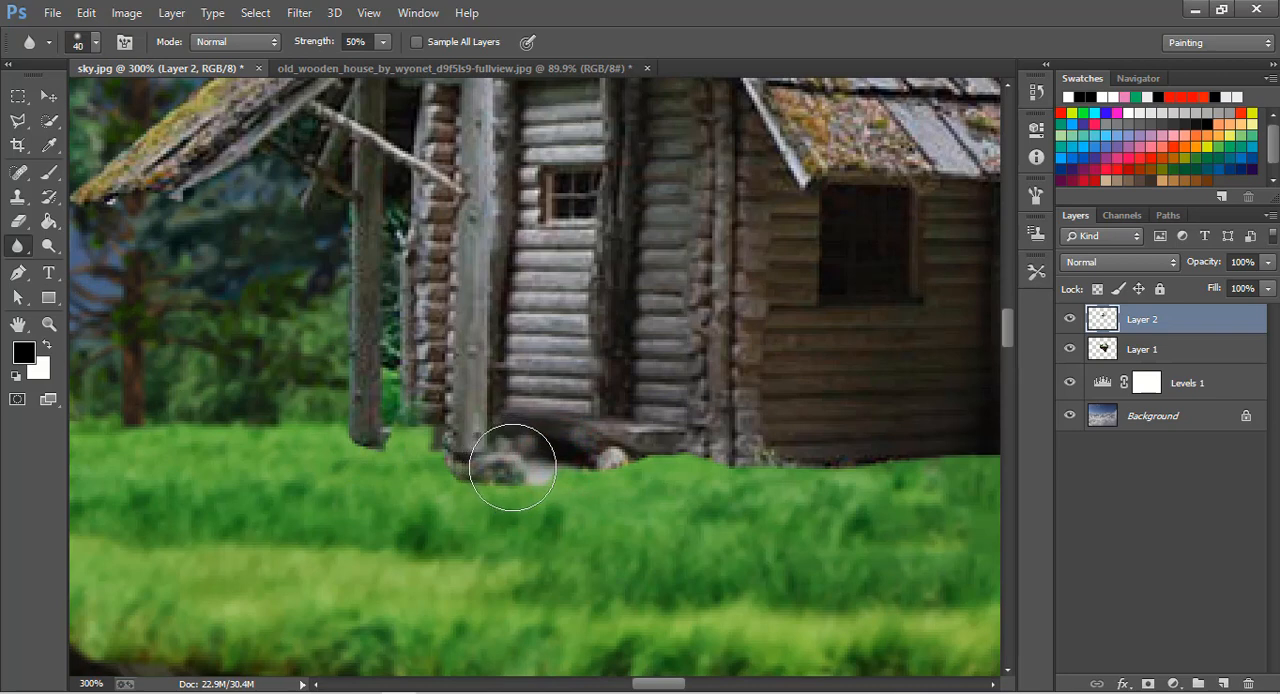
# Reduce the Blur brush to size 7 and soften the edges of the lean-to's supporting posts.
pyautogui.press('[')
pyautogui.press('[')
pyautogui.press('[')
pyautogui.press('[')
pyautogui.press('[')
pyautogui.moveTo(434, 482)
pyautogui.mouseDown()
pyautogui.moveTo(450, 425)
pyautogui.moveTo(412, 408)
pyautogui.mouseUp()
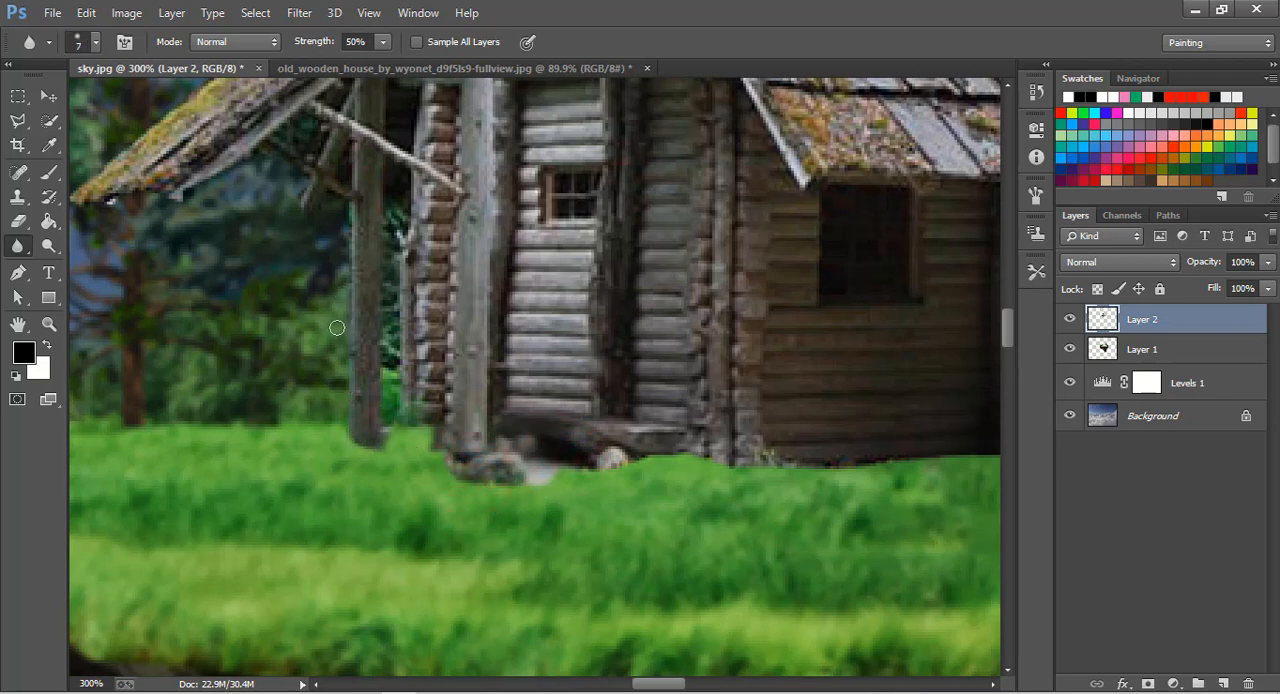
pyautogui.moveTo(343, 210); pyautogui.dragTo(303, 197)
# Blur the outer edge and tip of the lean-to roof where it meets the trees.
pyautogui.scroll(5, 111, 195)
pyautogui.click(106, 306)
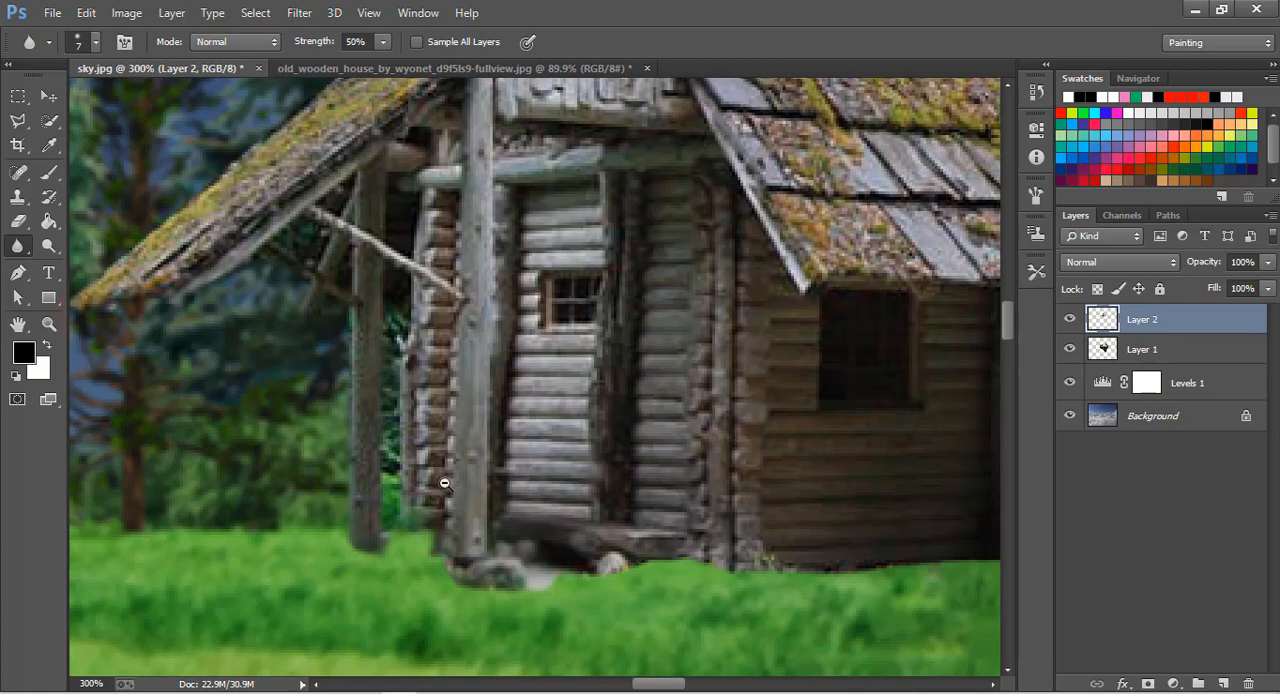
pyautogui.scroll(-2, 444, 483)
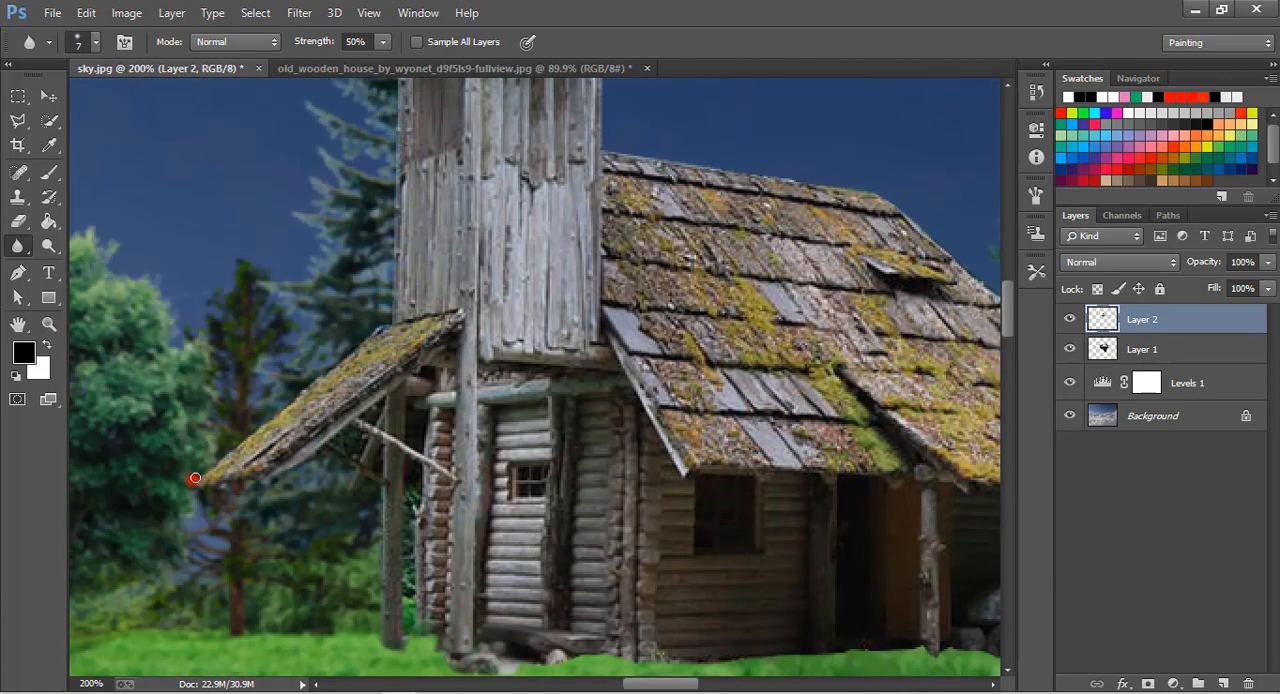
pyautogui.click(195, 478)
# Blur the outline of the tower and its roof, from the lower eave over the peak and along the ridge.
pyautogui.scroll(3, 388, 338)
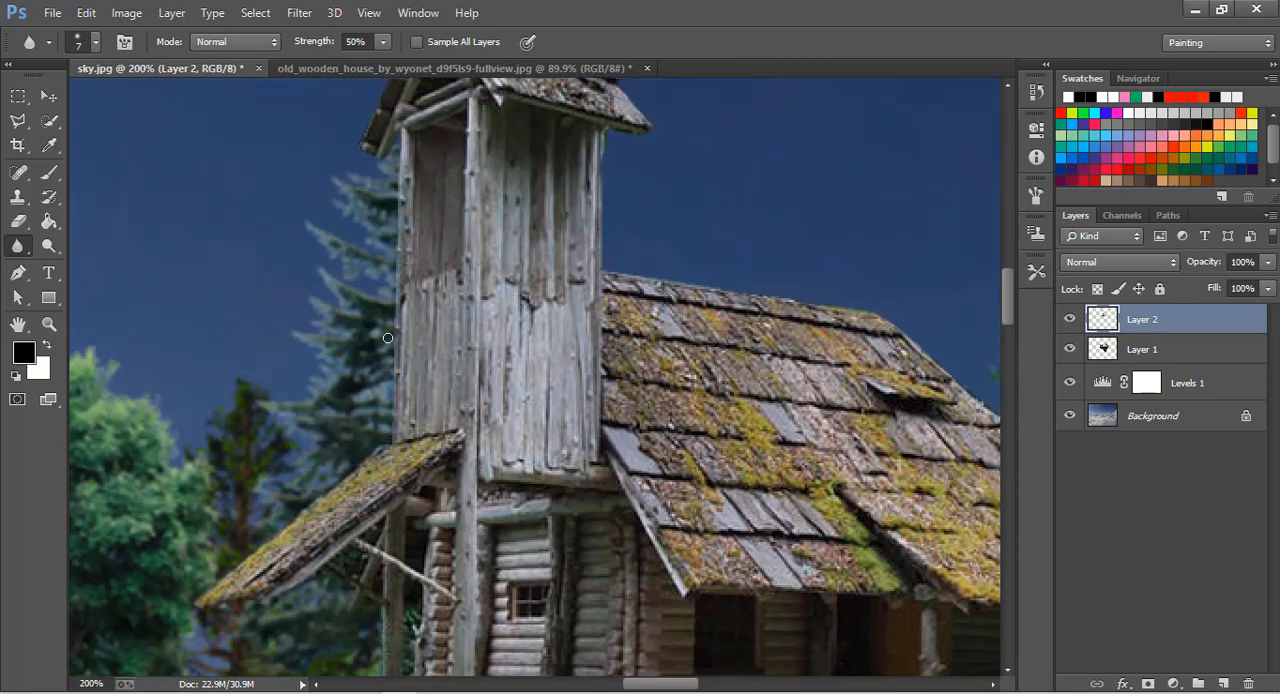
pyautogui.click(379, 130)
pyautogui.scroll(2, 393, 171)
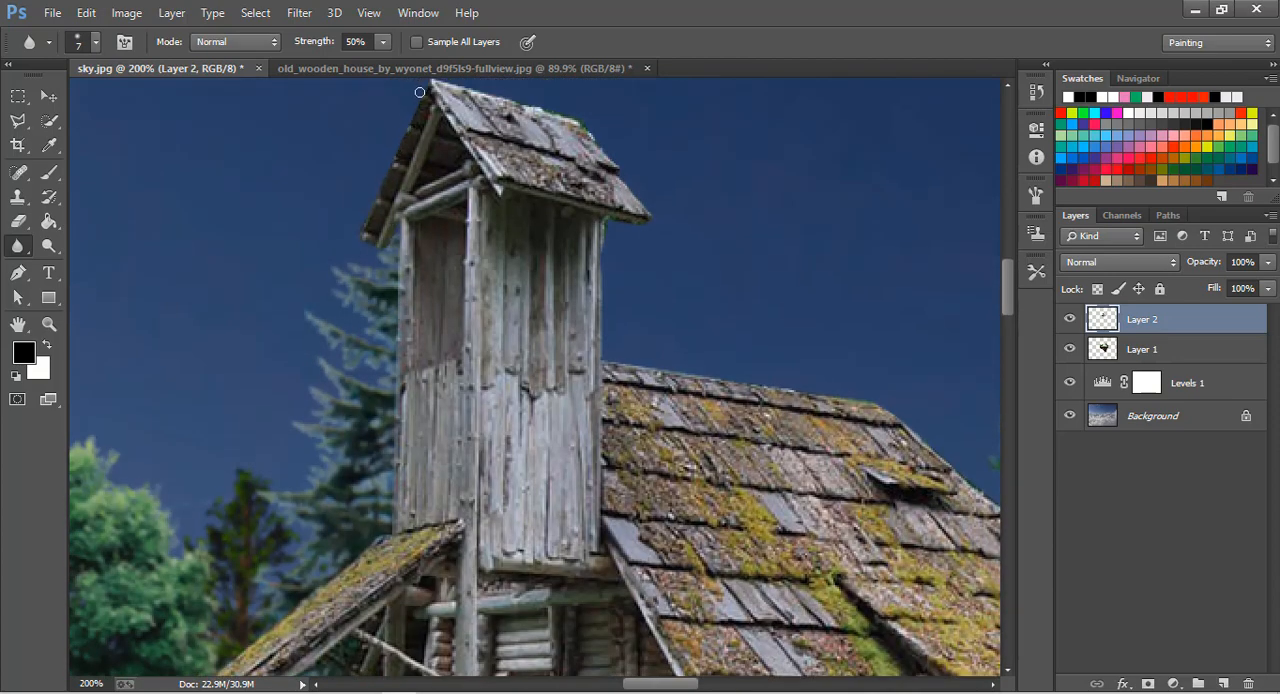
pyautogui.click(421, 92)
pyautogui.scroll(2, 420, 100)
pyautogui.click(430, 171)
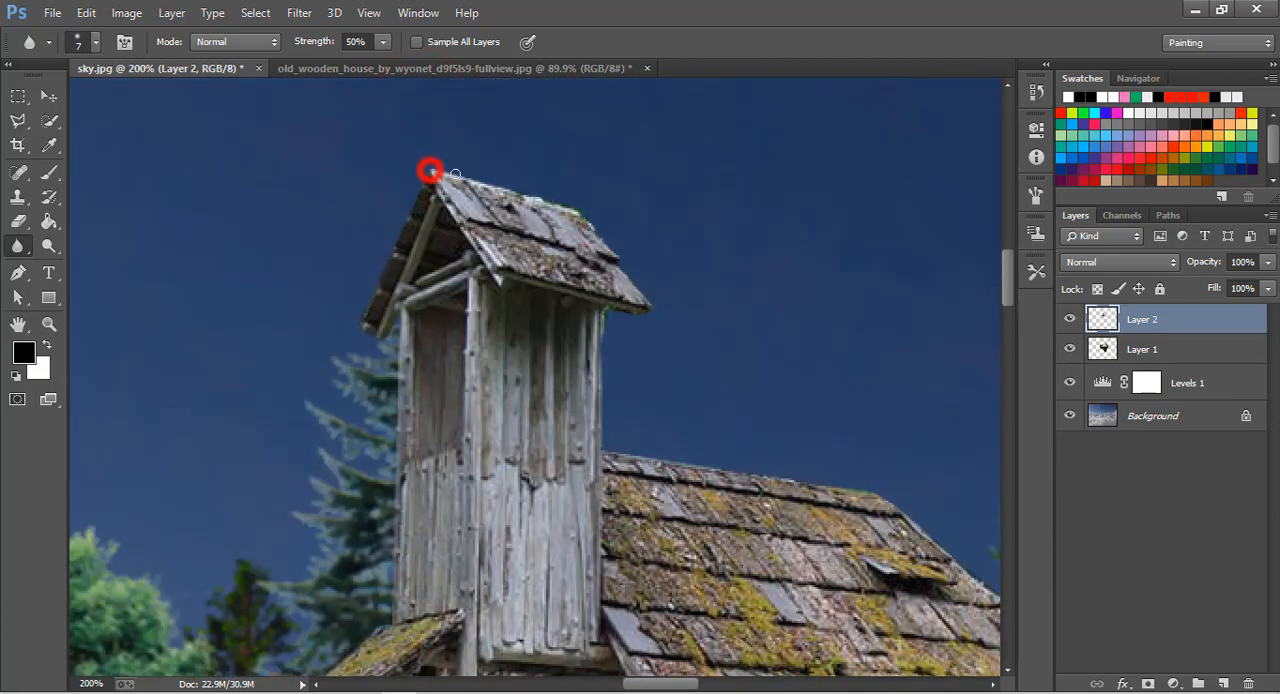
pyautogui.moveTo(455, 174); pyautogui.dragTo(574, 213)
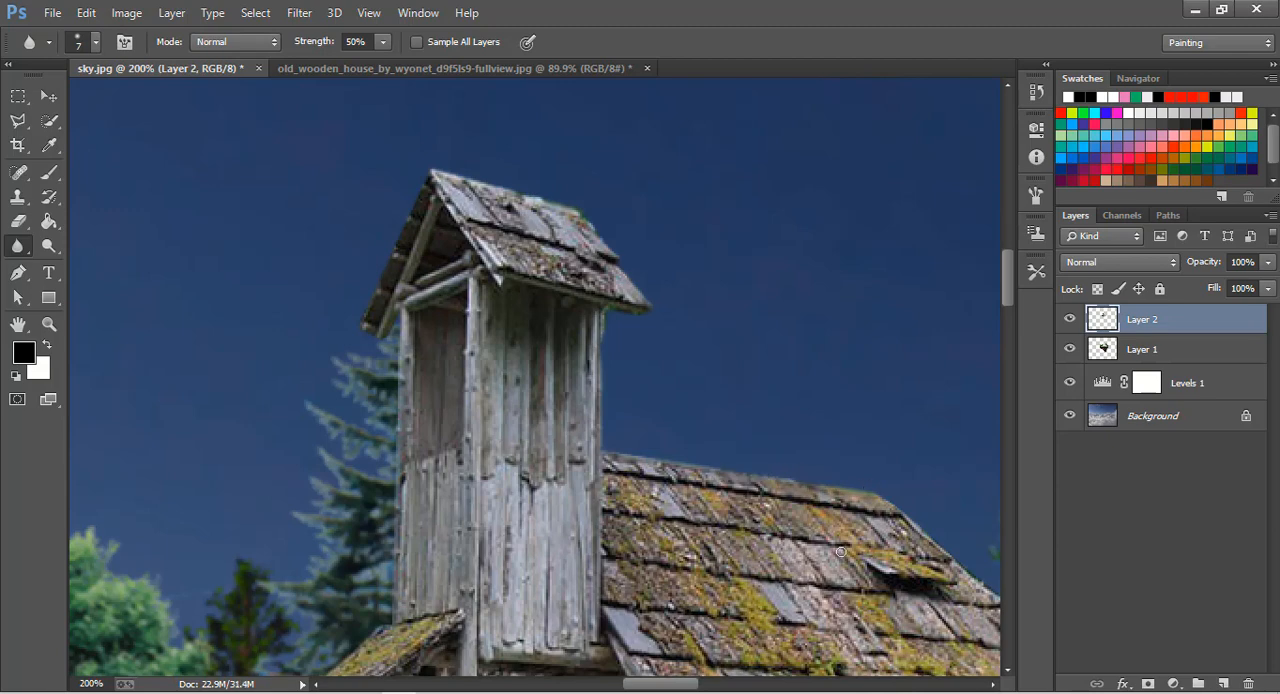
# Blur the main roof's ridge, sloping edge and eave, and the thin porch post below it.
pyautogui.moveTo(826, 484); pyautogui.dragTo(414, 269)
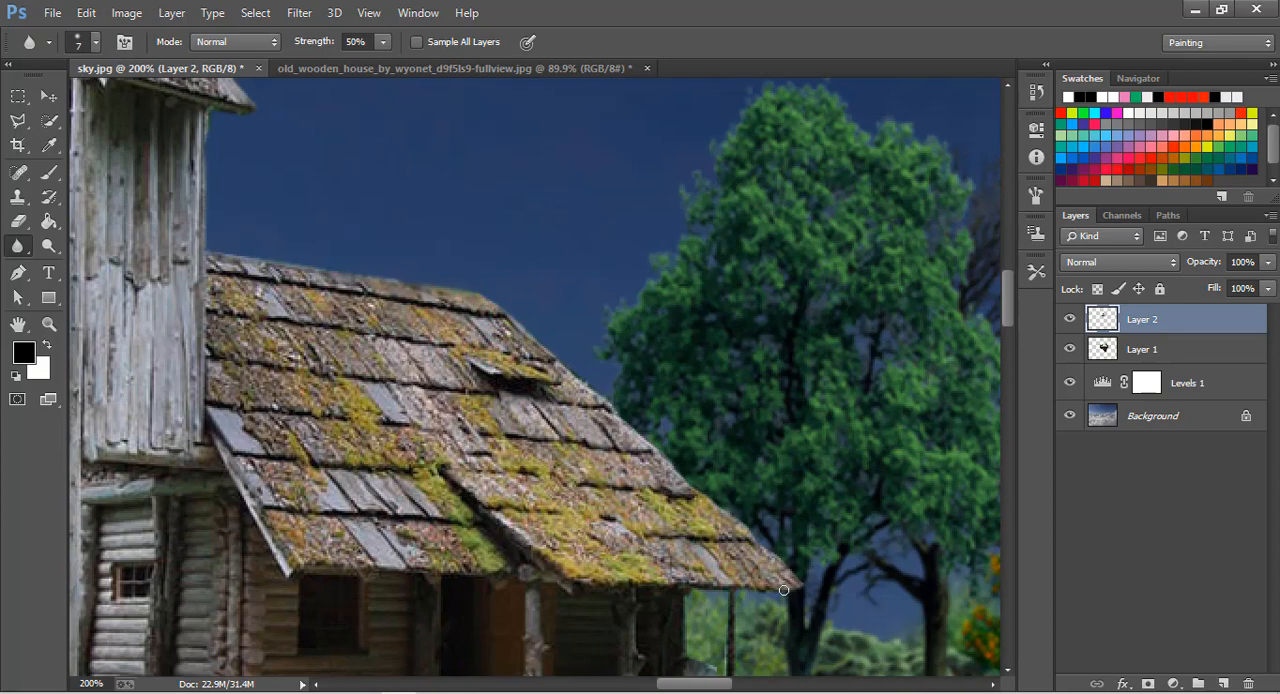
pyautogui.scroll(-5, 729, 592)
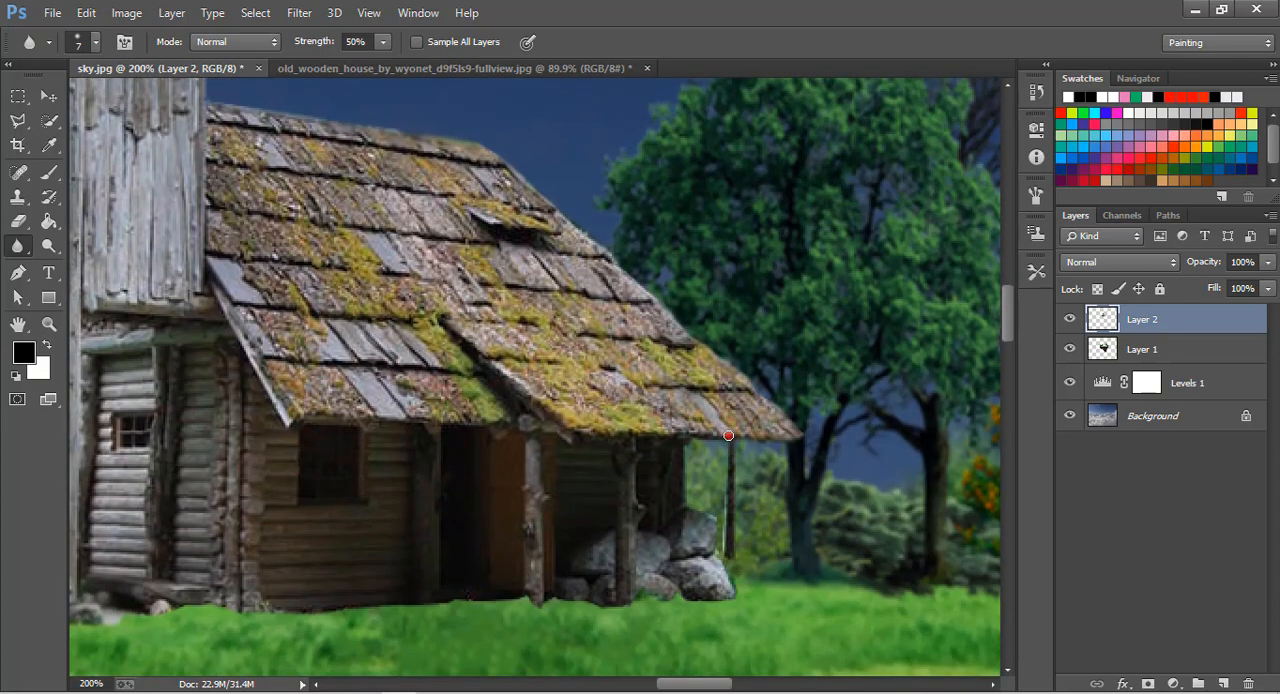
pyautogui.click(728, 436)
pyautogui.moveTo(733, 497); pyautogui.dragTo(733, 502)
# Lower the opacity of the house on Layer 2 to 93%.
pyautogui.click(47, 324)
pyautogui.click(540, 41)
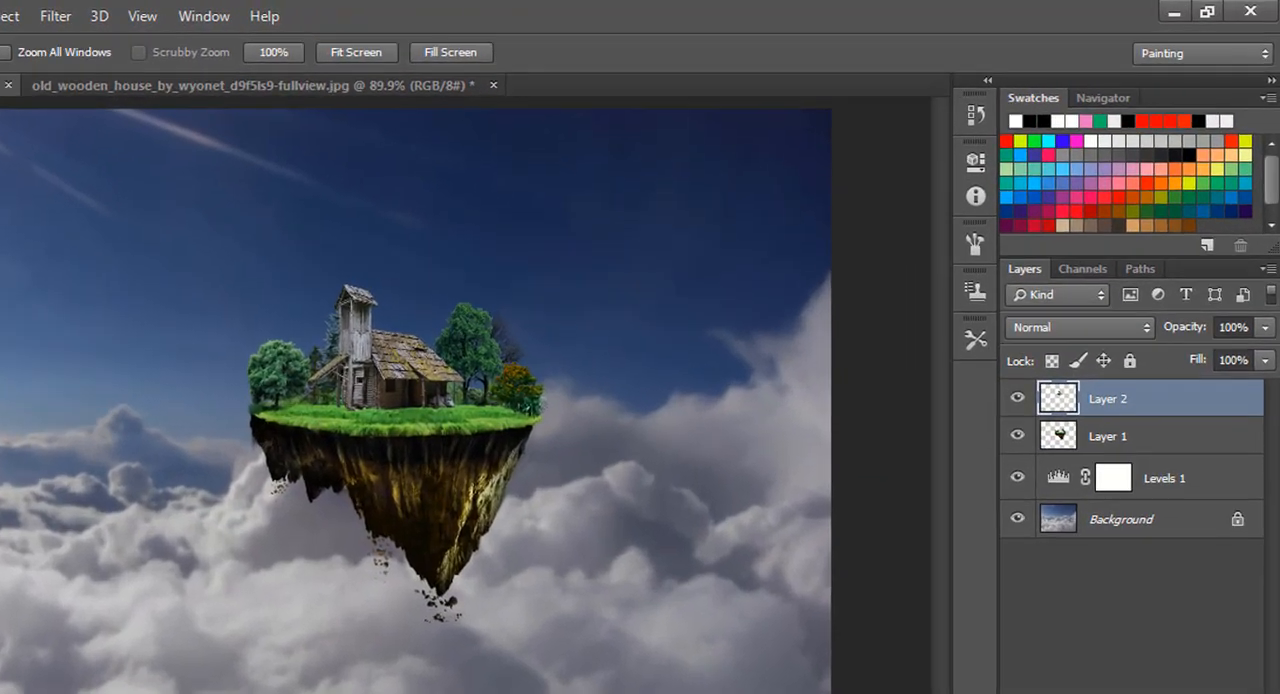
pyautogui.press('v')
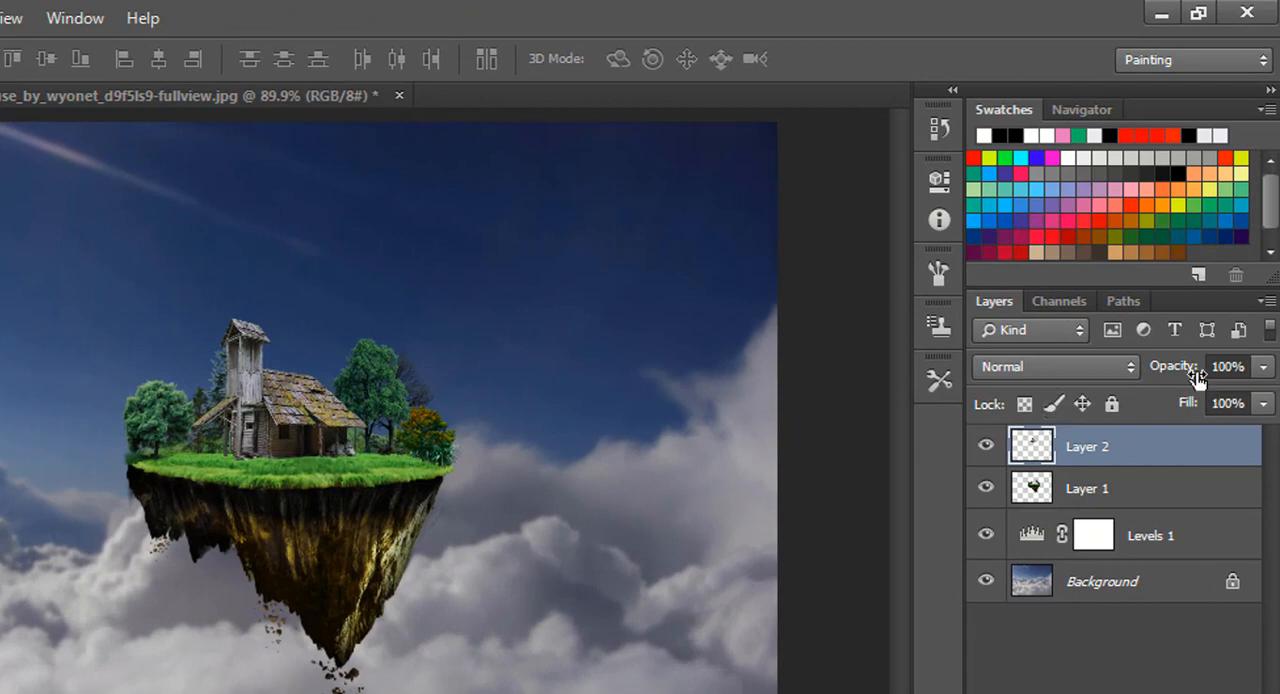
pyautogui.moveTo(1185, 368)
pyautogui.mouseDown()
pyautogui.moveTo(1160, 367)
pyautogui.moveTo(1177, 372)
pyautogui.mouseUp()
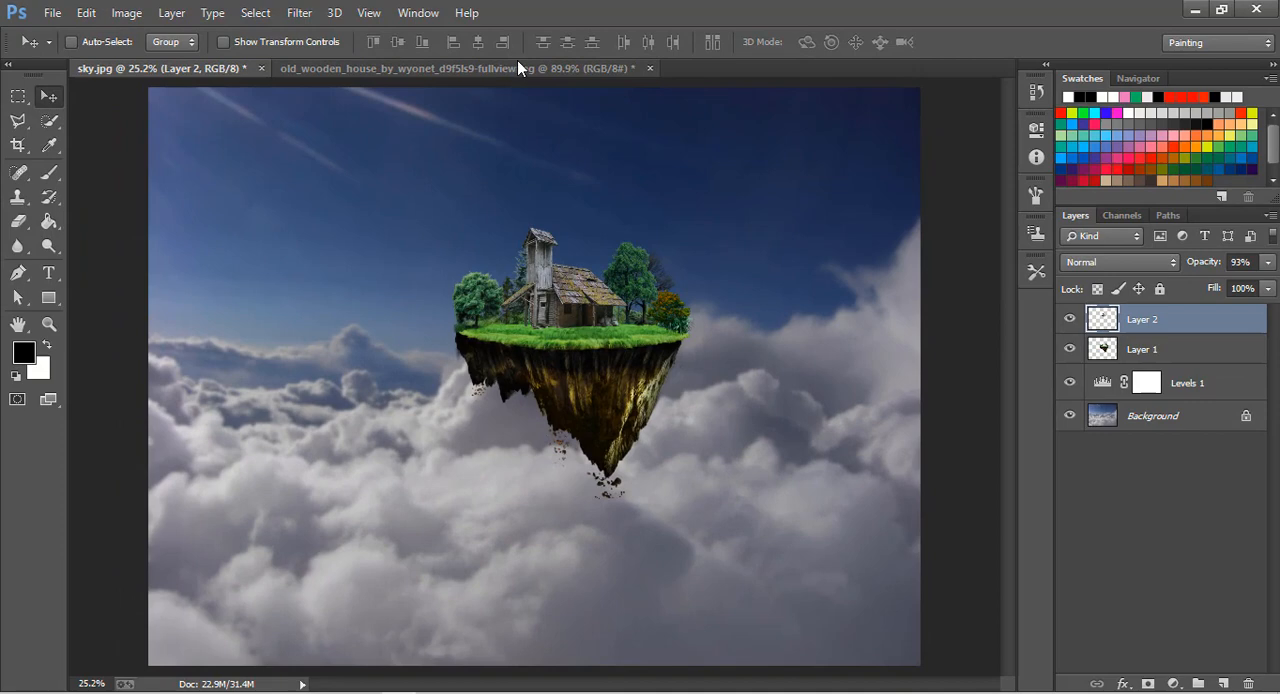
# Close the old wooden house source photo and return to sky.jpg.
pyautogui.click(218, 95)
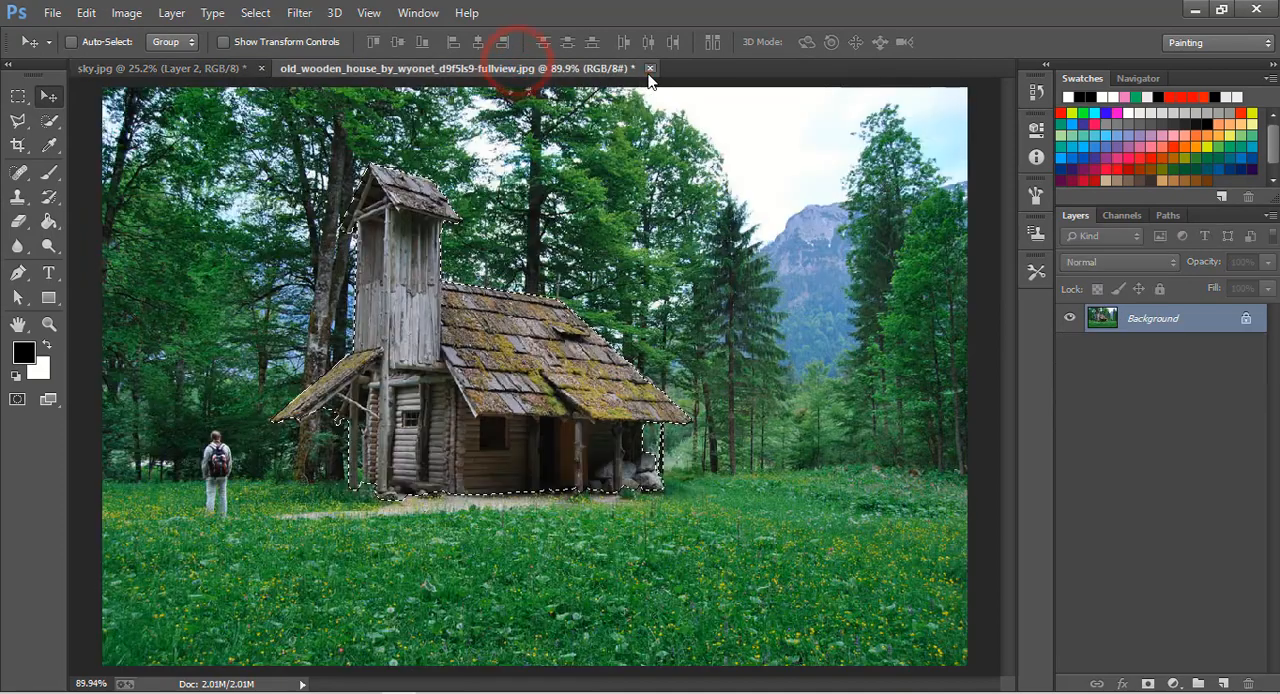
pyautogui.click(649, 69)
pyautogui.click(612, 288)
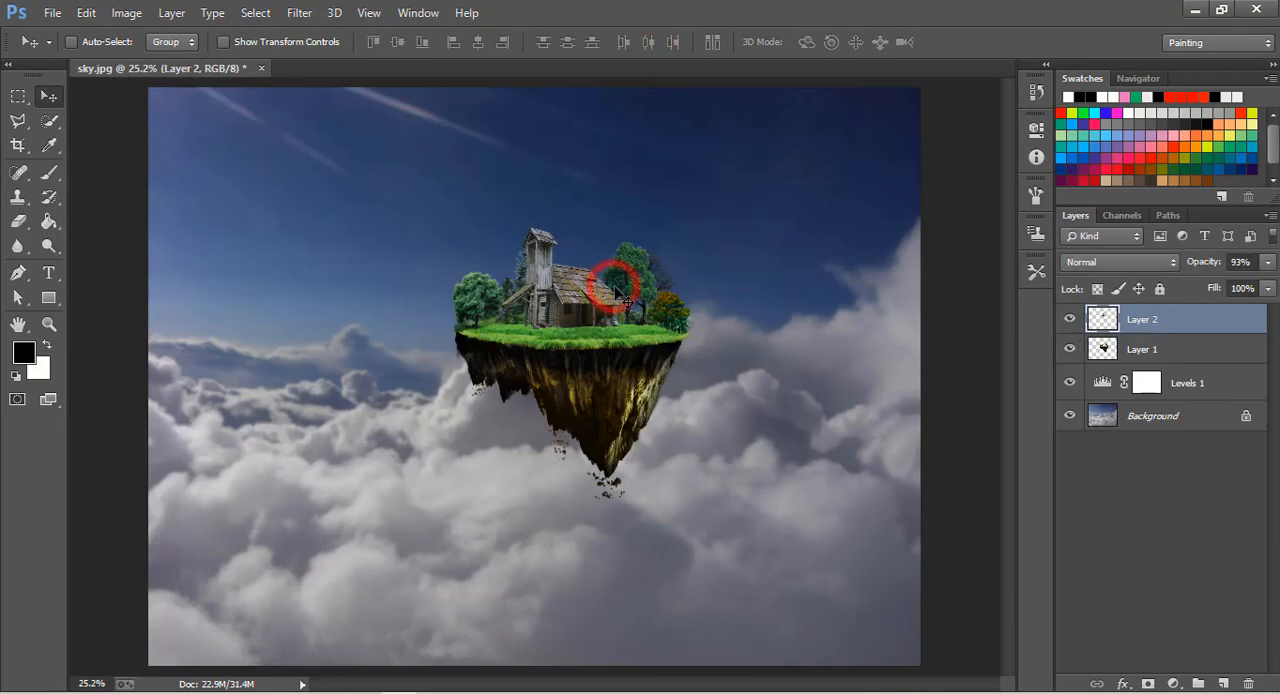
# Open grils.jpg from New folder (2) on the Desktop.
pyautogui.click(50, 14)
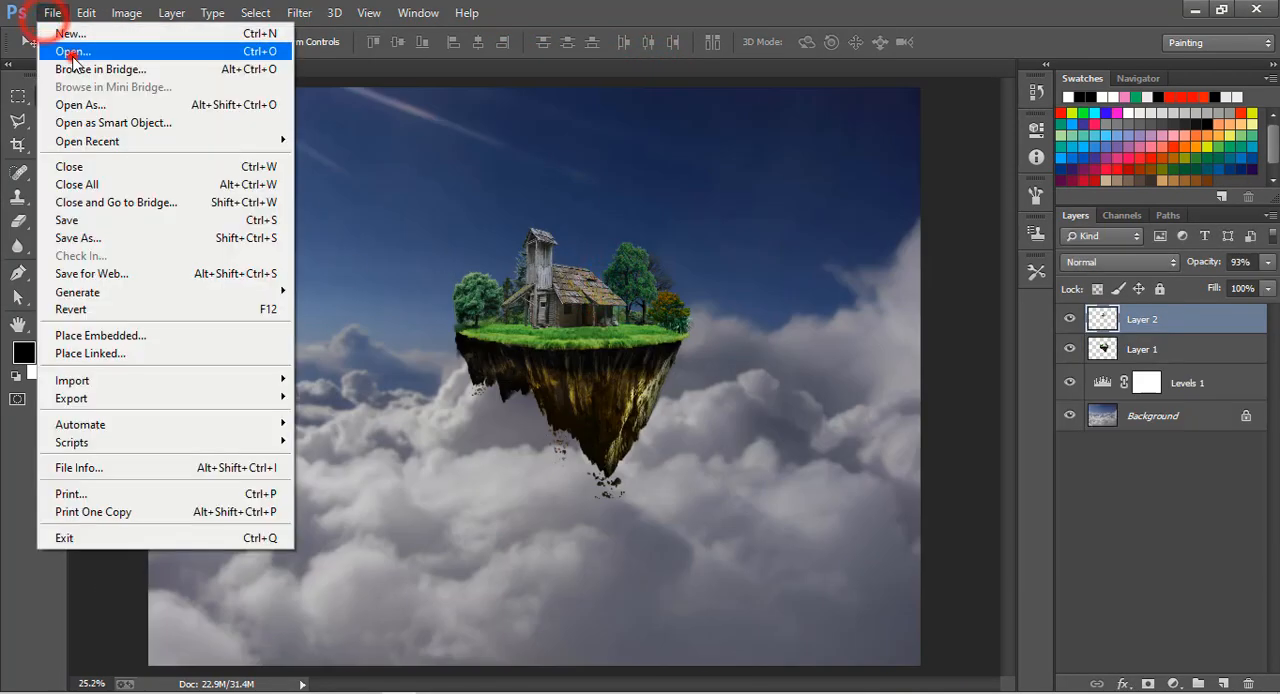
pyautogui.click(62, 52)
pyautogui.doubleClick(434, 162)
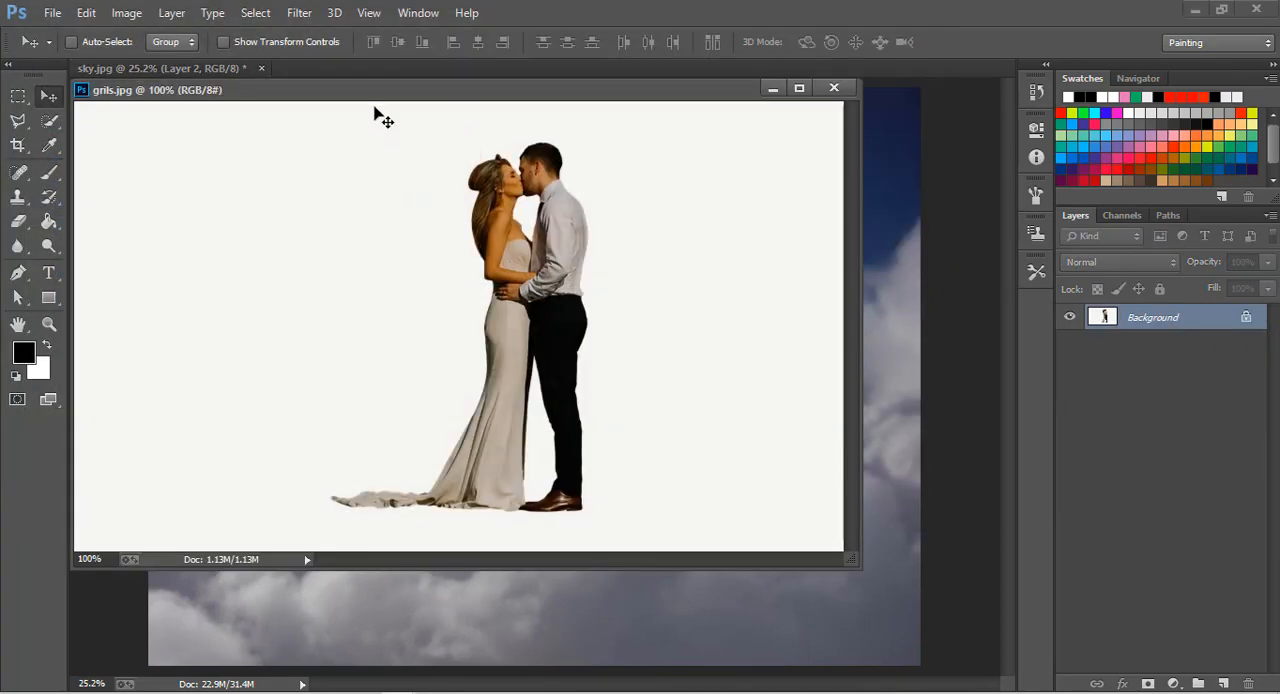
pyautogui.moveTo(371, 89); pyautogui.dragTo(428, 71)
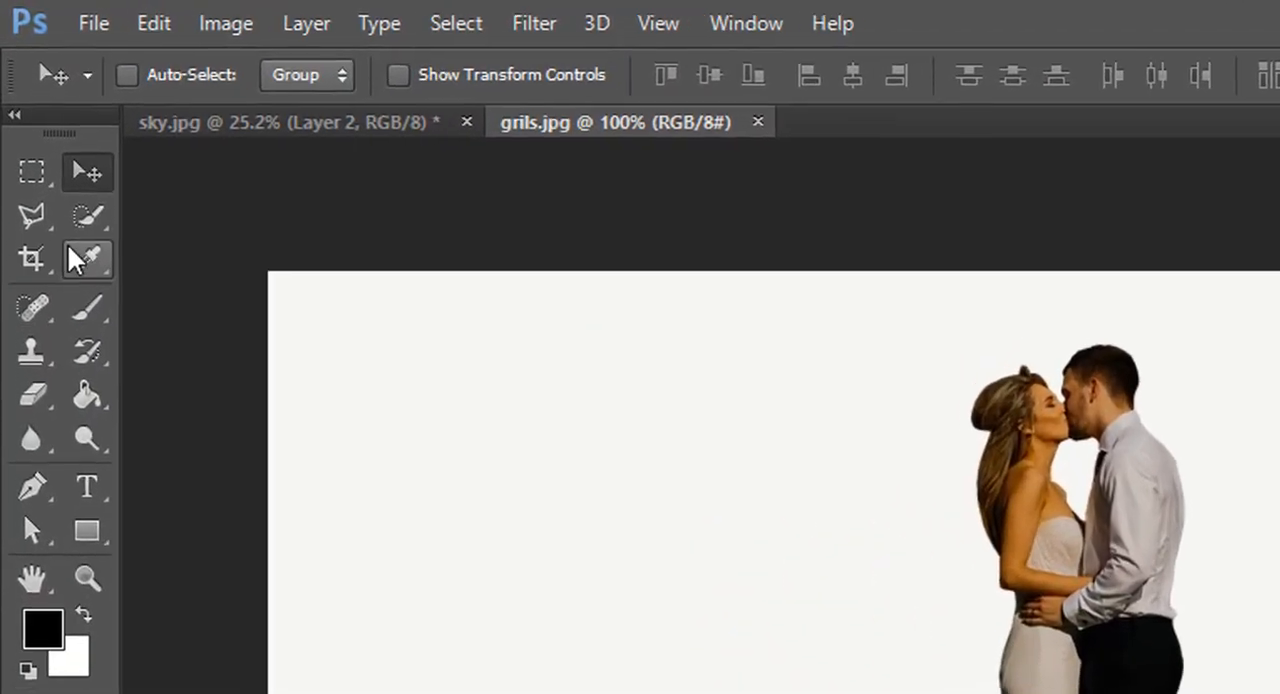
# Select the woman and the main part of her dress with the Quick Selection tool.
pyautogui.click(49, 120)
pyautogui.click(149, 212)
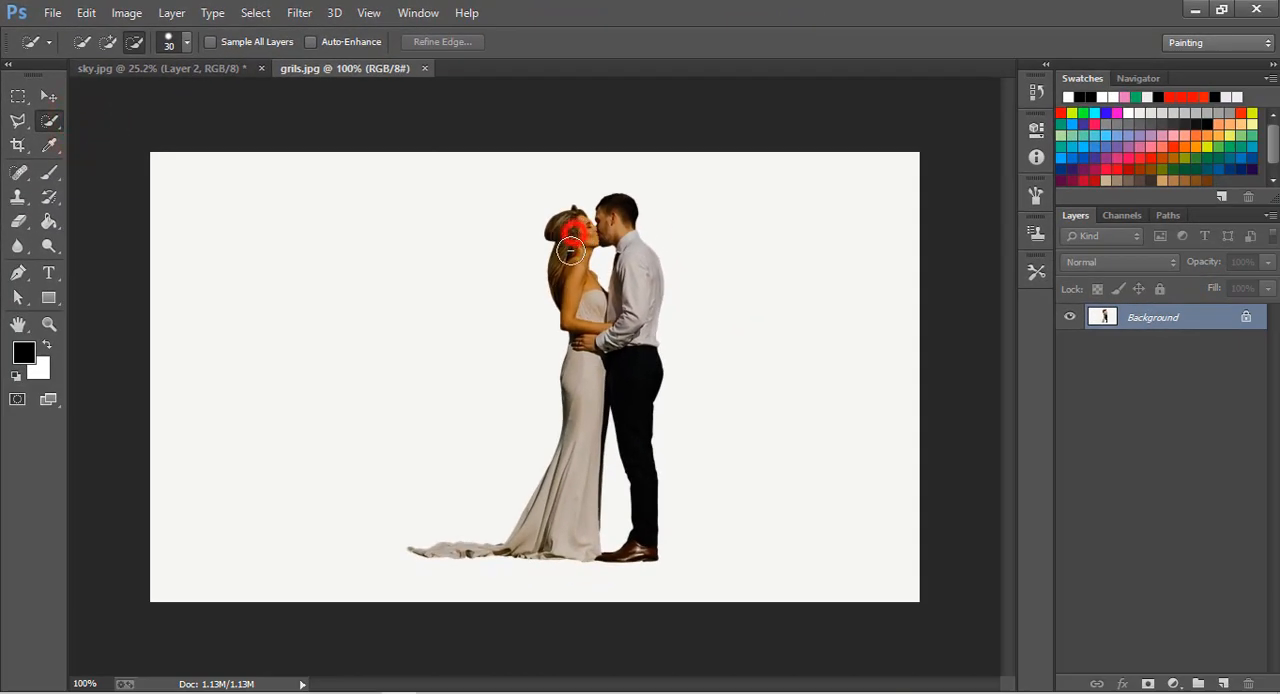
pyautogui.moveTo(571, 250); pyautogui.dragTo(585, 377)
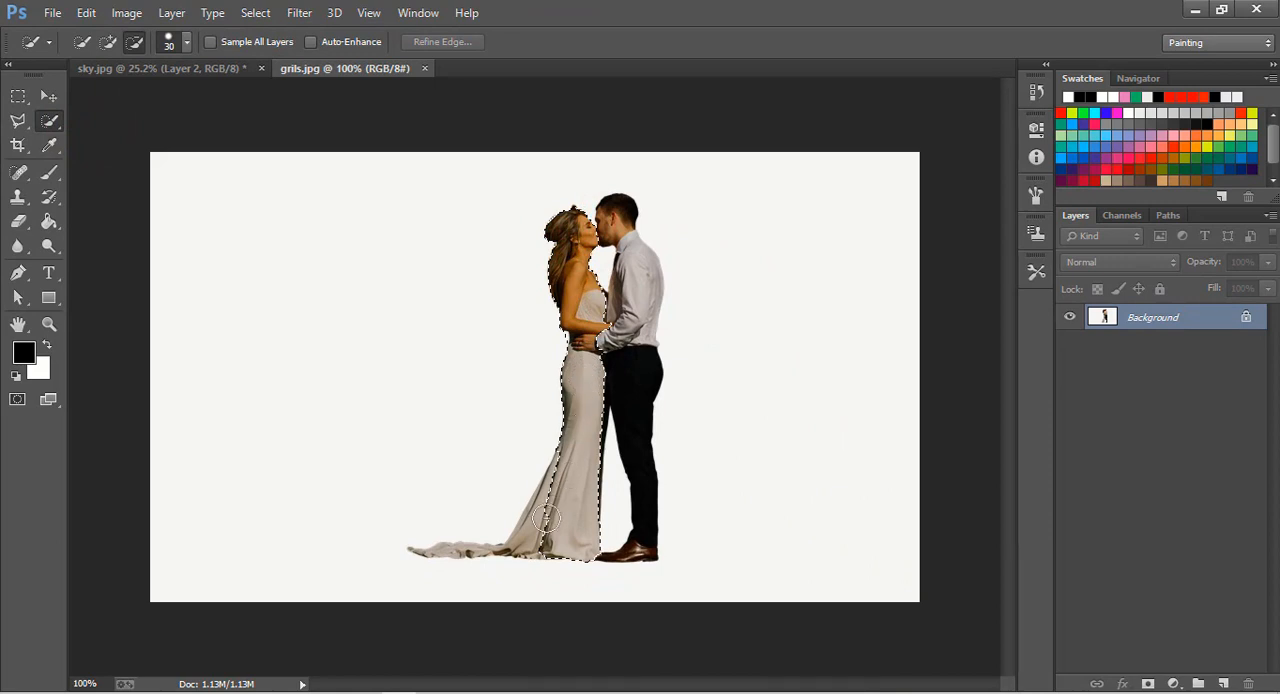
pyautogui.moveTo(546, 518); pyautogui.dragTo(507, 550)
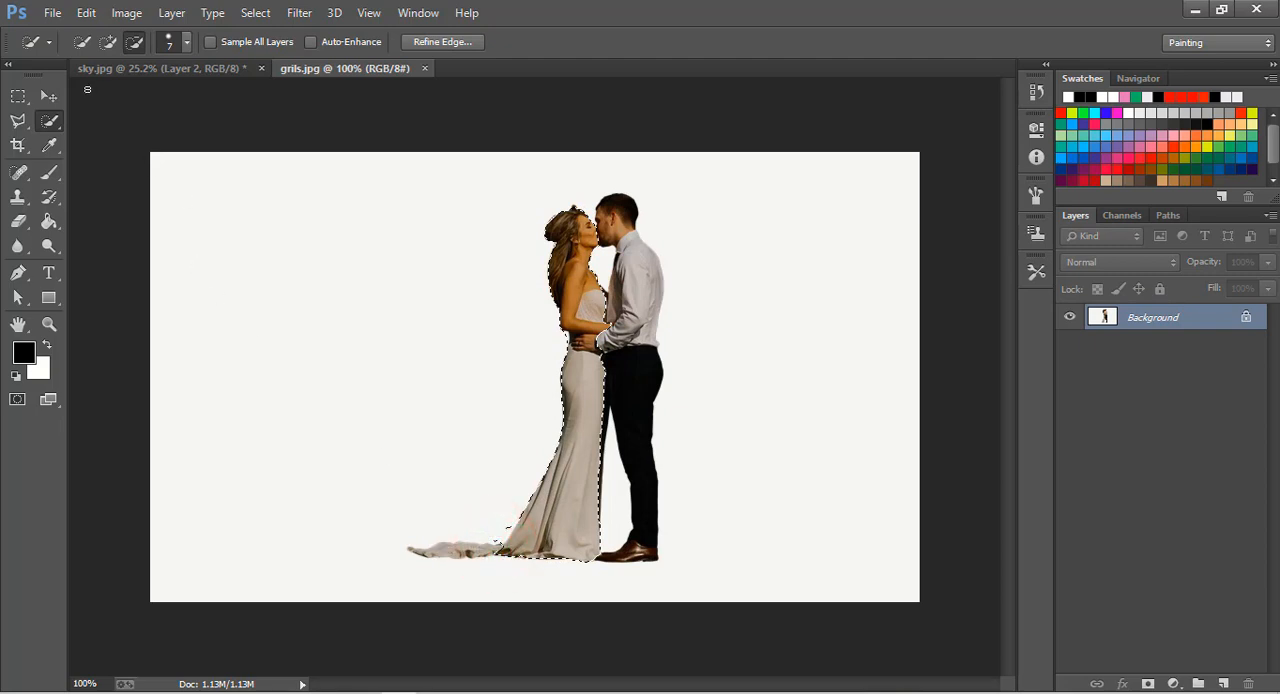
# Add the dress train and the whole man to the selection with a size 7 Quick Selection brush.
pyautogui.click(108, 41)
pyautogui.click(509, 552)
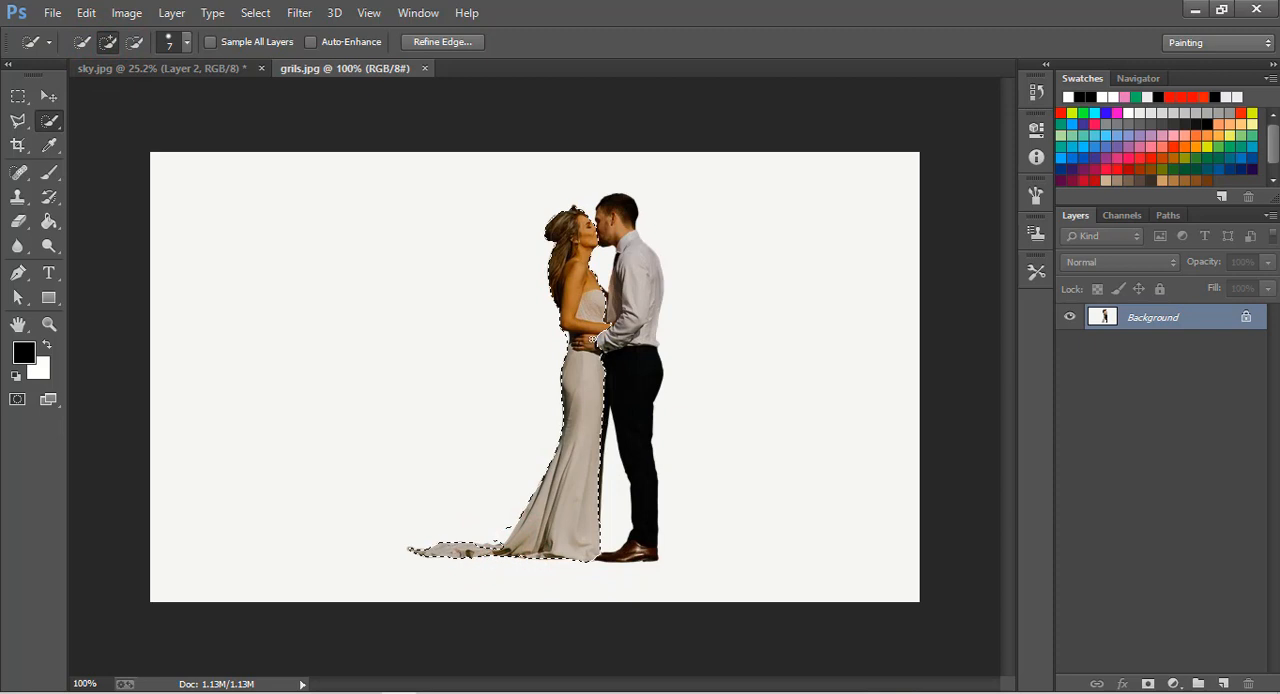
pyautogui.click(593, 340)
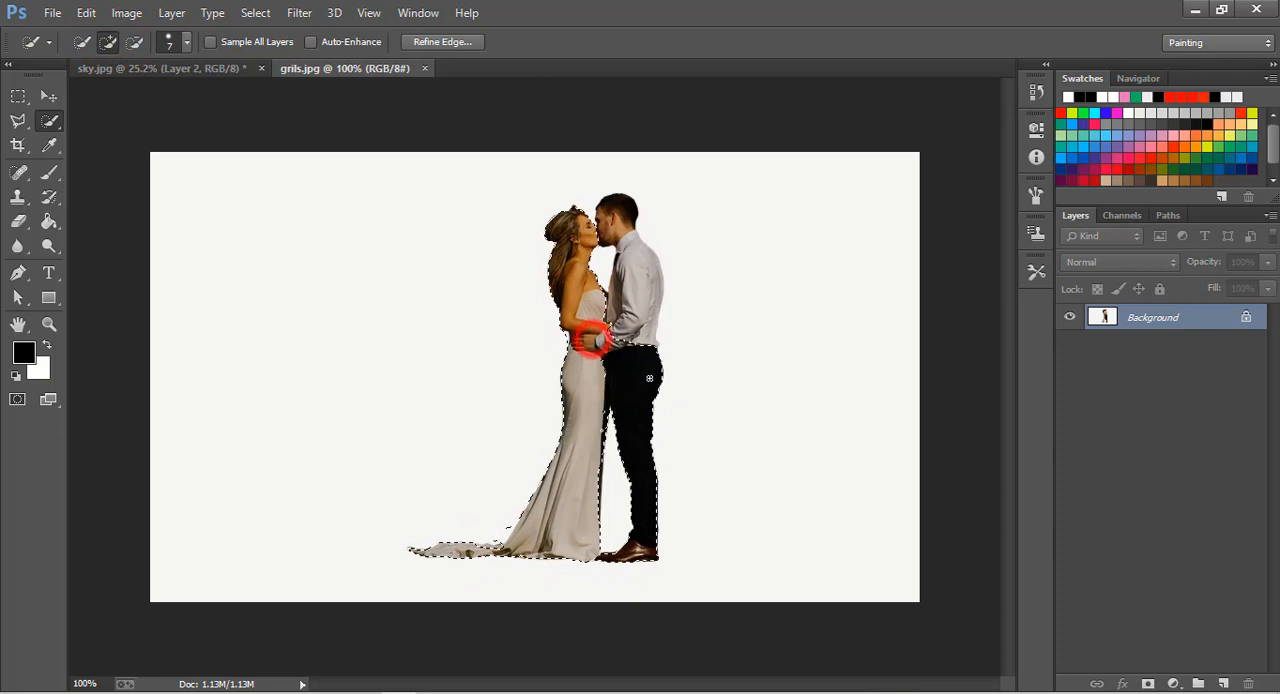
pyautogui.click(593, 422)
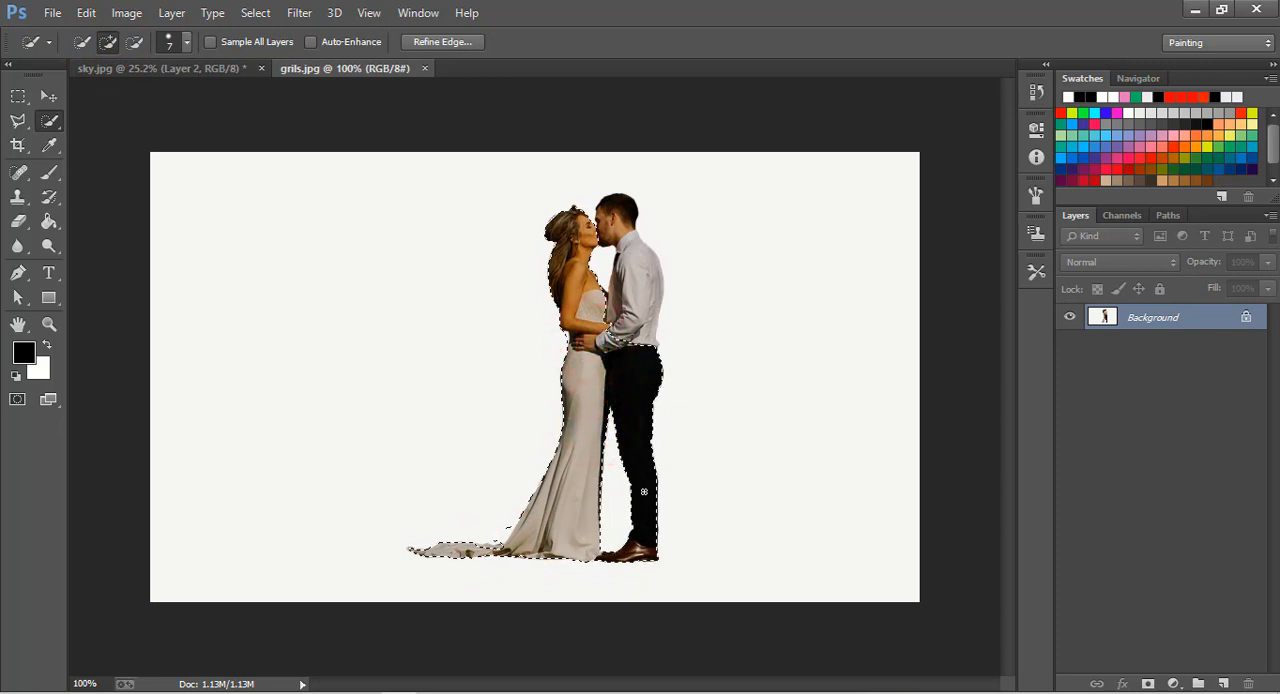
pyautogui.click(640, 345)
pyautogui.click(651, 371)
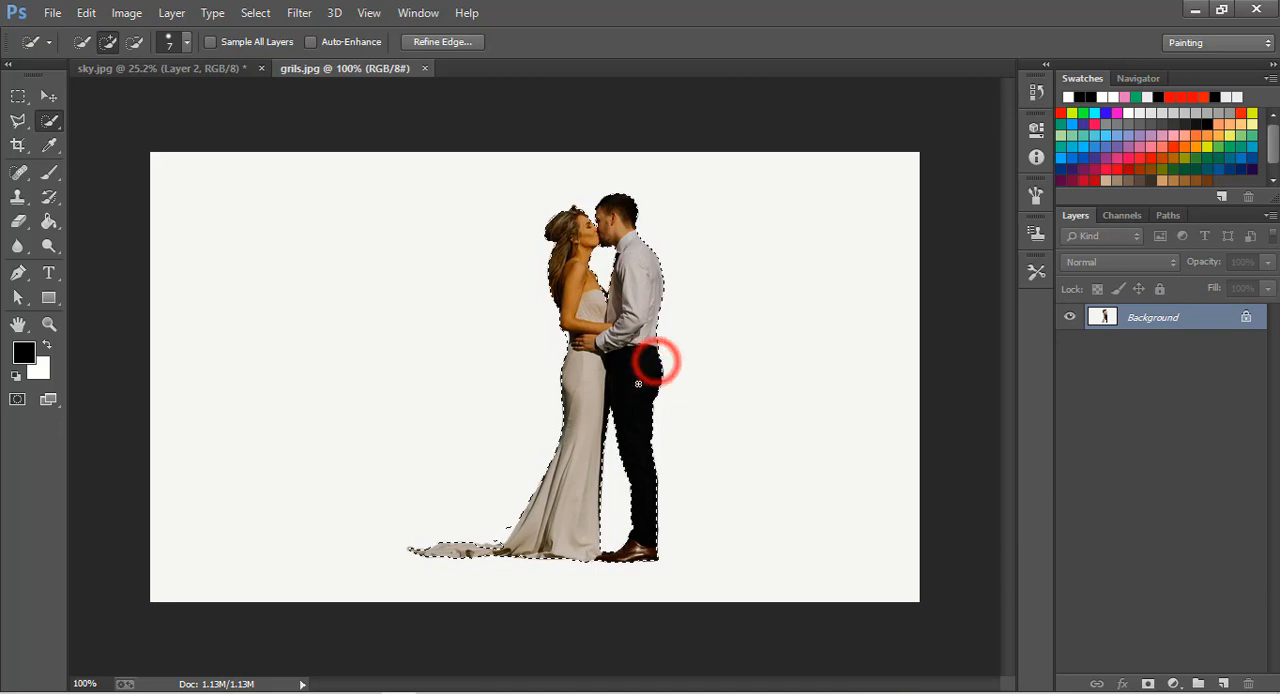
# Subtract the stray background area above the dress train from the selection, working at 300% zoom.
pyautogui.press('z')
pyautogui.click(491, 506)
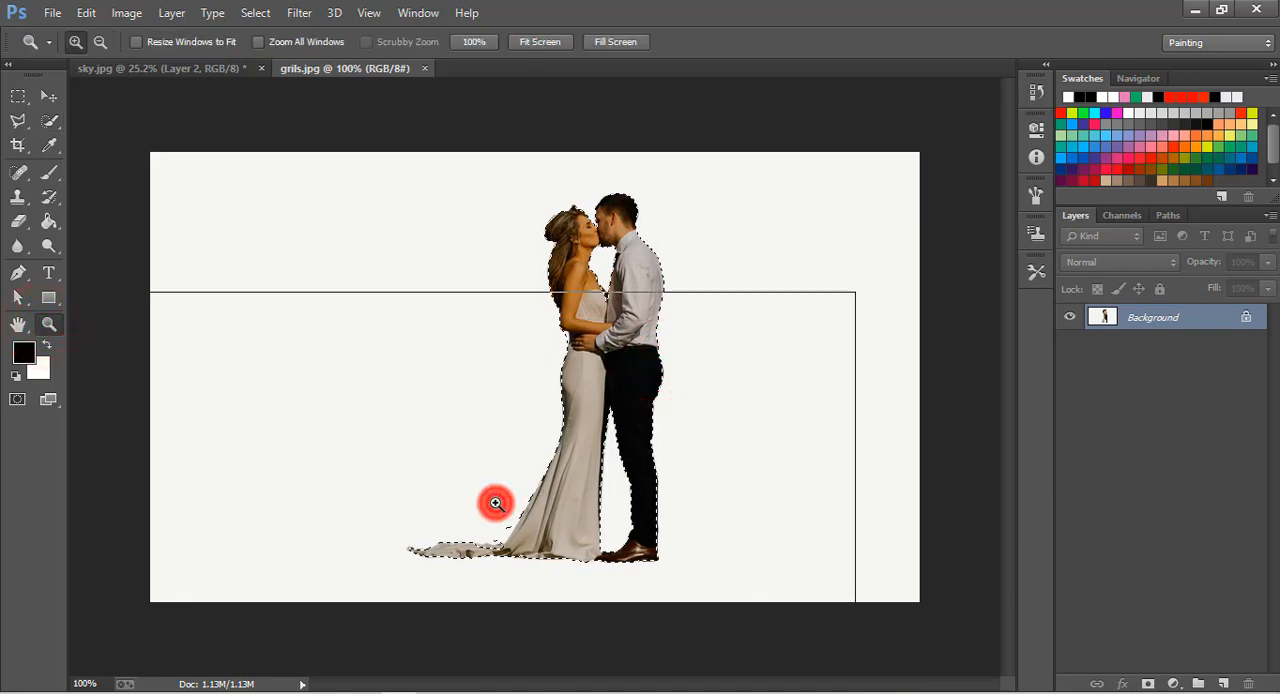
pyautogui.click(498, 502)
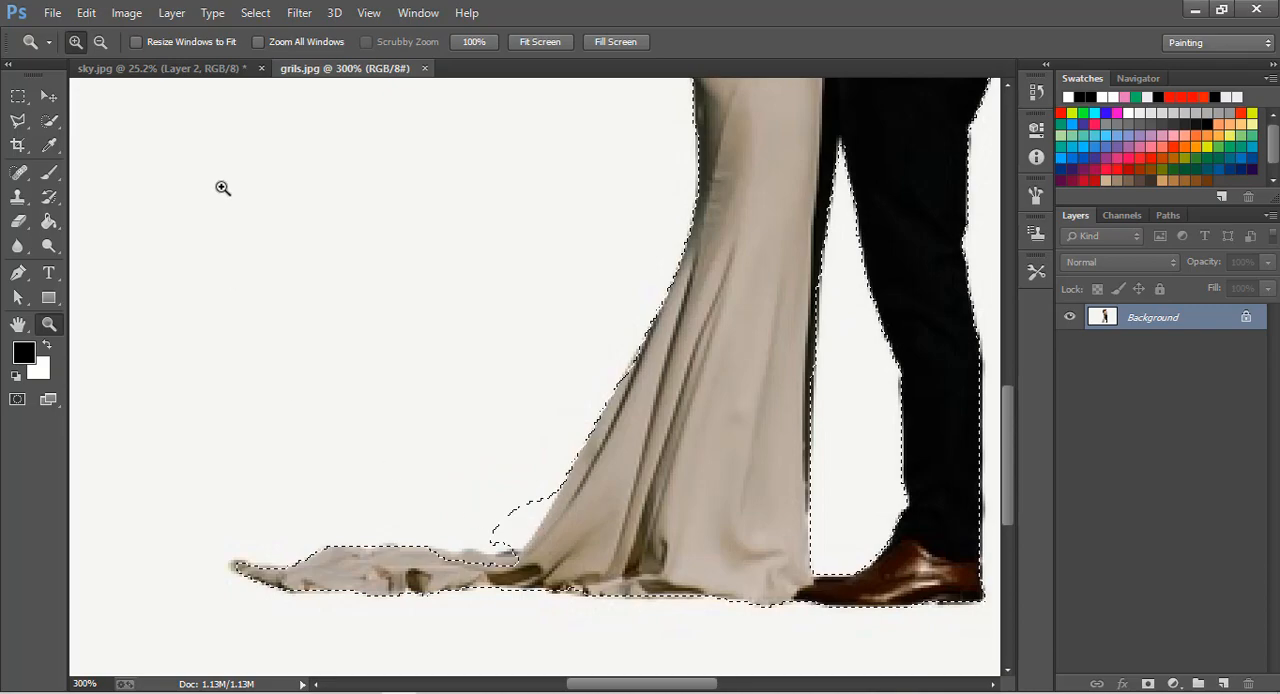
pyautogui.click(101, 42)
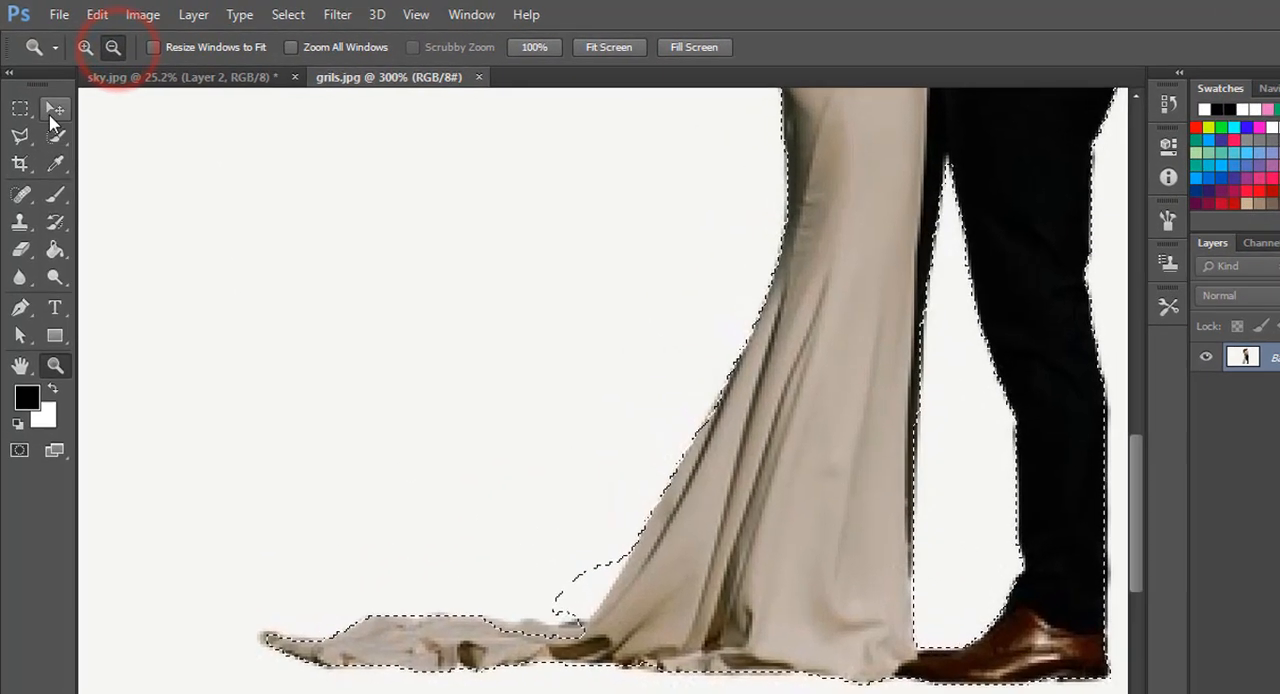
pyautogui.click(49, 121)
pyautogui.click(211, 66)
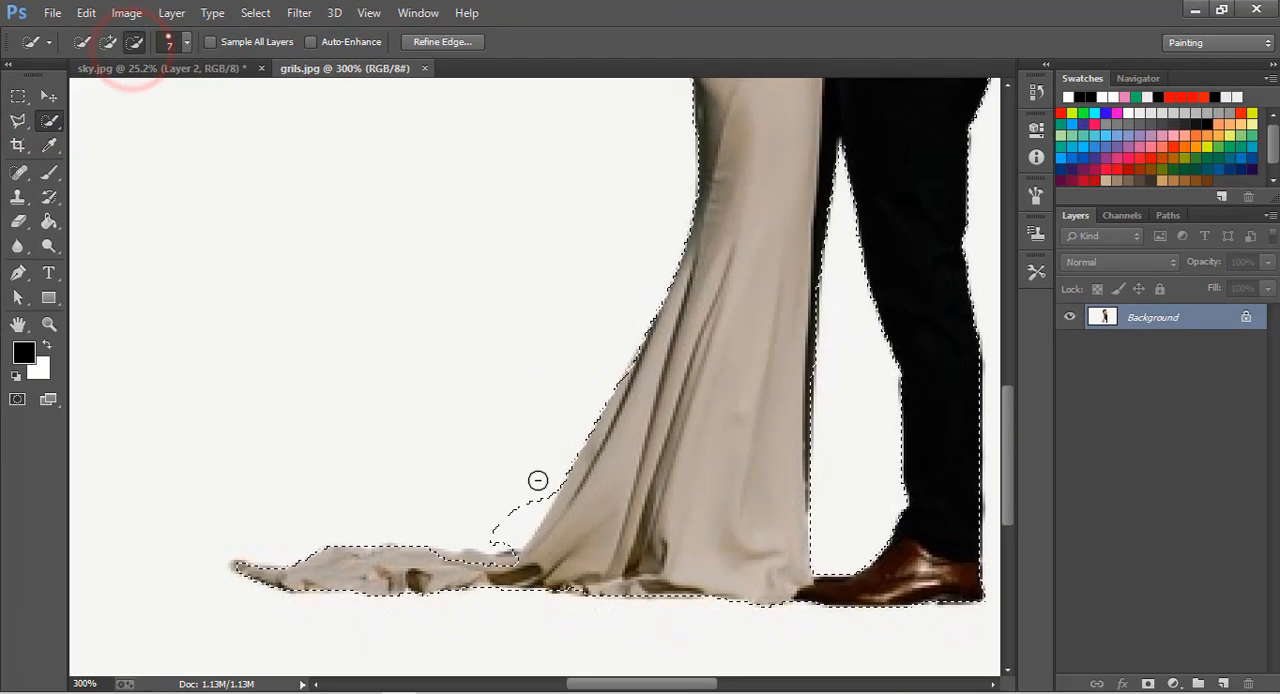
pyautogui.click(538, 498)
pyautogui.moveTo(536, 511); pyautogui.dragTo(510, 531)
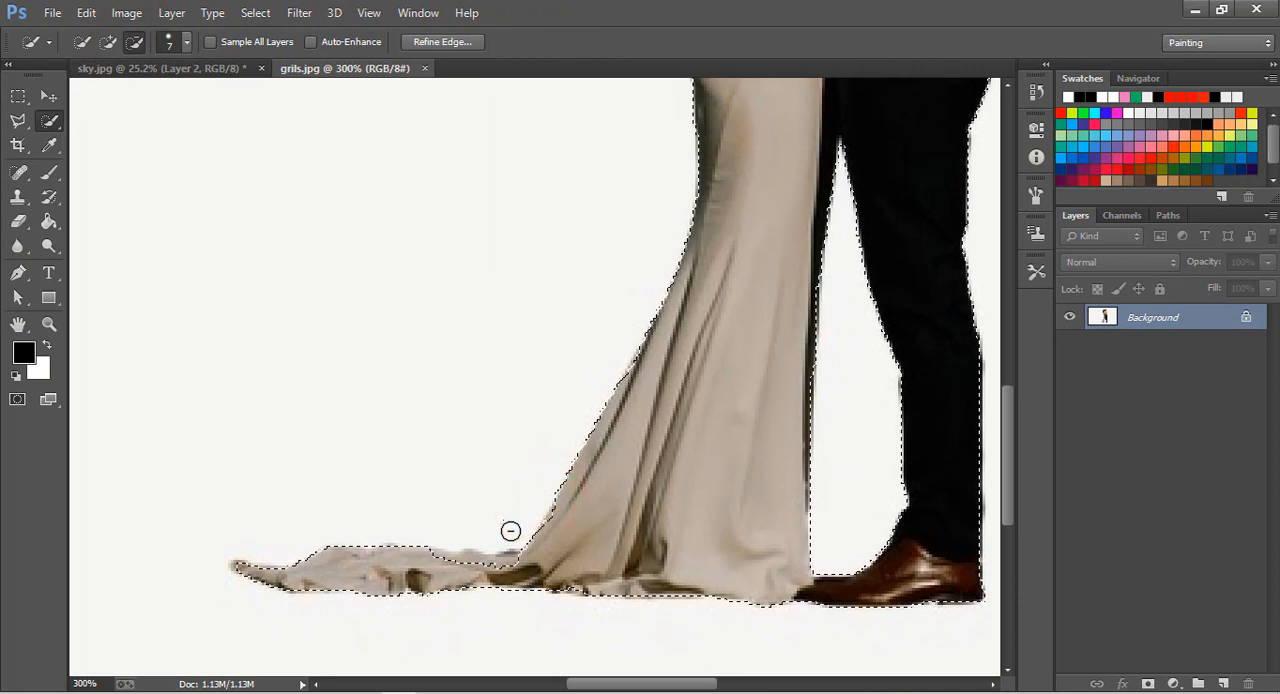
pyautogui.click(529, 563)
# Add the missed upper edge of the dress train to the selection.
pyautogui.click(108, 41)
pyautogui.click(555, 530)
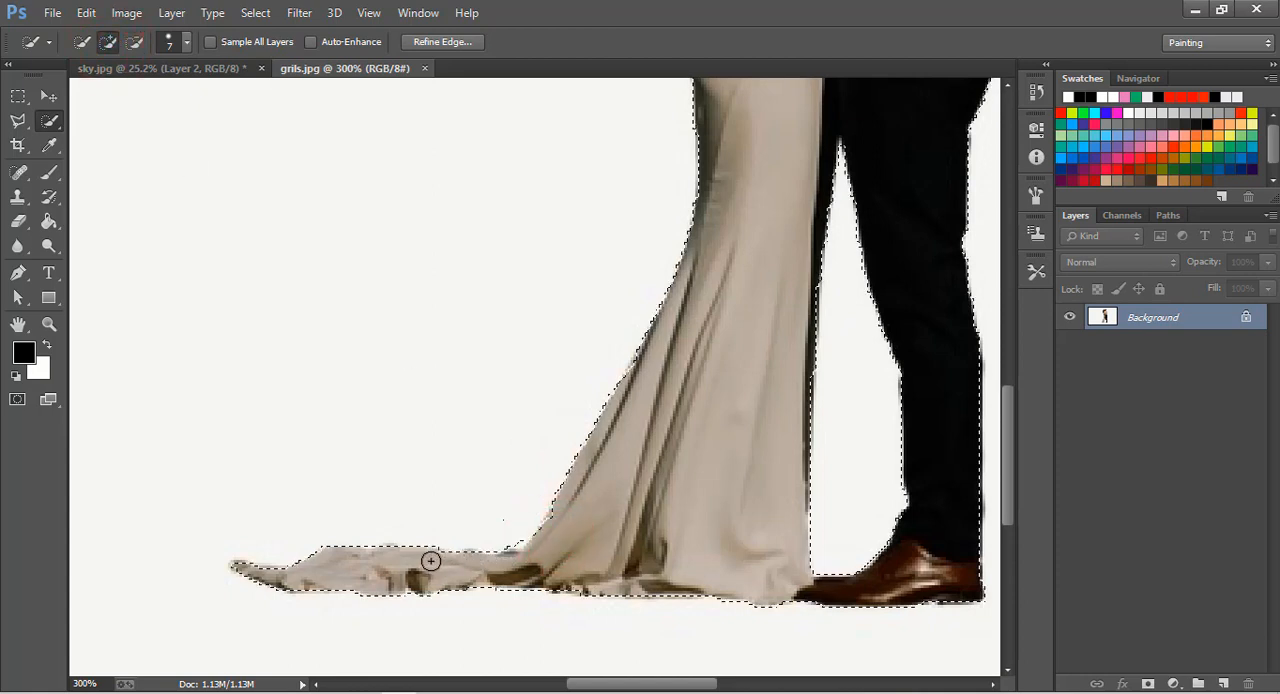
pyautogui.scroll(-1, 497, 553)
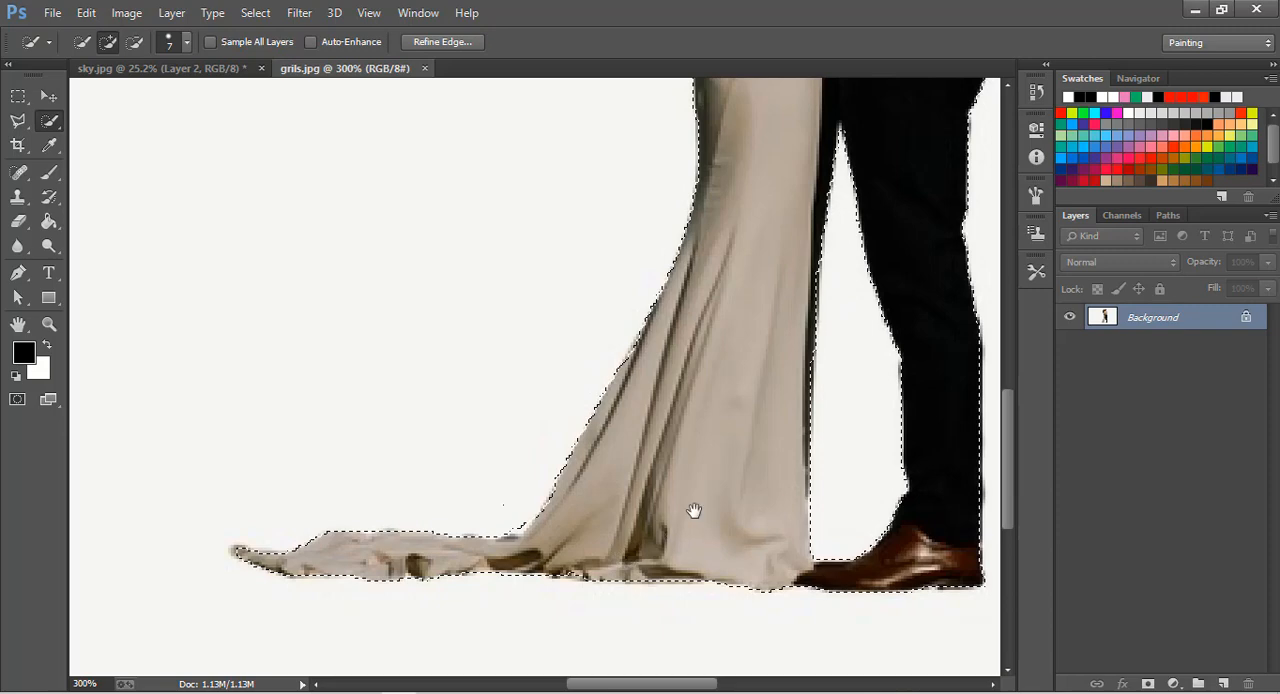
# Copy the selected couple to a new layer and hide the Background layer.
pyautogui.moveTo(714, 457); pyautogui.dragTo(491, 466)
pyautogui.moveTo(600, 195); pyautogui.dragTo(650, 552)
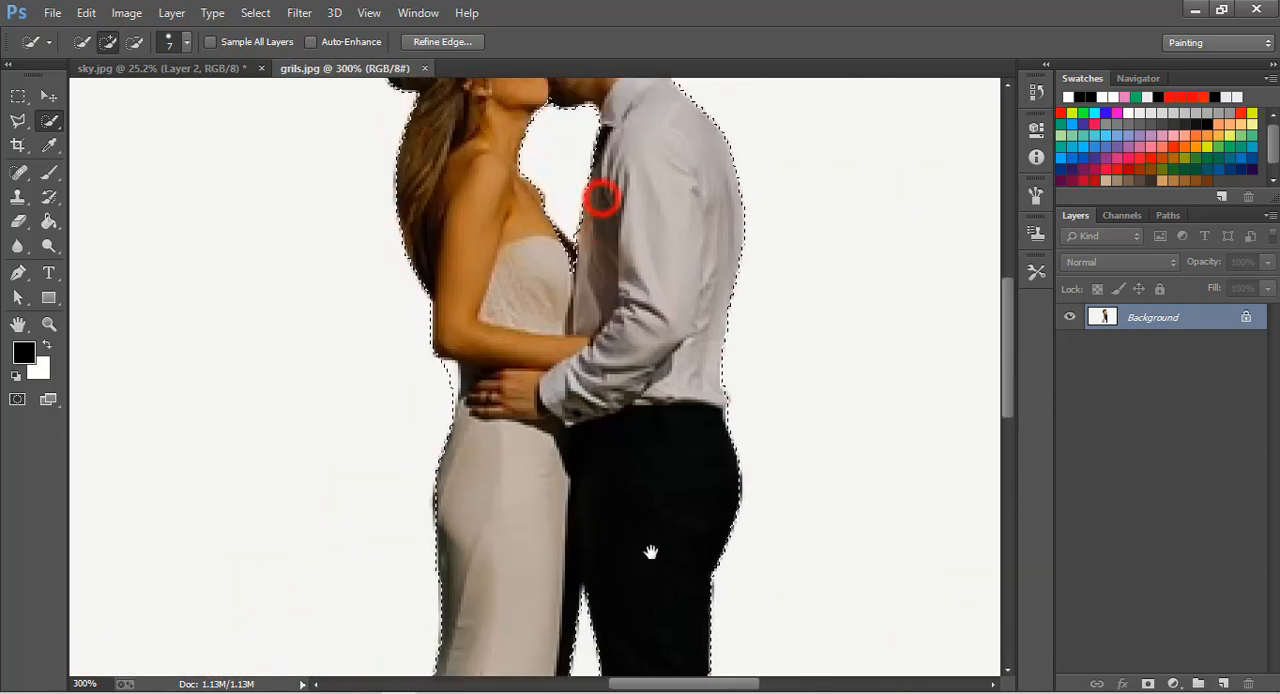
pyautogui.moveTo(660, 335); pyautogui.dragTo(666, 429)
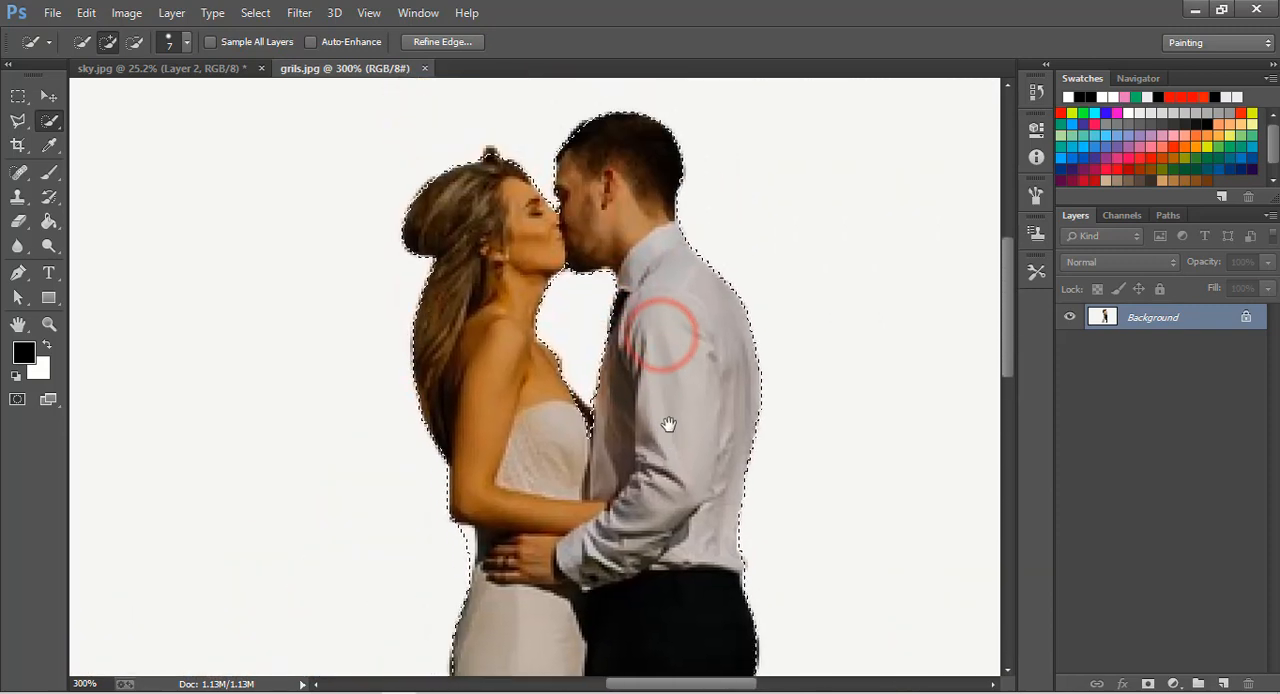
pyautogui.keyDown('alt'); pyautogui.click(623, 280); pyautogui.keyUp('alt')
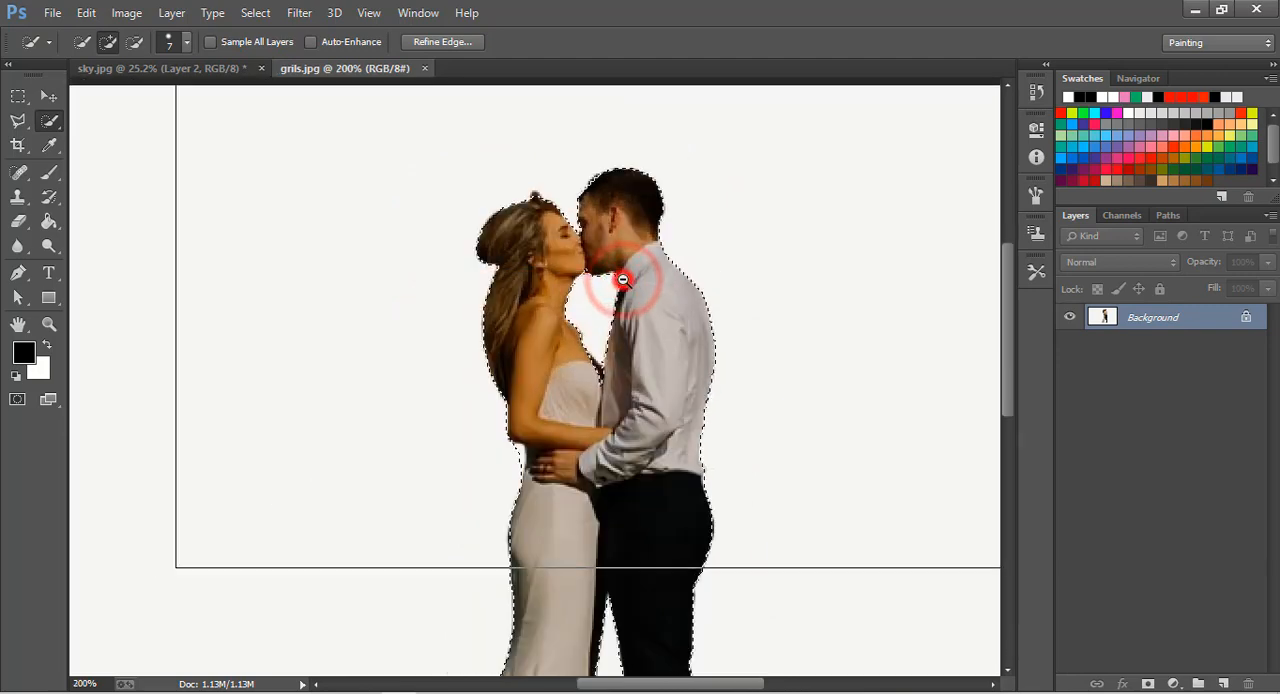
pyautogui.keyDown('alt'); pyautogui.click(628, 282); pyautogui.keyUp('alt')
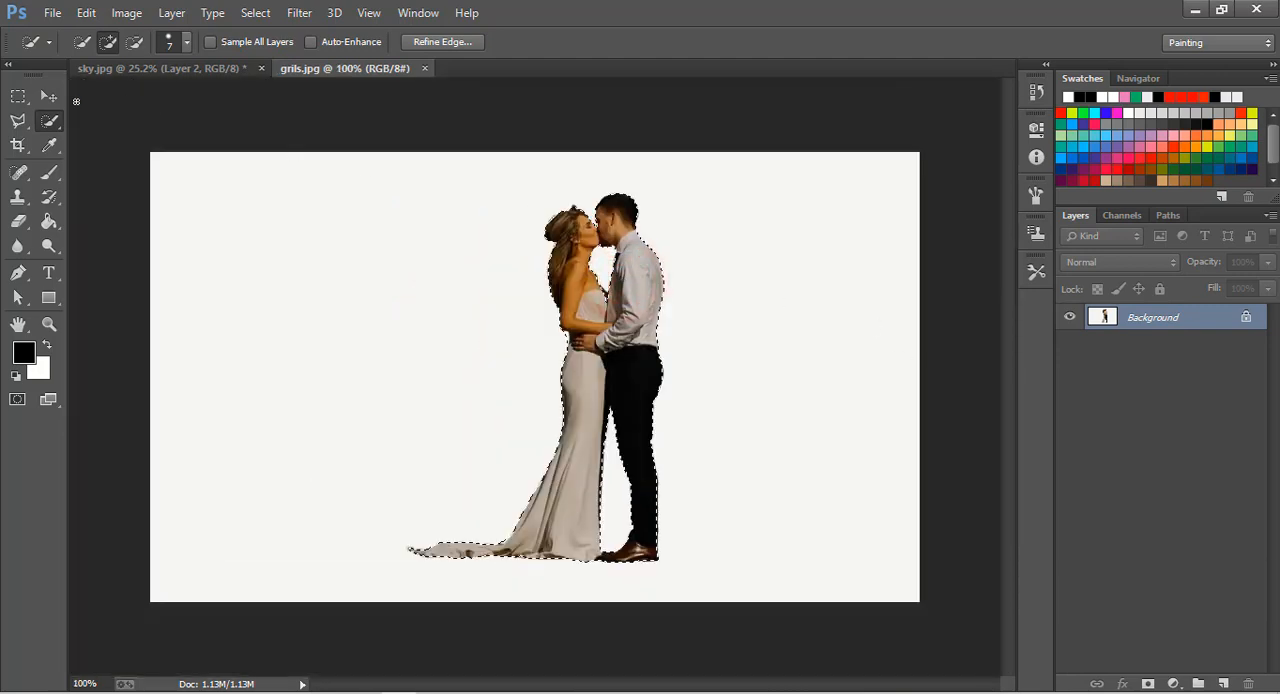
pyautogui.press('v')
pyautogui.hotkey('ctrl', 'j')
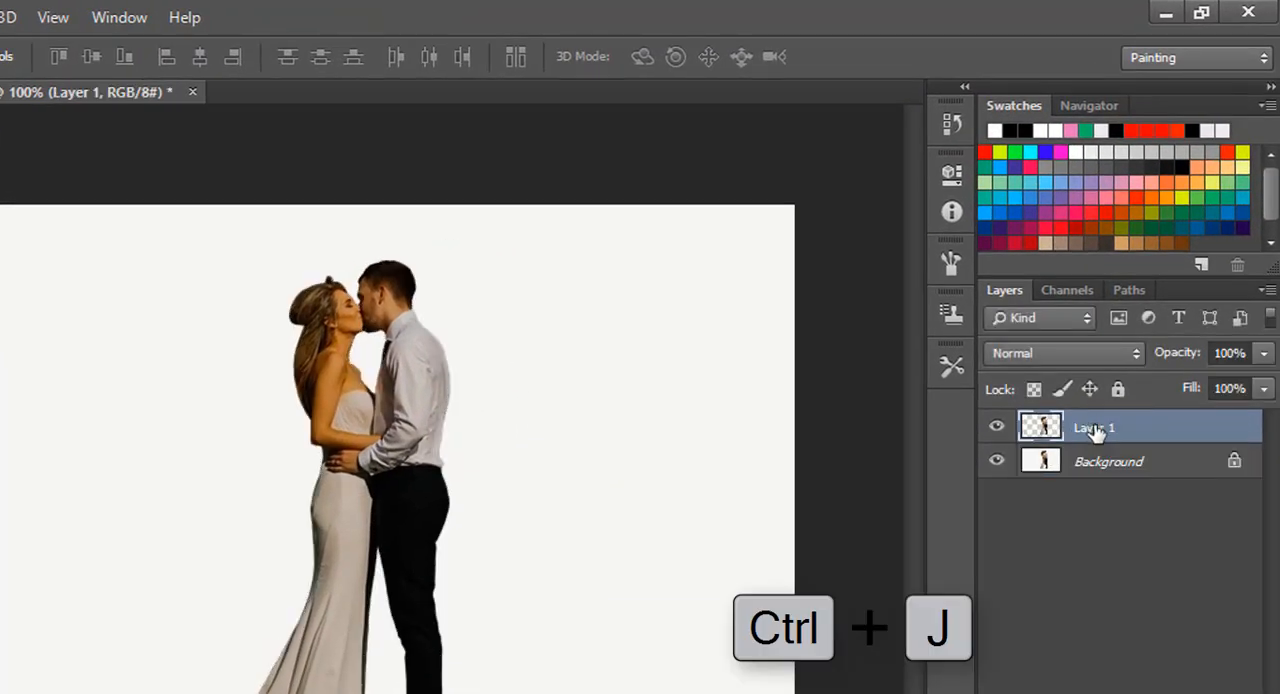
pyautogui.click(996, 462)
pyautogui.click(996, 462)
pyautogui.click(996, 462)
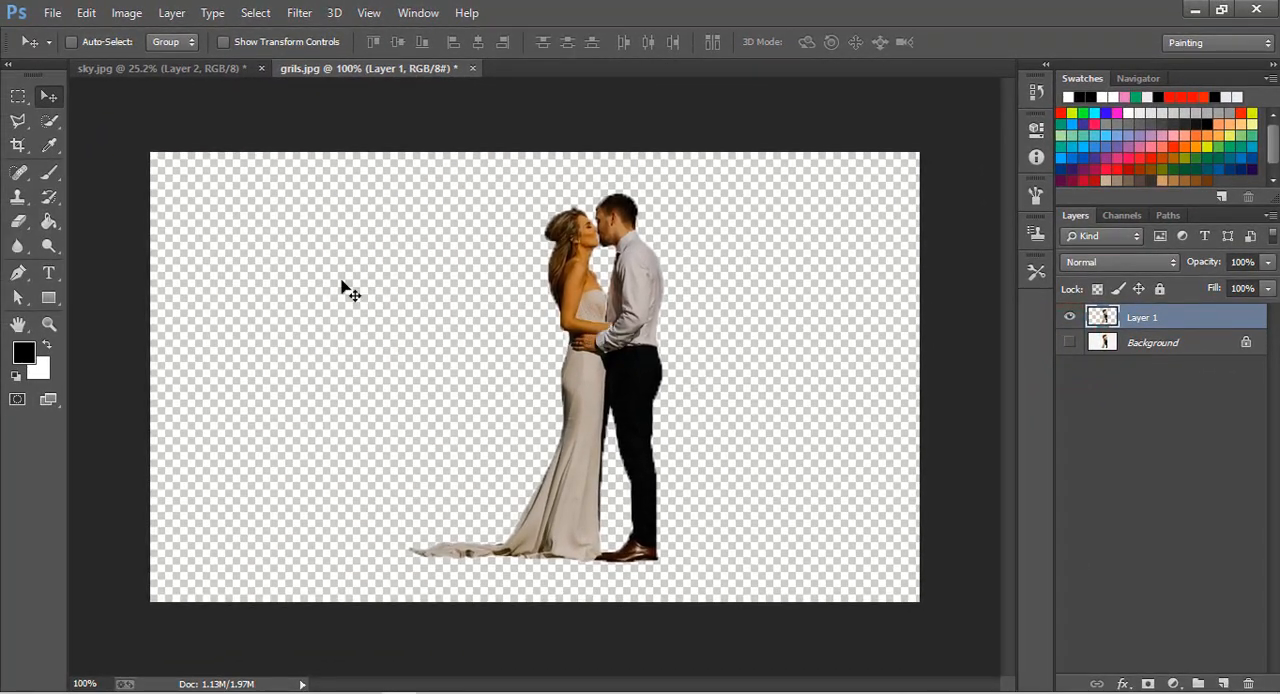
# Bring the cut-out couple into the sky.jpg composite, in front of the house on the floating island.
pyautogui.moveTo(628, 289); pyautogui.dragTo(566, 318)
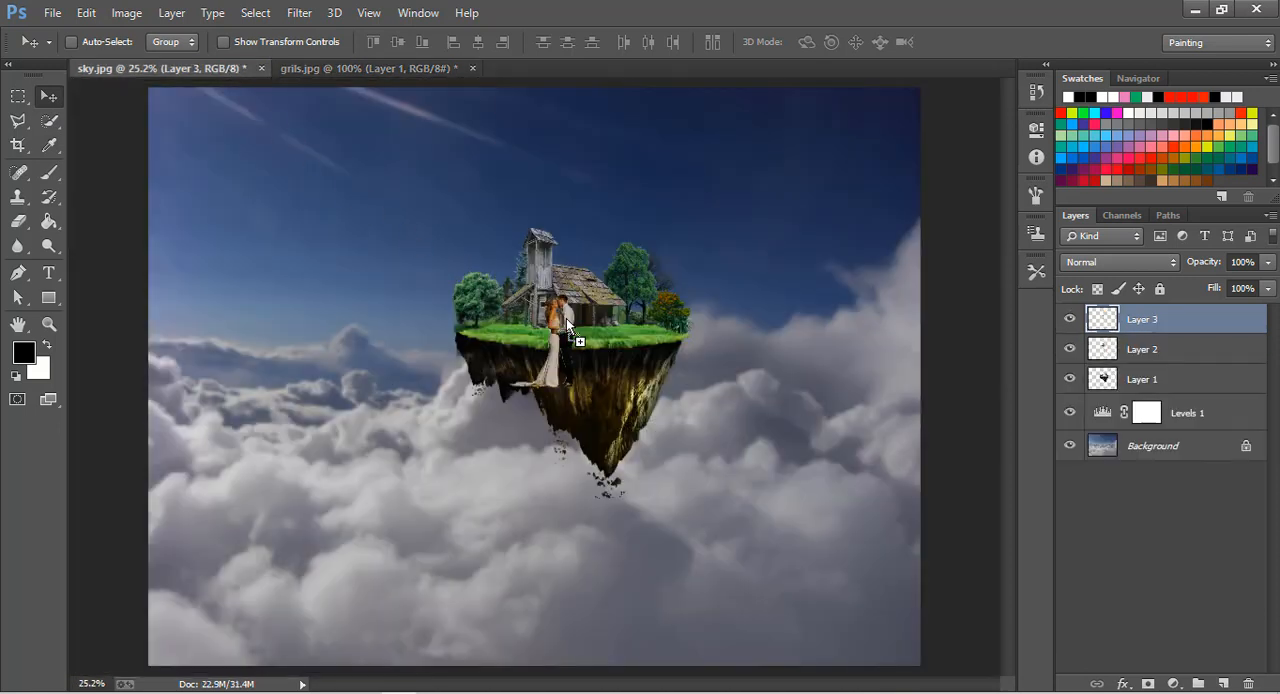
pyautogui.click(50, 324)
pyautogui.click(591, 380)
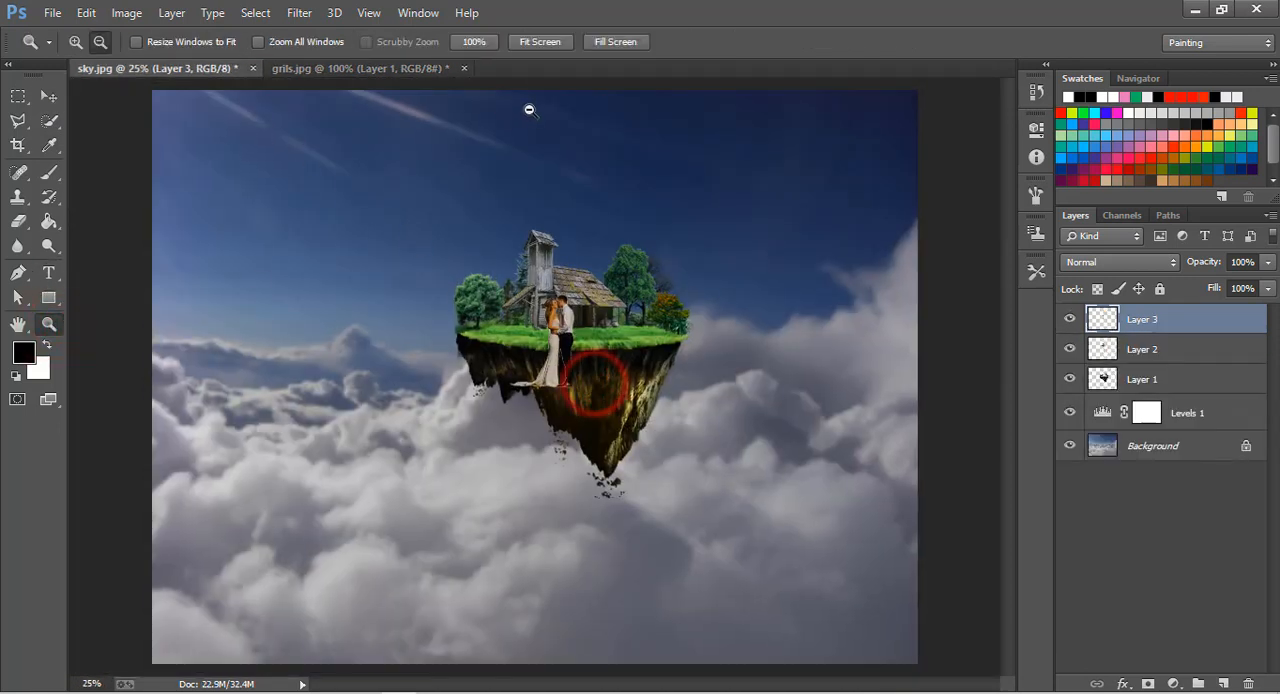
pyautogui.click(527, 44)
pyautogui.click(75, 42)
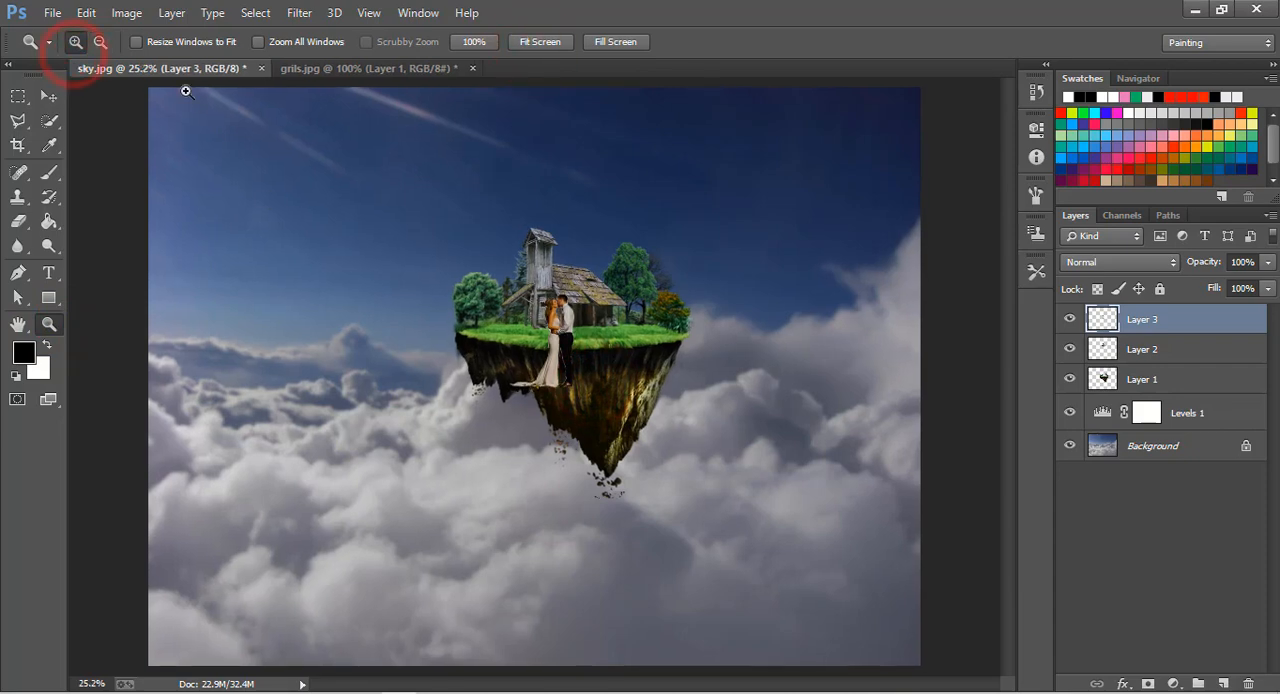
# Shift the couple up and to the right so they stand farther over the island's grass.
pyautogui.click(610, 355)
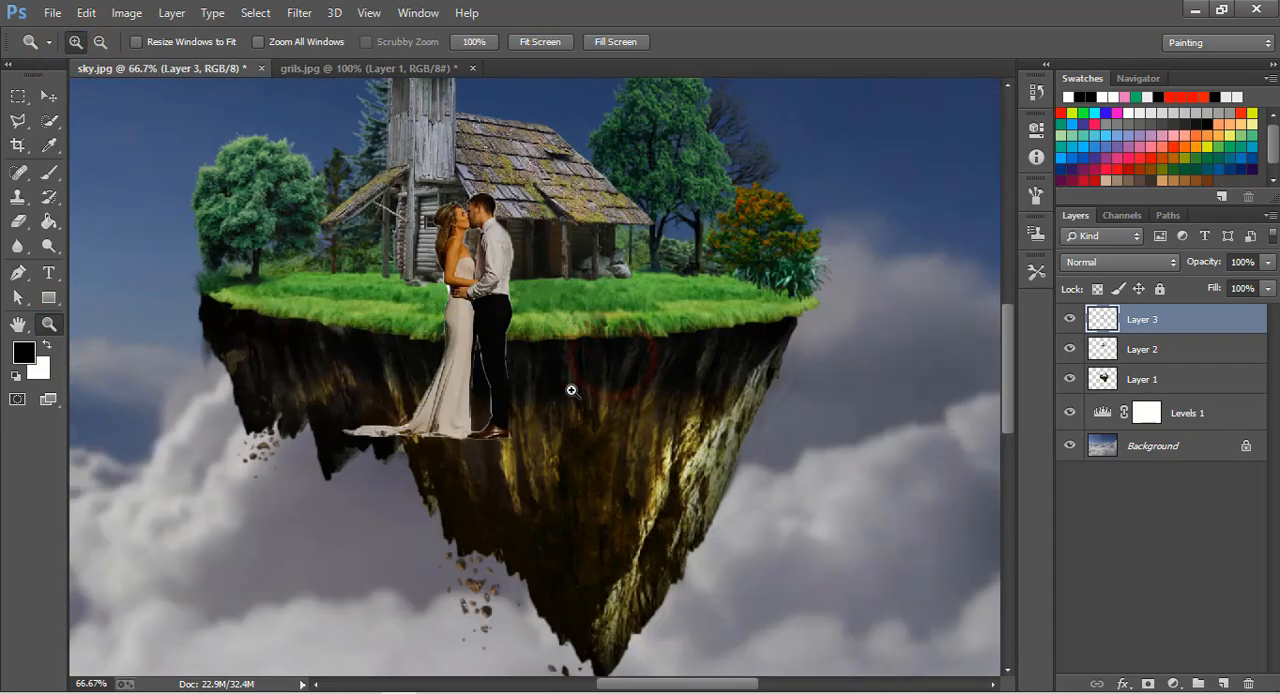
pyautogui.scroll(2, 571, 390)
pyautogui.click(537, 405)
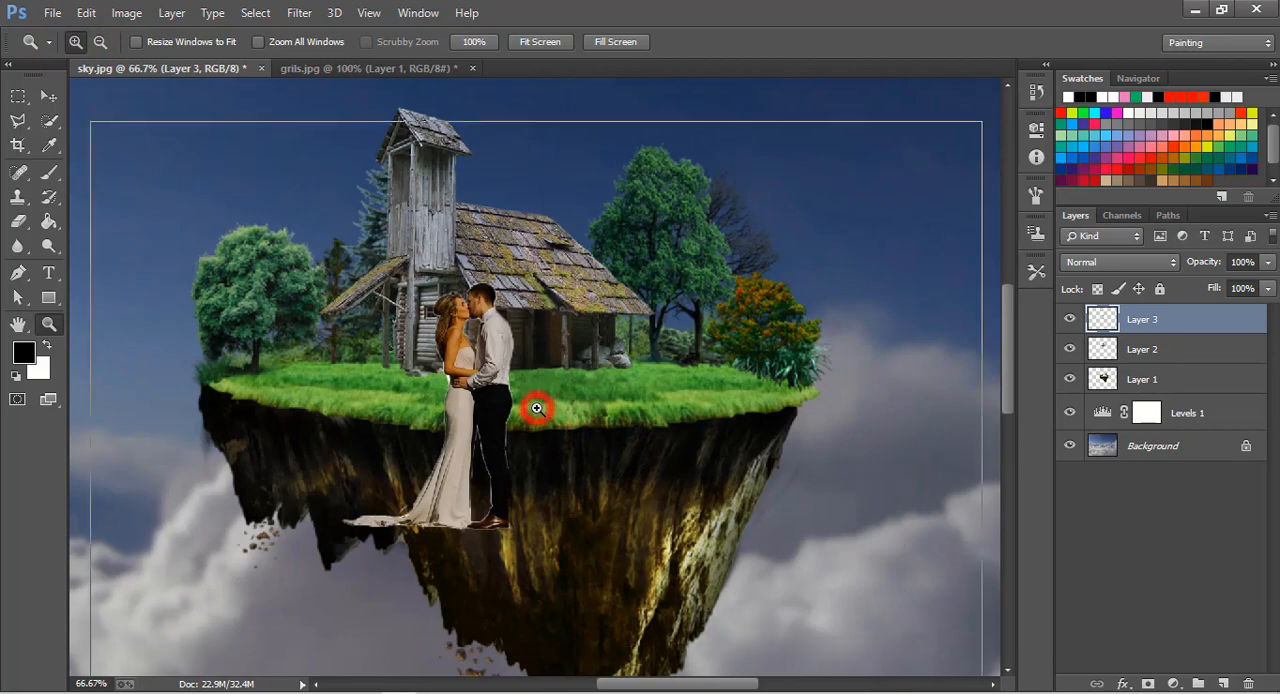
pyautogui.click(559, 422)
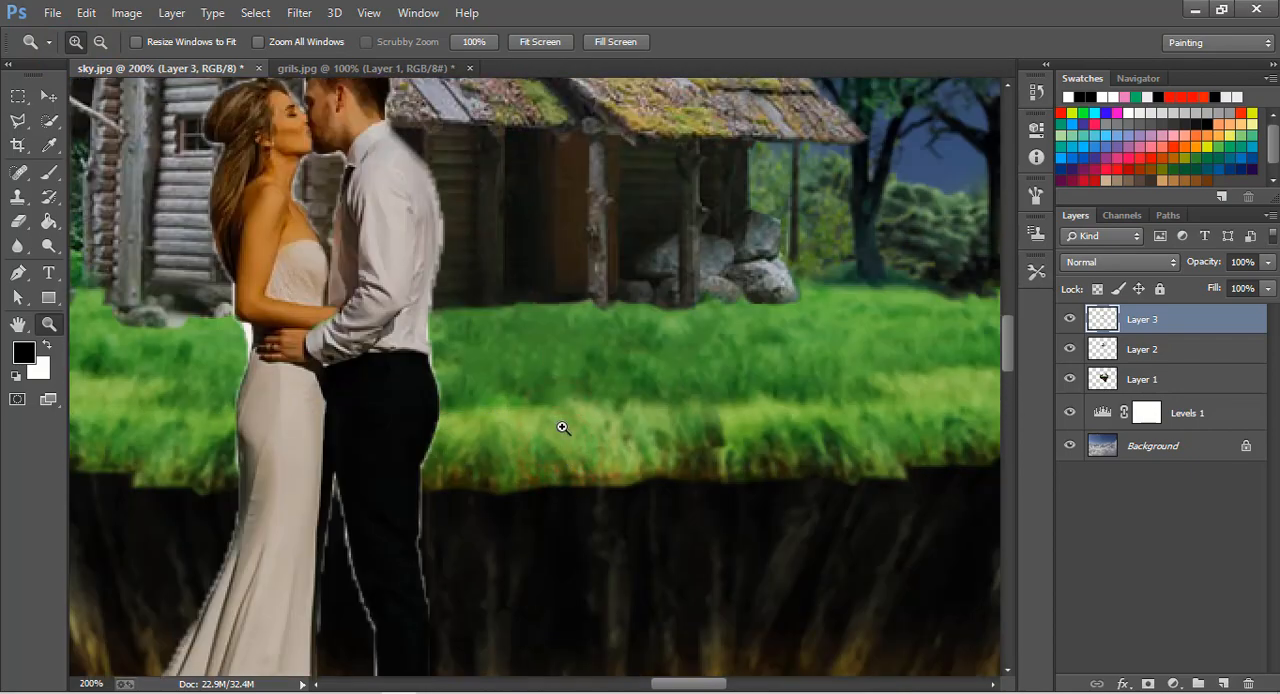
pyautogui.click(47, 96)
pyautogui.moveTo(297, 383); pyautogui.dragTo(484, 258)
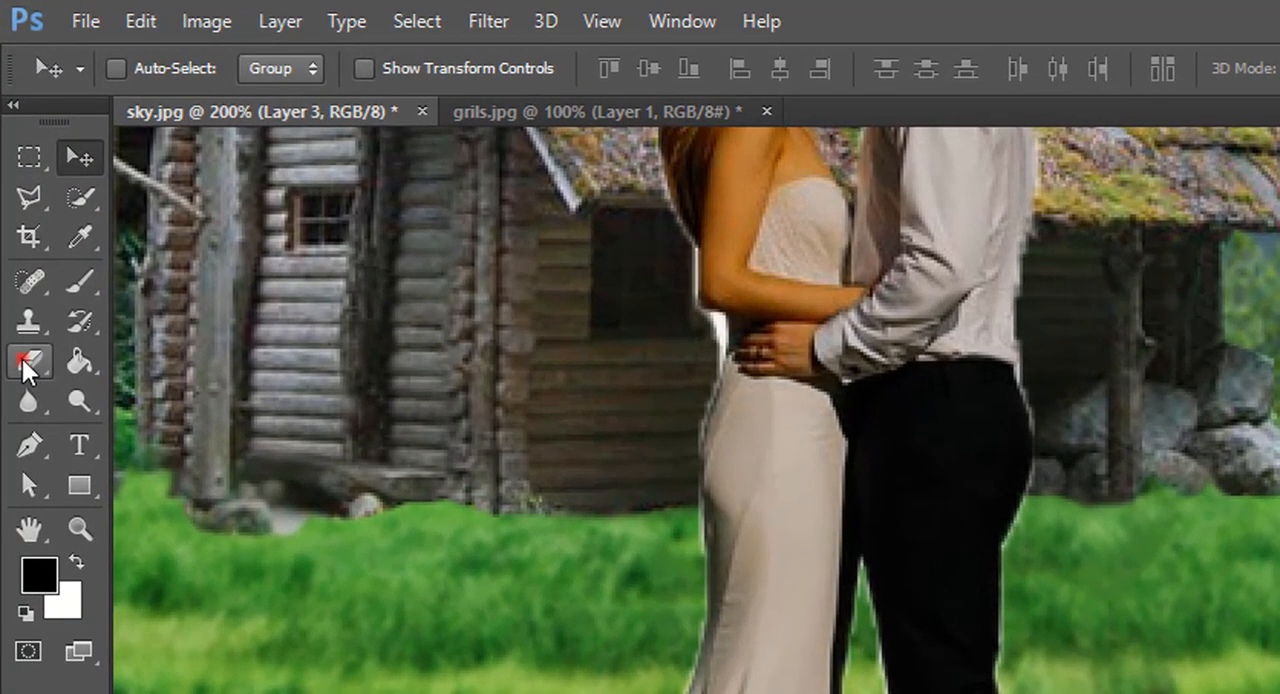
# Erase the white fringe behind the woman's arm and below her elbow, reducing the Eraser brush to size 15.
pyautogui.click(18, 221)
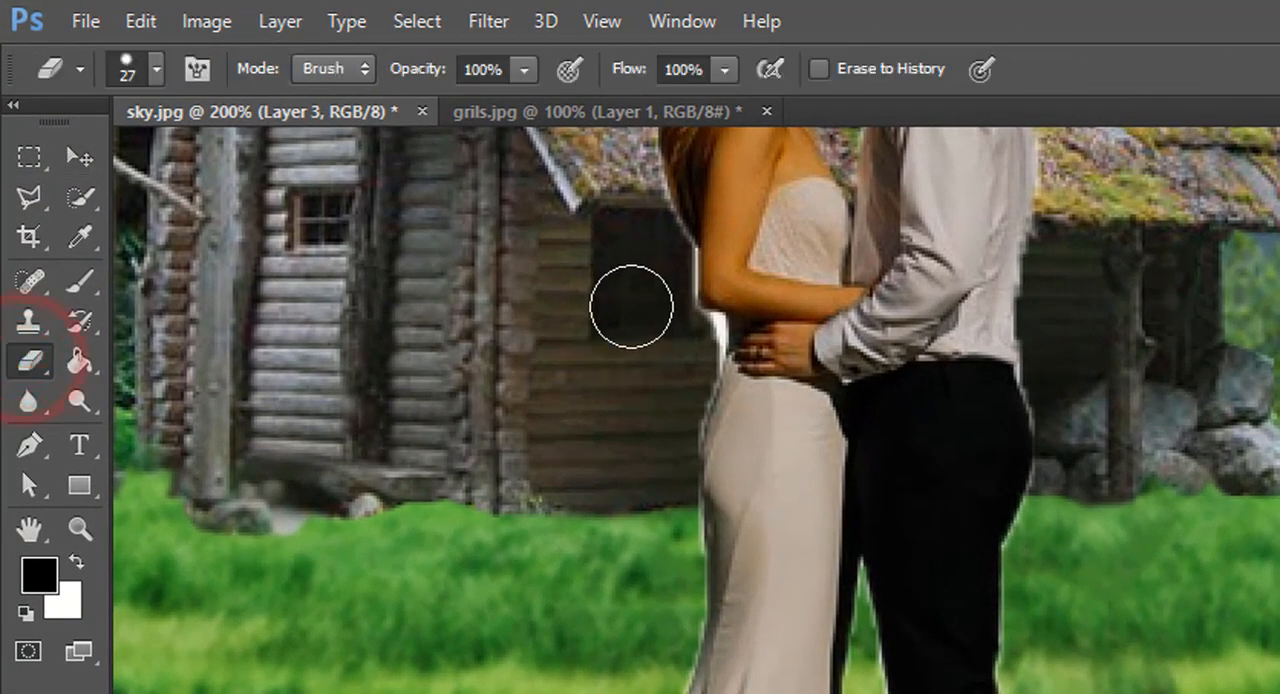
pyautogui.click(655, 264)
pyautogui.moveTo(655, 270); pyautogui.dragTo(690, 348)
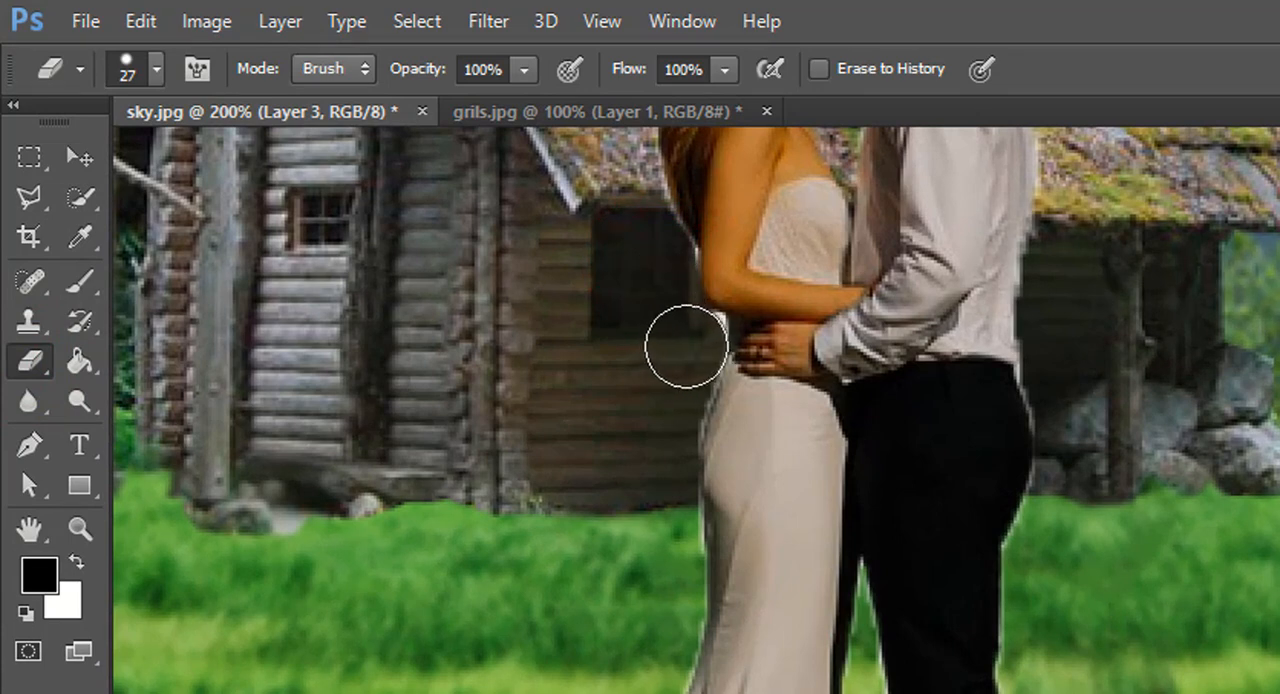
pyautogui.press('[')
pyautogui.press('[')
pyautogui.press('[')
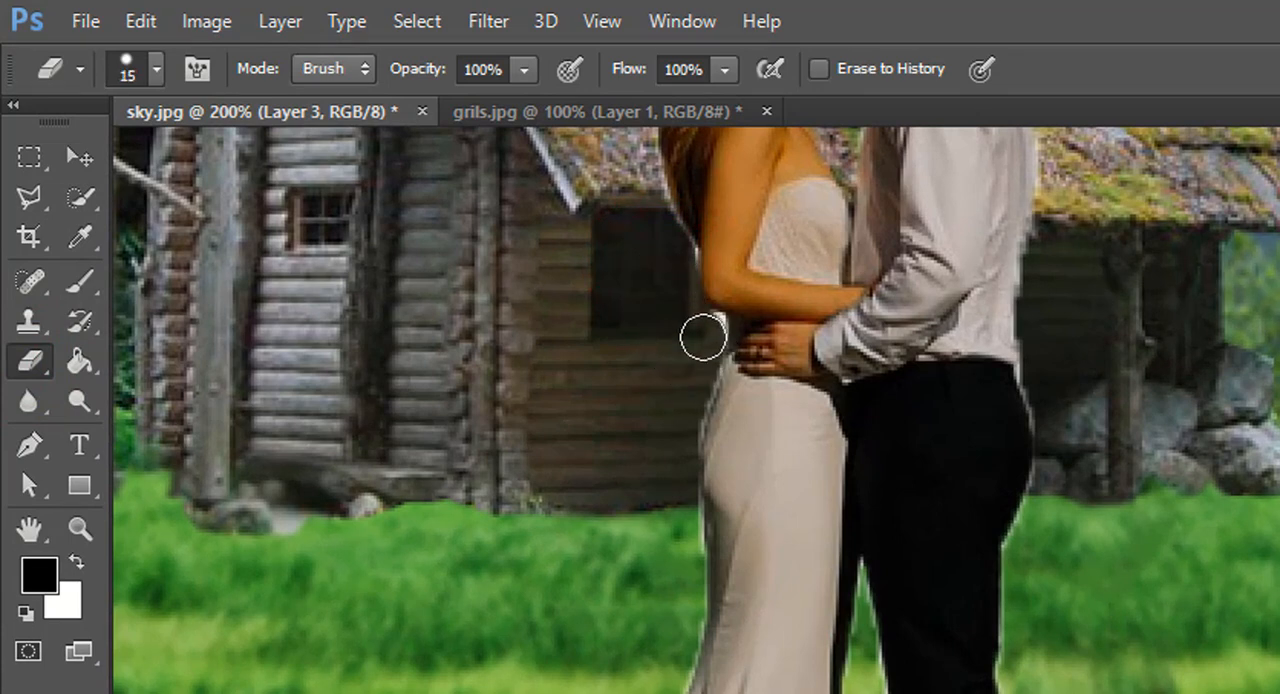
pyautogui.click(714, 323)
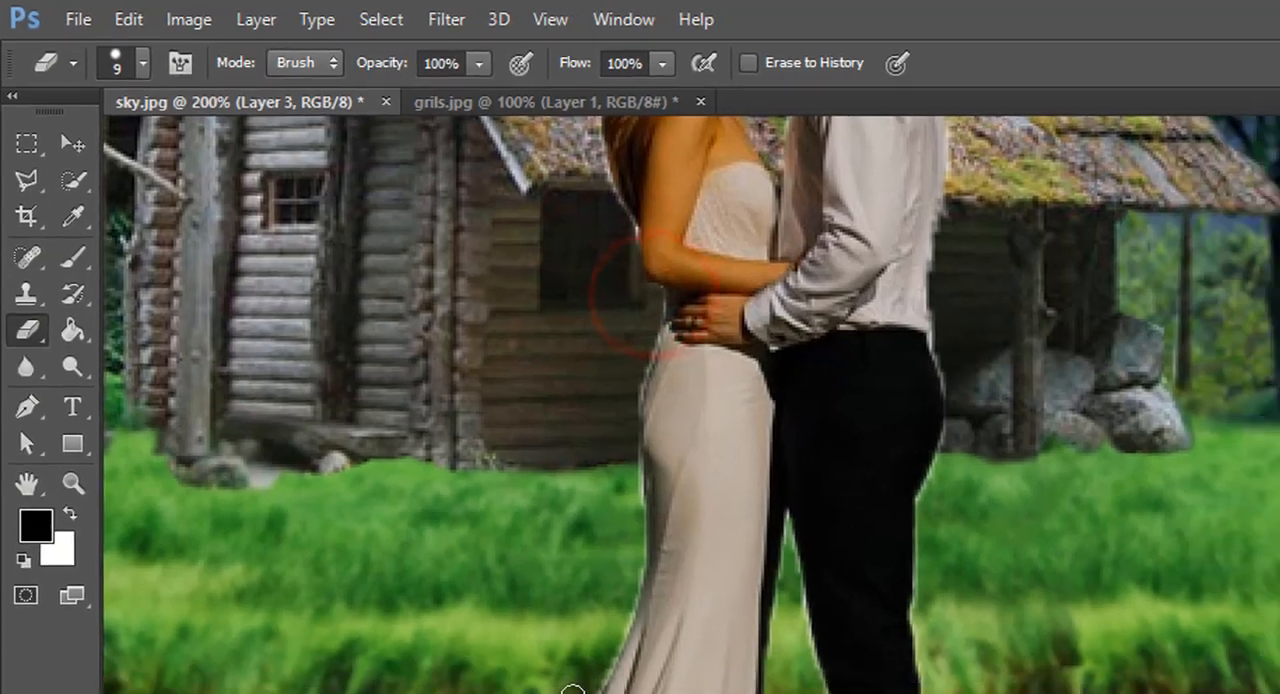
# Erase the light fringe around the dress train, the man's back, the gap between the legs and his shoe with a size 9 Eraser.
pyautogui.moveTo(391, 494)
pyautogui.mouseDown()
pyautogui.moveTo(377, 528)
pyautogui.moveTo(314, 586)
pyautogui.moveTo(150, 600)
pyautogui.mouseUp()
pyautogui.moveTo(629, 209); pyautogui.dragTo(629, 323)
pyautogui.moveTo(525, 378)
pyautogui.mouseDown()
pyautogui.moveTo(520, 366)
pyautogui.moveTo(563, 512)
pyautogui.mouseUp()
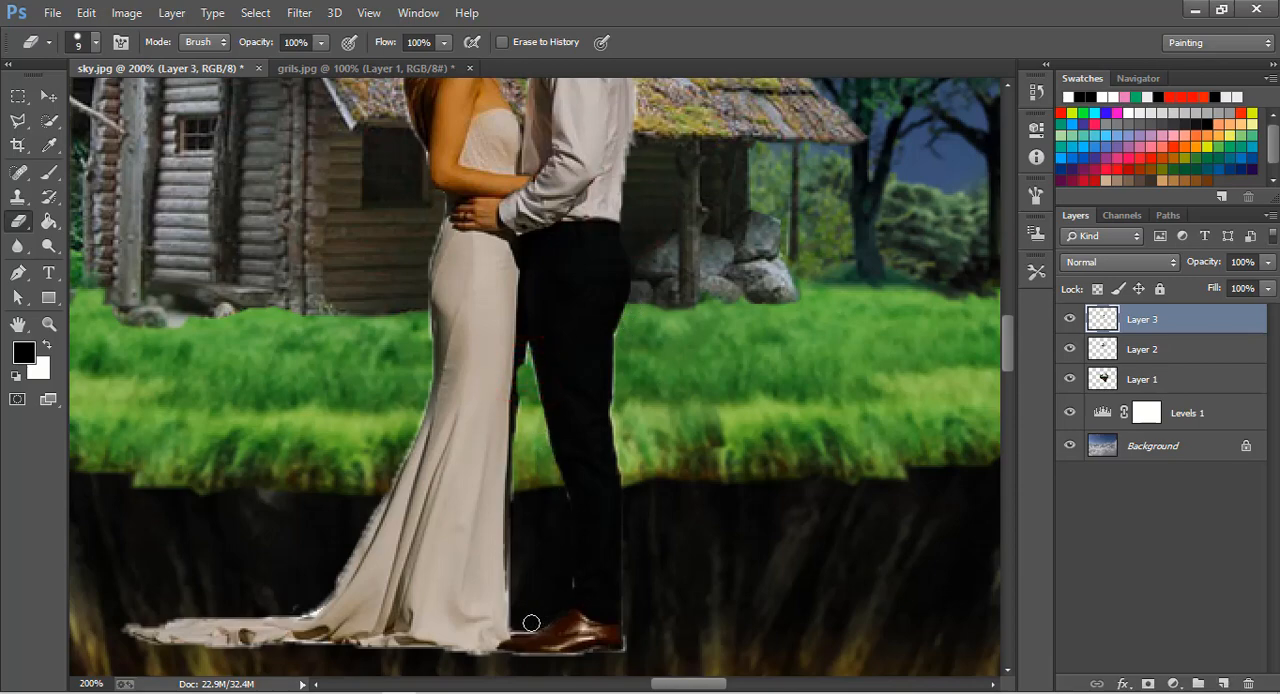
pyautogui.moveTo(629, 625)
pyautogui.mouseDown()
pyautogui.moveTo(622, 655)
pyautogui.moveTo(554, 666)
pyautogui.mouseUp()
# Erase the light fringe around the woman's hair and the man's head.
pyautogui.scroll(10, 726, 440)
pyautogui.moveTo(470, 217)
pyautogui.mouseDown()
pyautogui.moveTo(411, 236)
pyautogui.moveTo(396, 288)
pyautogui.mouseUp()
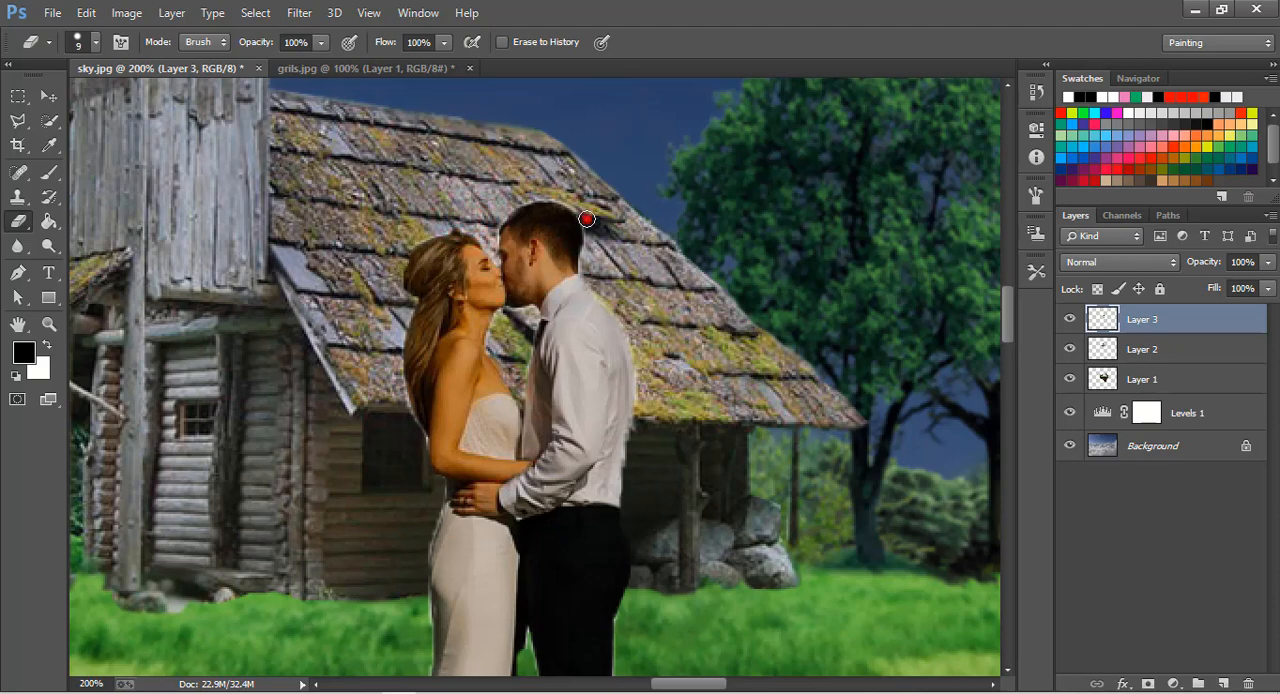
pyautogui.moveTo(587, 219)
pyautogui.mouseDown()
pyautogui.moveTo(540, 191)
pyautogui.moveTo(498, 206)
pyautogui.mouseUp()
# Clean the remaining fringe along the woman's back and the outer edge of her dress with the size 9 Eraser.
pyautogui.scroll(-4, 487, 538)
pyautogui.moveTo(384, 280); pyautogui.dragTo(420, 337)
pyautogui.scroll(-3, 407, 370)
pyautogui.moveTo(420, 392); pyautogui.dragTo(425, 437)
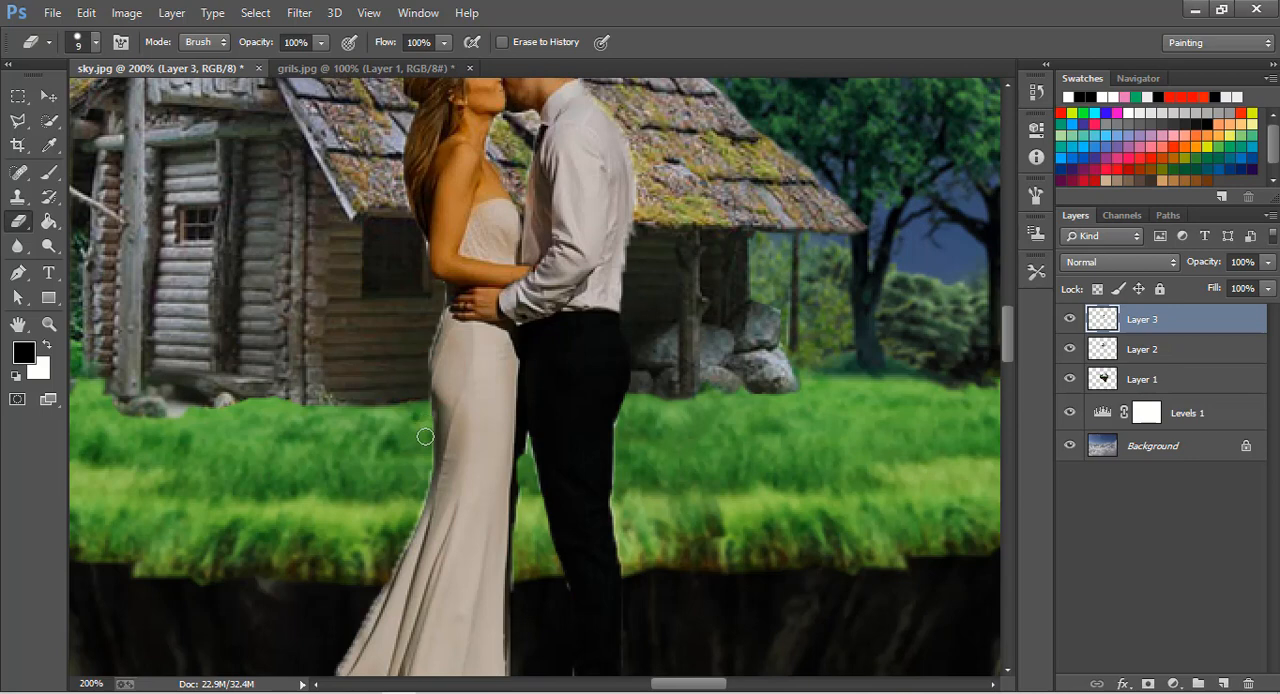
pyautogui.scroll(-3, 419, 476)
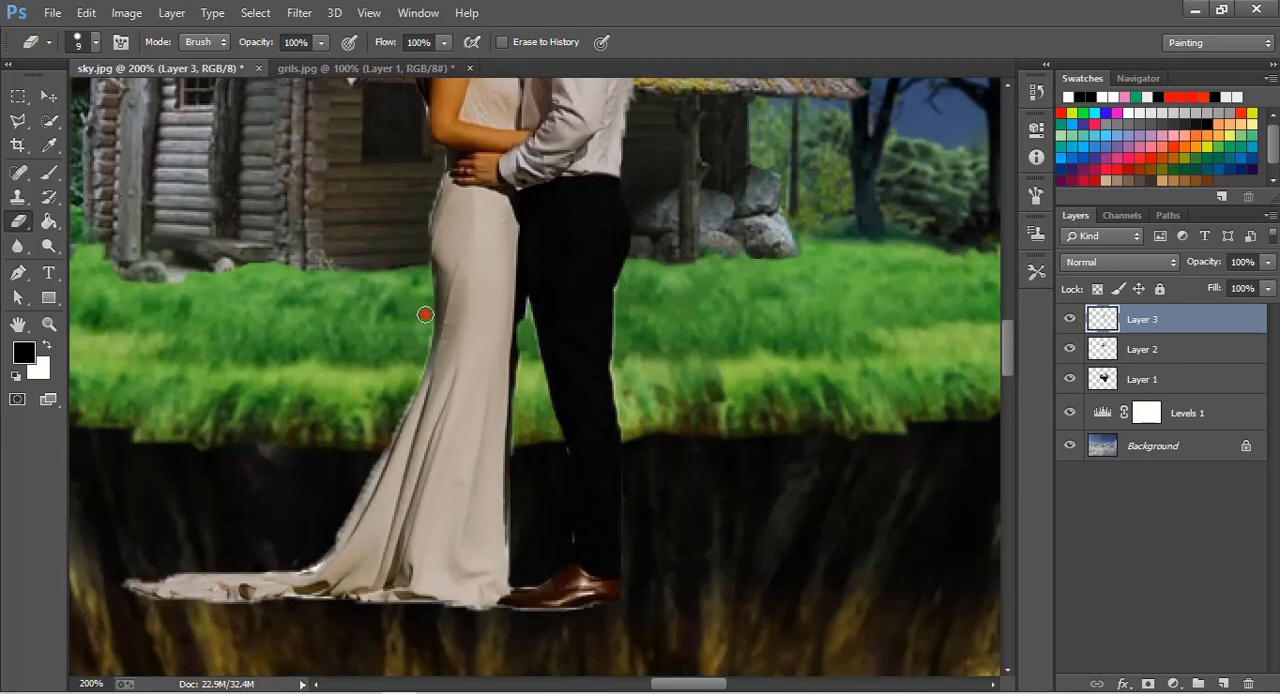
pyautogui.click(425, 315)
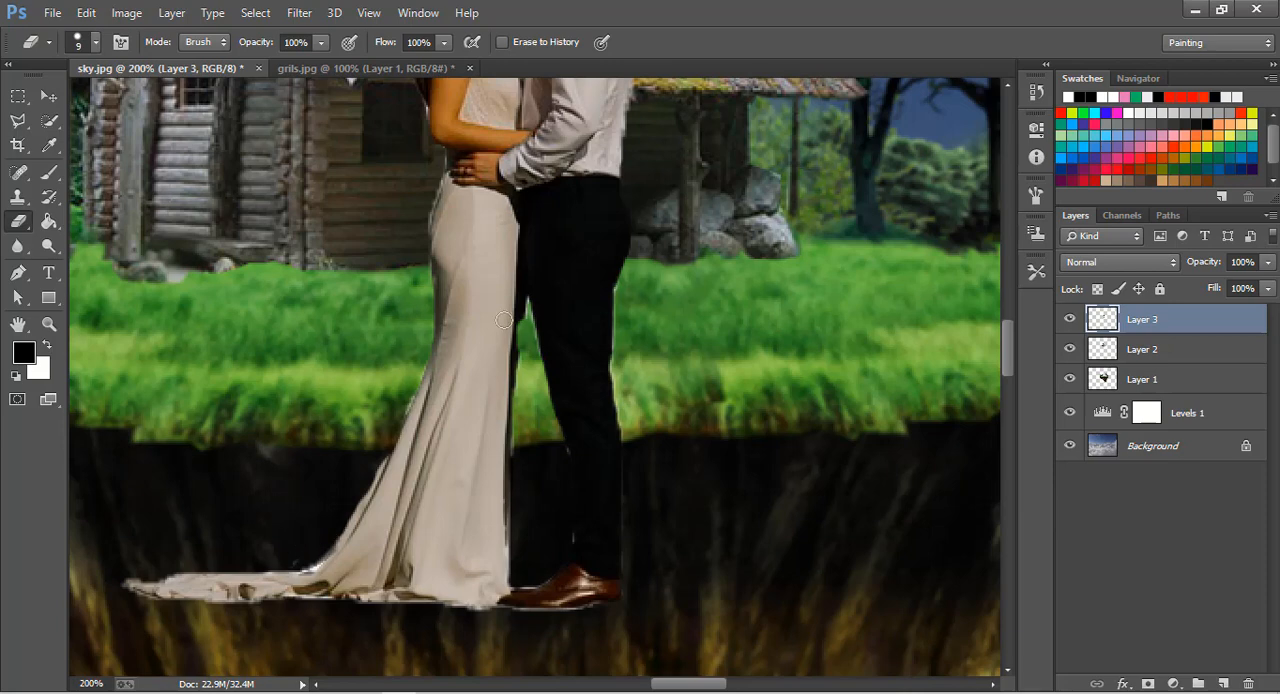
pyautogui.click(403, 376)
# Move the couple up and to the right so their feet rest on the island's front grass edge.
pyautogui.click(48, 95)
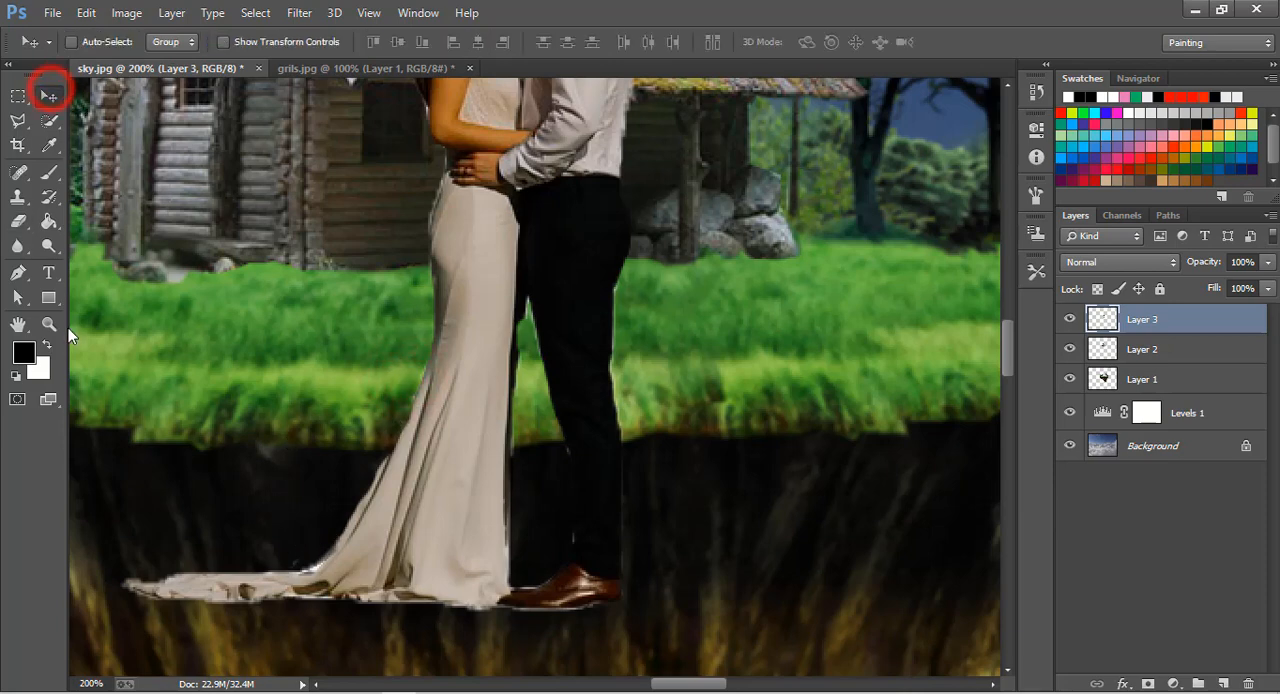
pyautogui.click(48, 326)
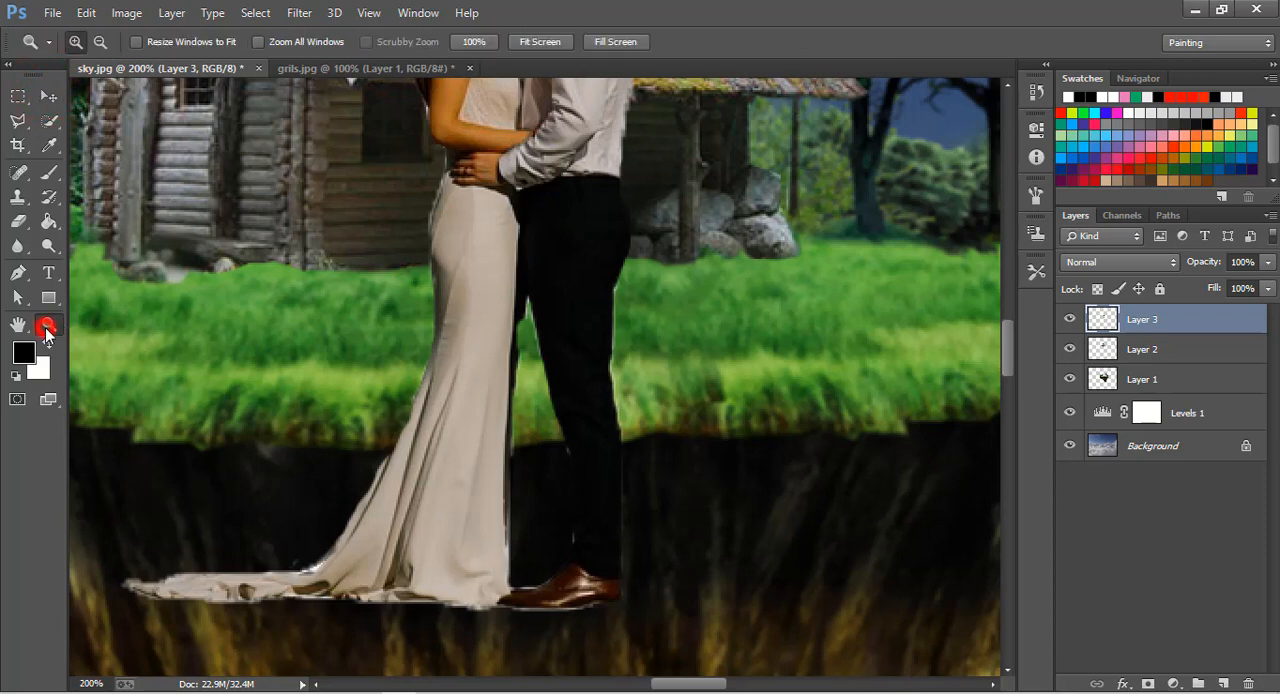
pyautogui.click(346, 257)
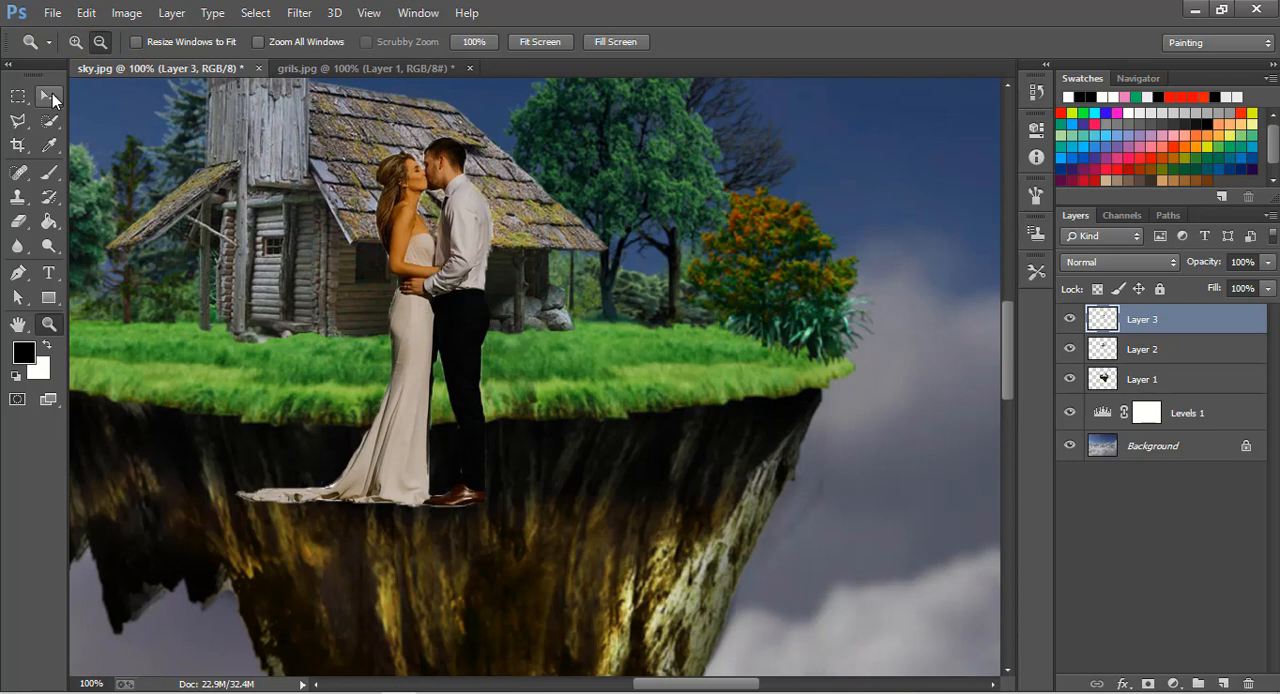
pyautogui.click(50, 97)
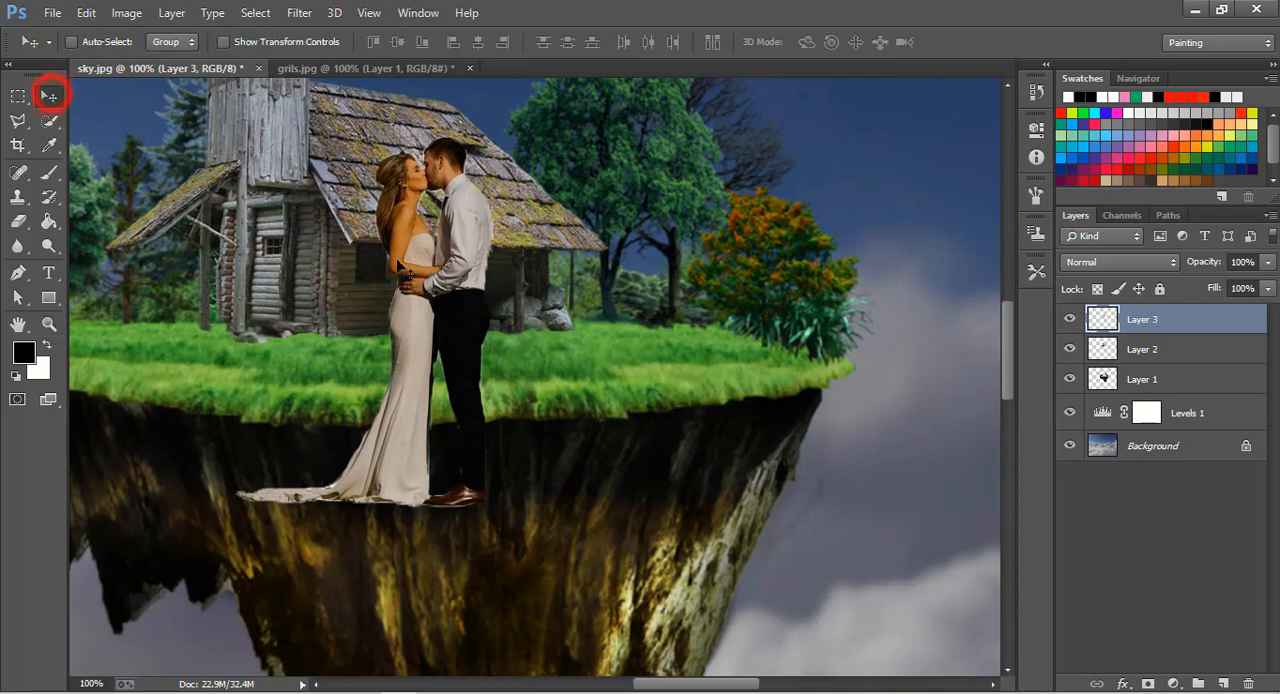
pyautogui.moveTo(419, 270); pyautogui.dragTo(477, 181)
pyautogui.scroll(1, 448, 338)
pyautogui.scroll(2, 460, 350)
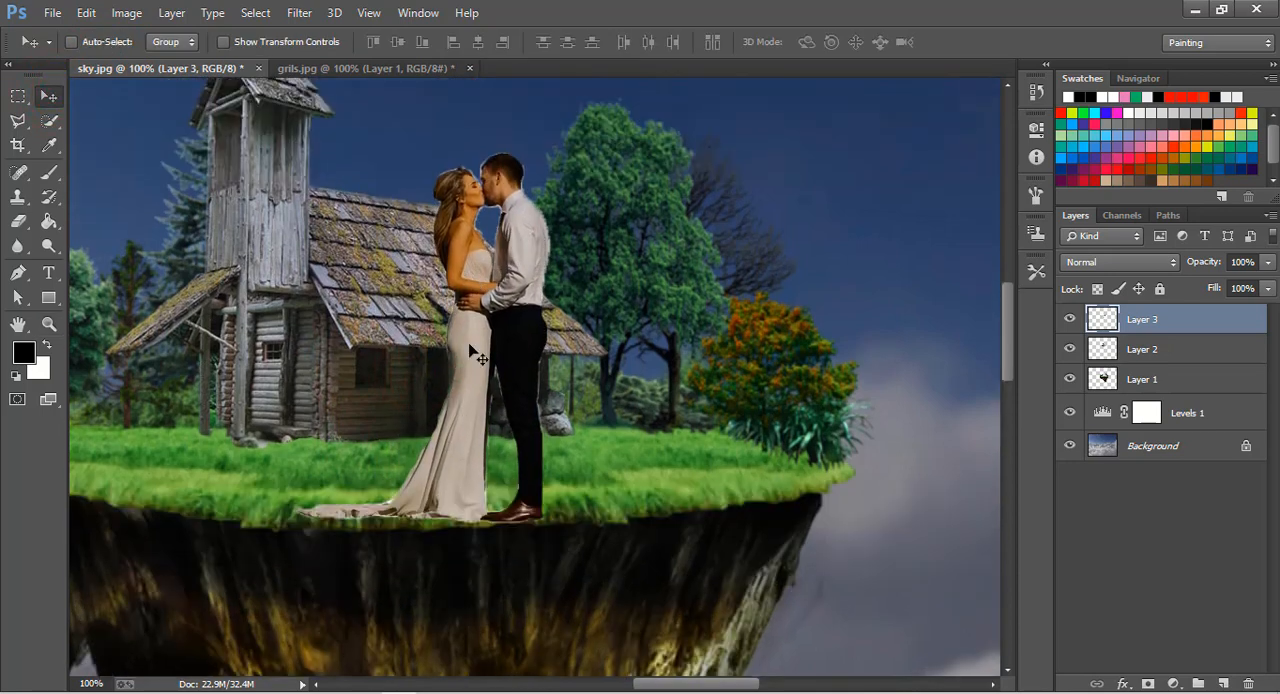
# Free-transform the couple to 33.70% width and 49.49% height and move them in front of the porch.
pyautogui.hotkey('ctrl', 't')
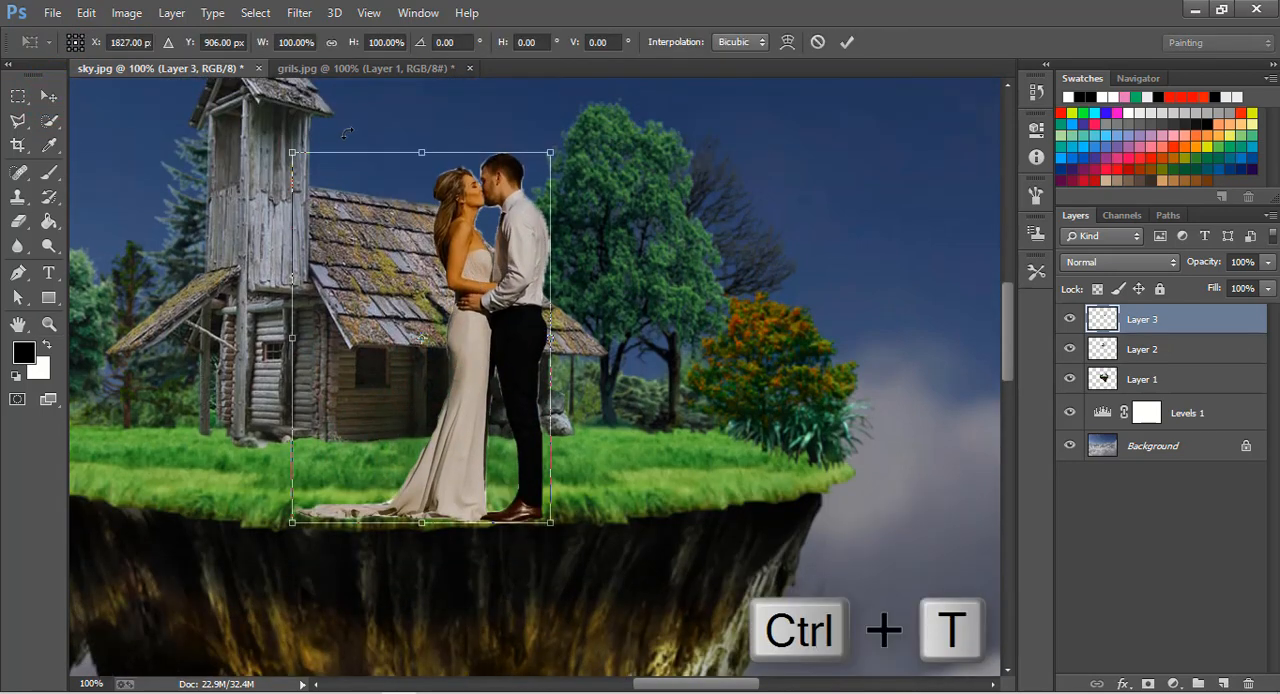
pyautogui.moveTo(292, 153); pyautogui.dragTo(463, 339)
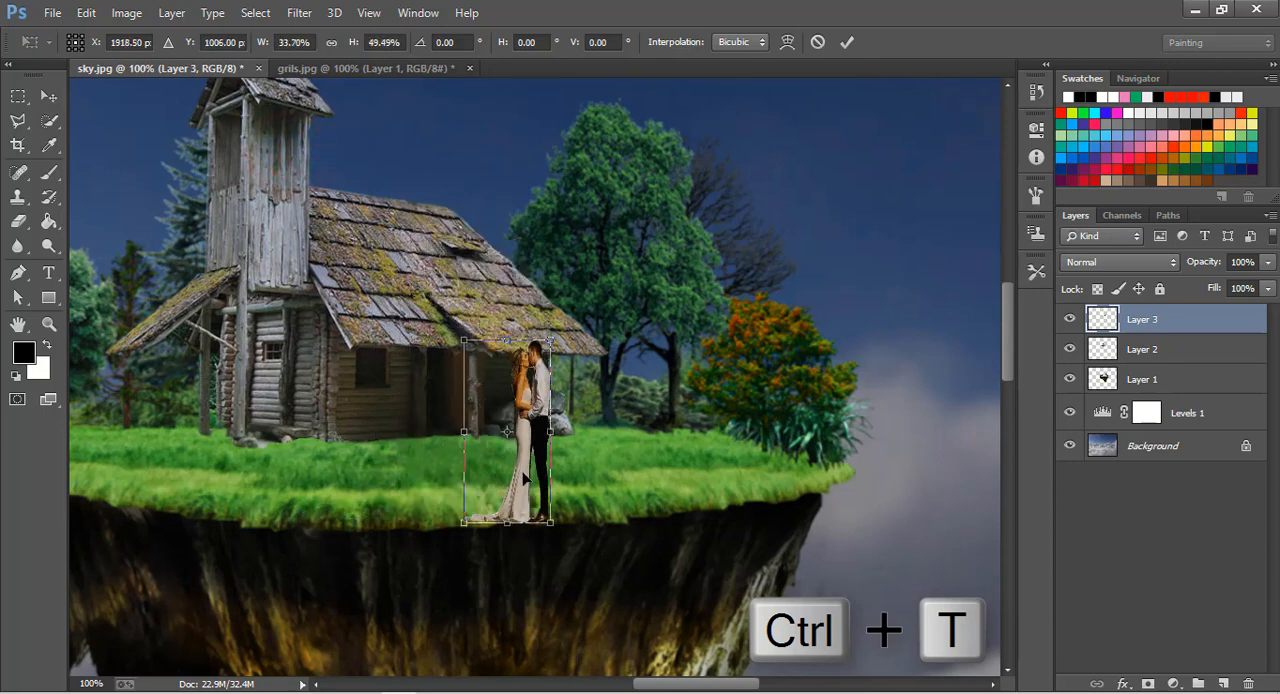
pyautogui.moveTo(529, 451); pyautogui.dragTo(460, 385)
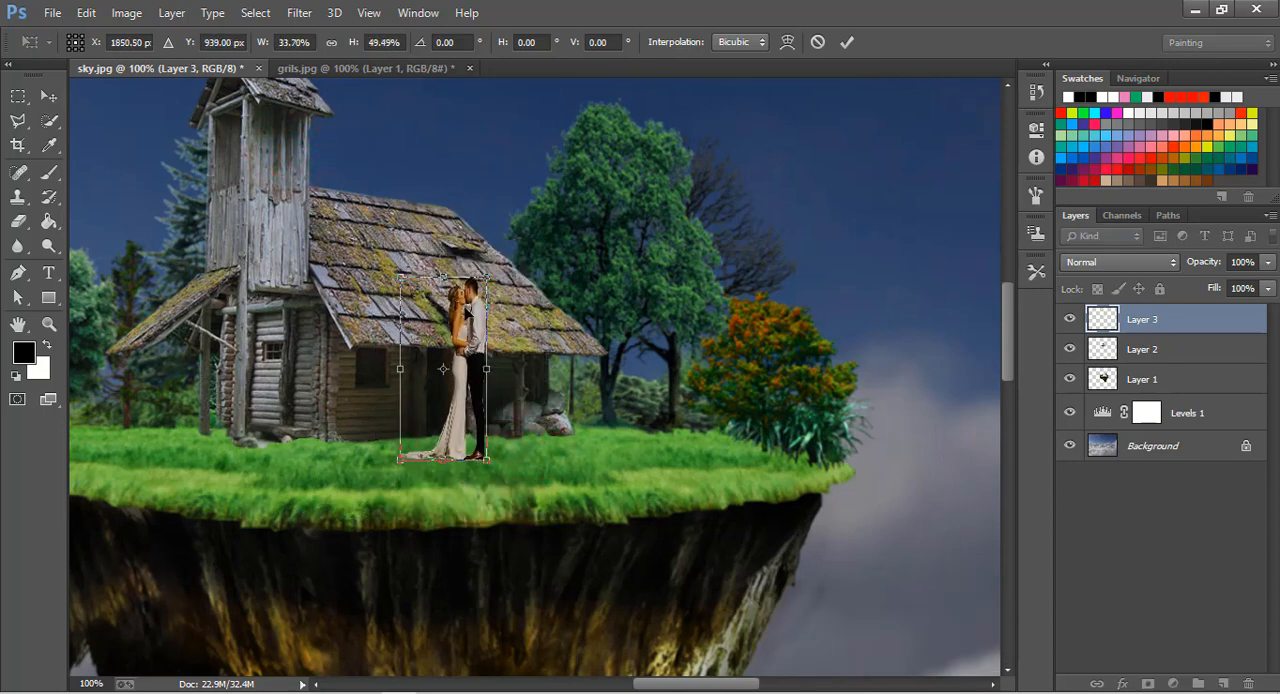
# Refine the couple's scale to 32.97% width and 34.60% height on the grass before the doorway, and apply the transformation.
pyautogui.moveTo(443, 280); pyautogui.dragTo(443, 331)
pyautogui.moveTo(488, 400); pyautogui.dragTo(467, 382)
pyautogui.moveTo(430, 331); pyautogui.dragTo(430, 345)
pyautogui.moveTo(384, 407); pyautogui.dragTo(394, 404)
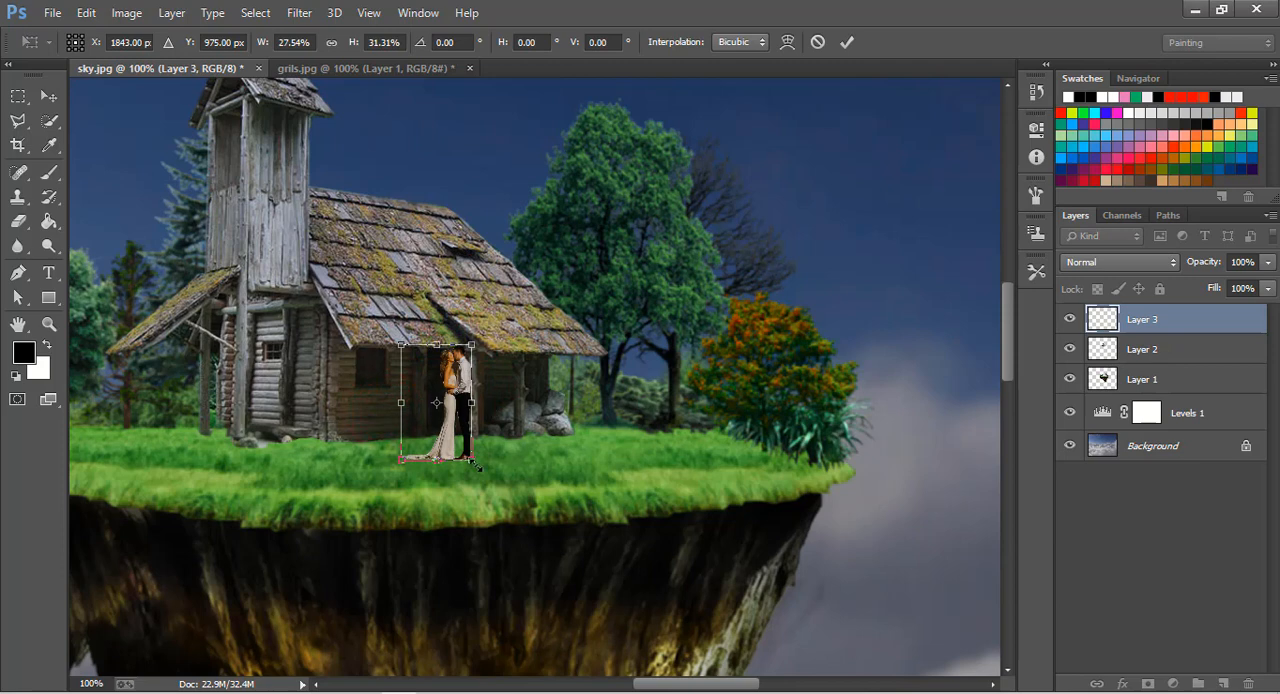
pyautogui.moveTo(472, 460); pyautogui.dragTo(486, 470)
pyautogui.click(48, 96)
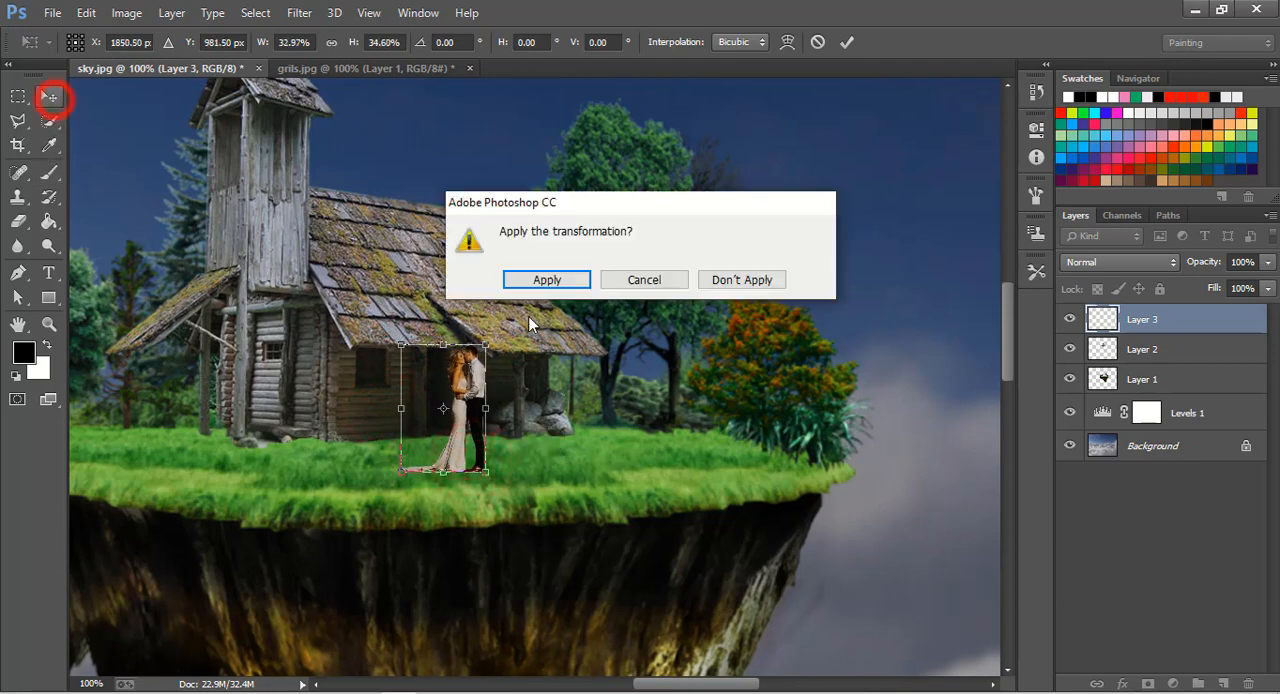
pyautogui.click(547, 280)
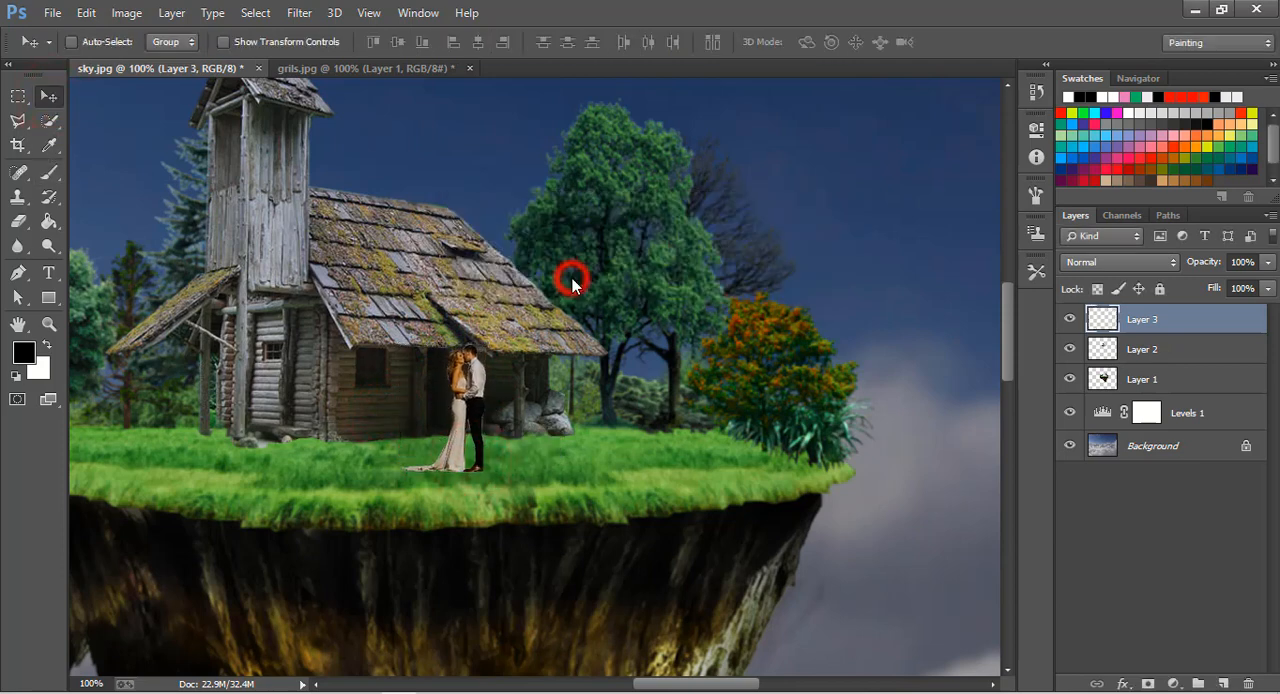
# Close the grils.jpg document and return to the sky.jpg composite.
pyautogui.click(49, 323)
pyautogui.click(541, 44)
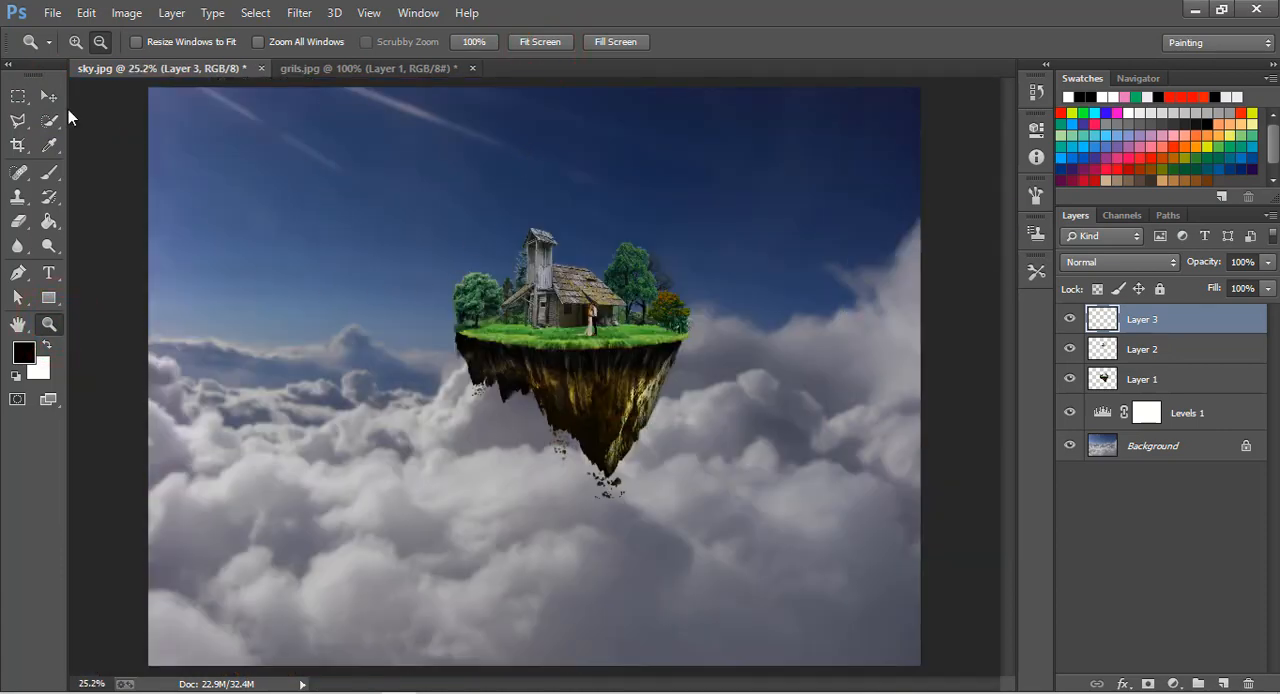
pyautogui.click(49, 96)
pyautogui.click(455, 70)
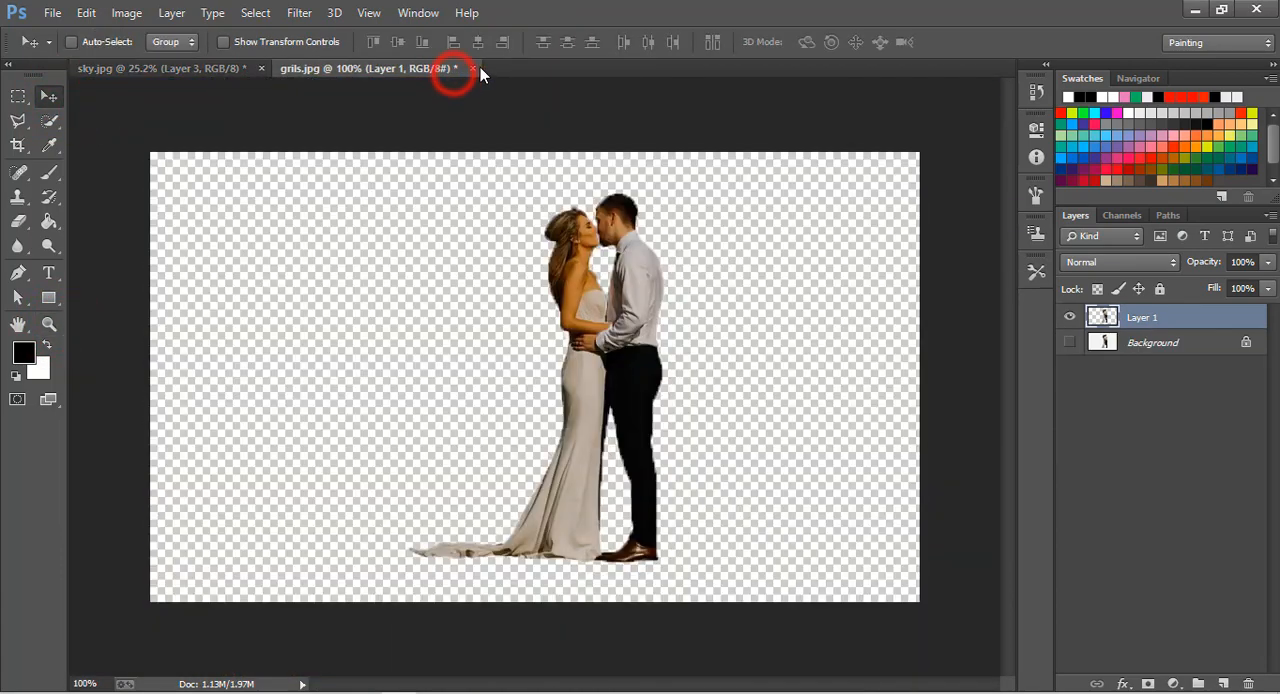
pyautogui.click(474, 68)
pyautogui.click(615, 278)
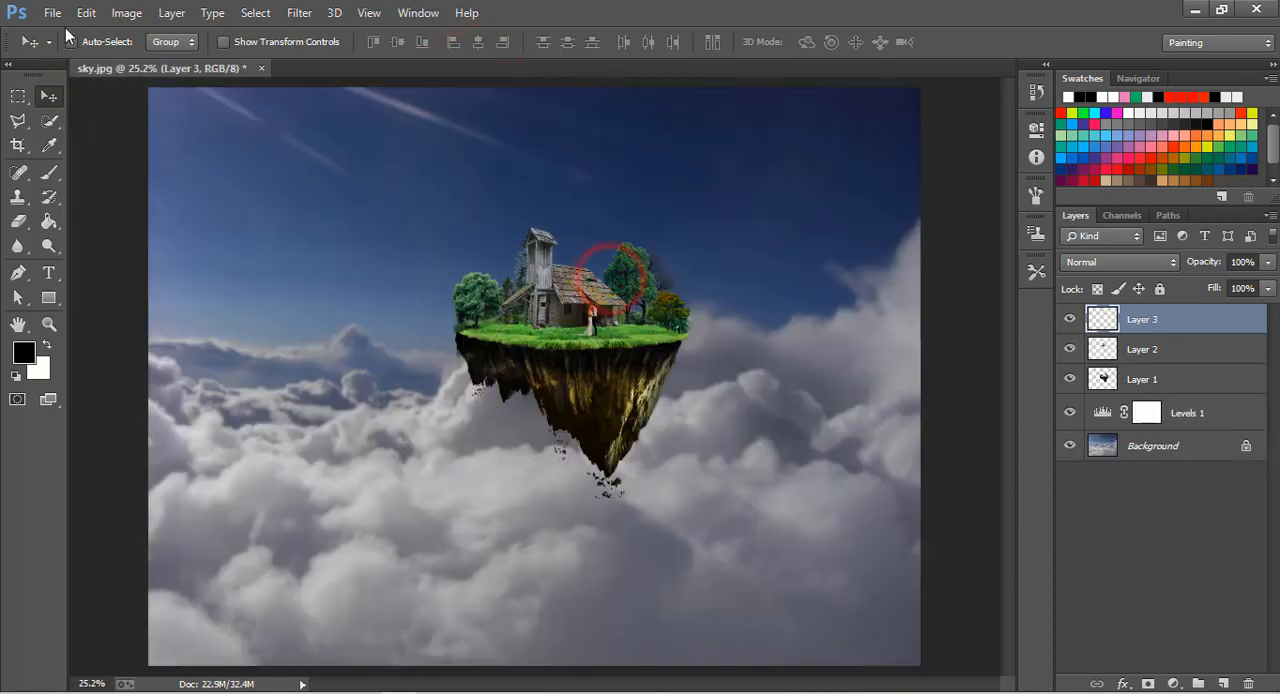
# Open ball2.png, copy the glass ball into the sky composite over the house tower, and close the source image.
pyautogui.click(52, 12)
pyautogui.click(63, 50)
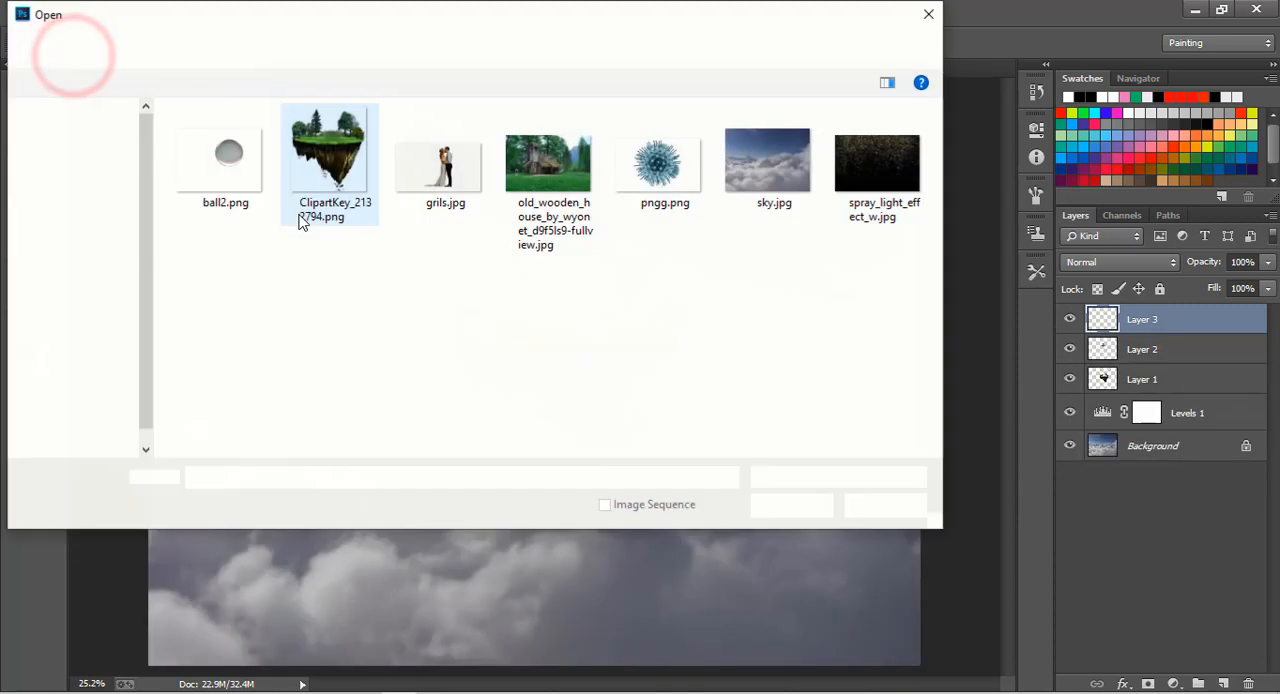
pyautogui.doubleClick(225, 157)
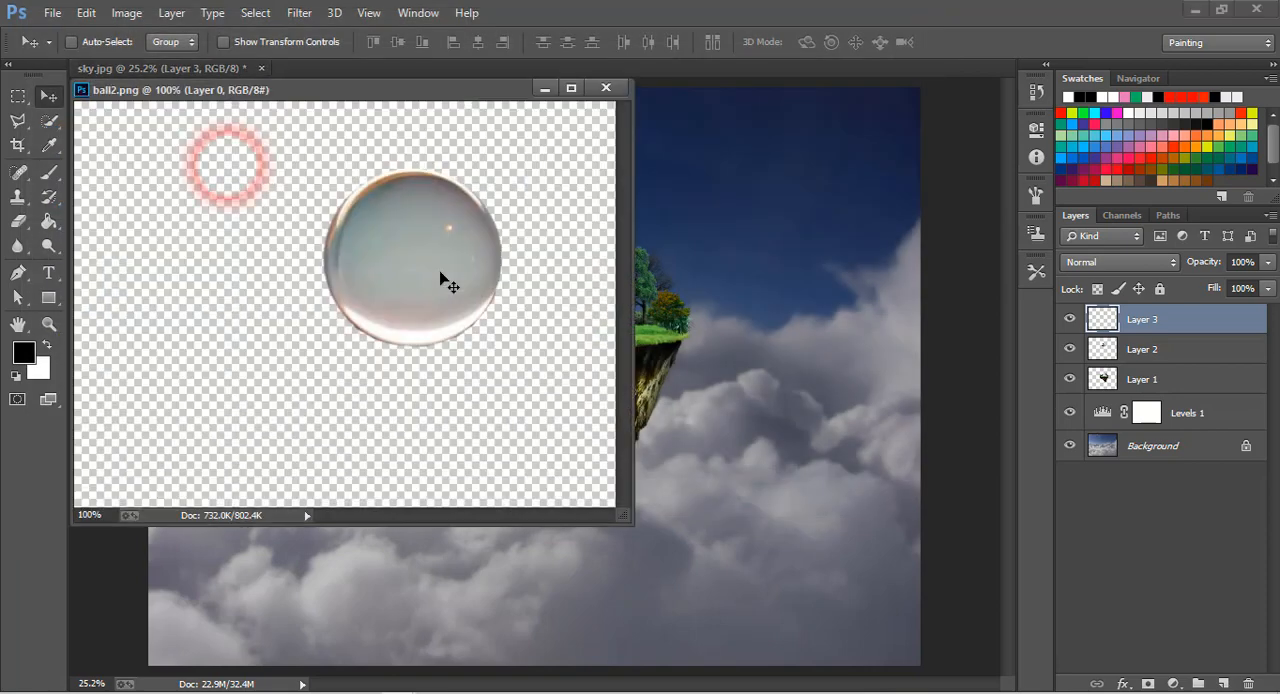
pyautogui.moveTo(383, 257); pyautogui.dragTo(535, 247)
pyautogui.click(605, 88)
# Free-transform the glass ball to 570.98% width and 570.83% height, position it over the island's upper part, and apply the transformation.
pyautogui.hotkey('ctrl', 't')
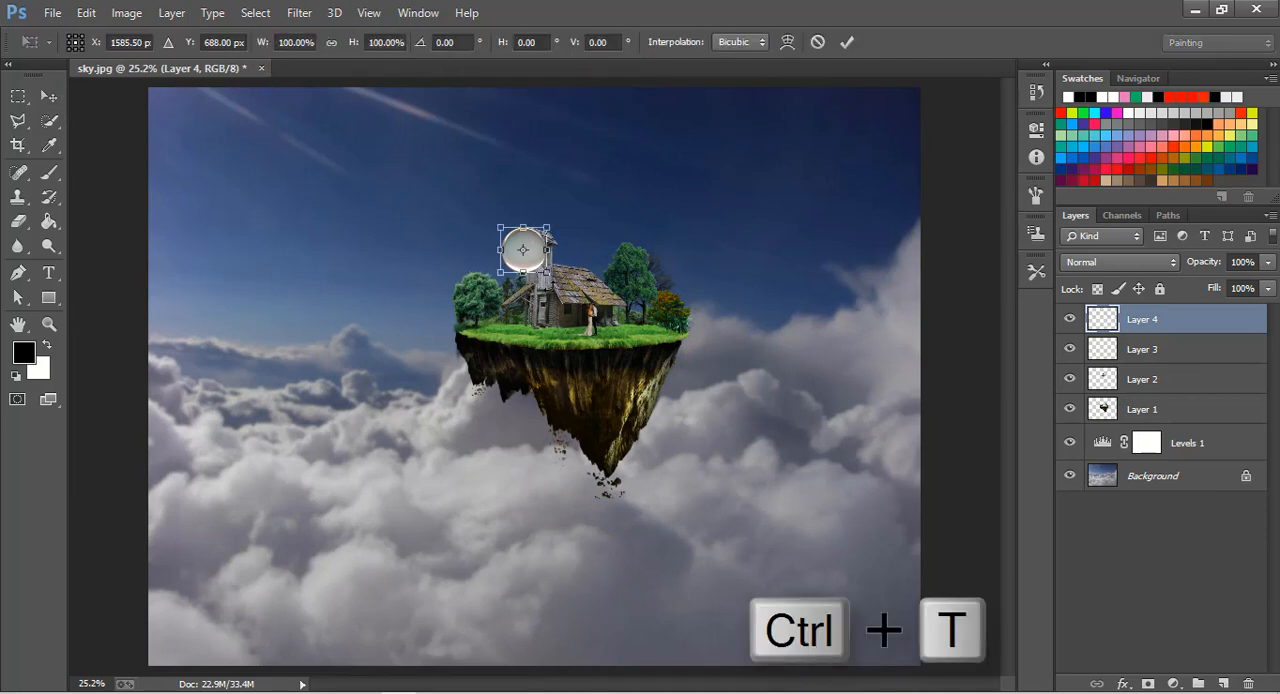
pyautogui.moveTo(548, 272); pyautogui.dragTo(756, 484)
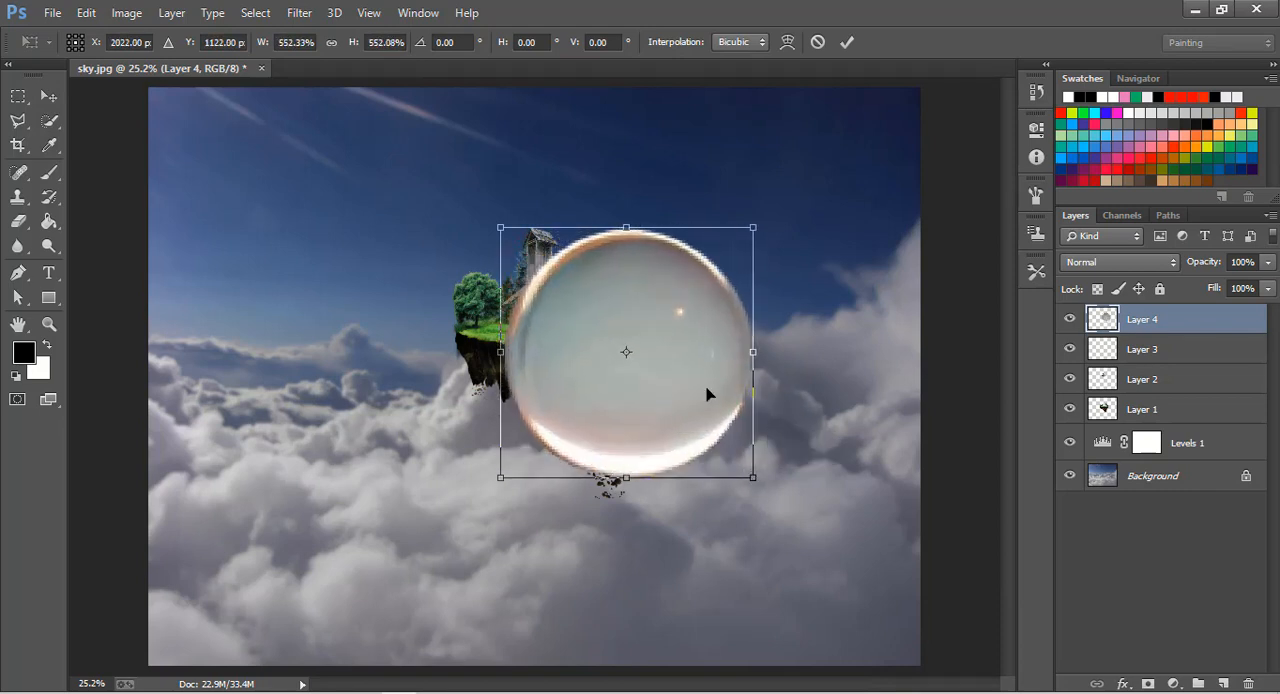
pyautogui.moveTo(705, 388); pyautogui.dragTo(636, 321)
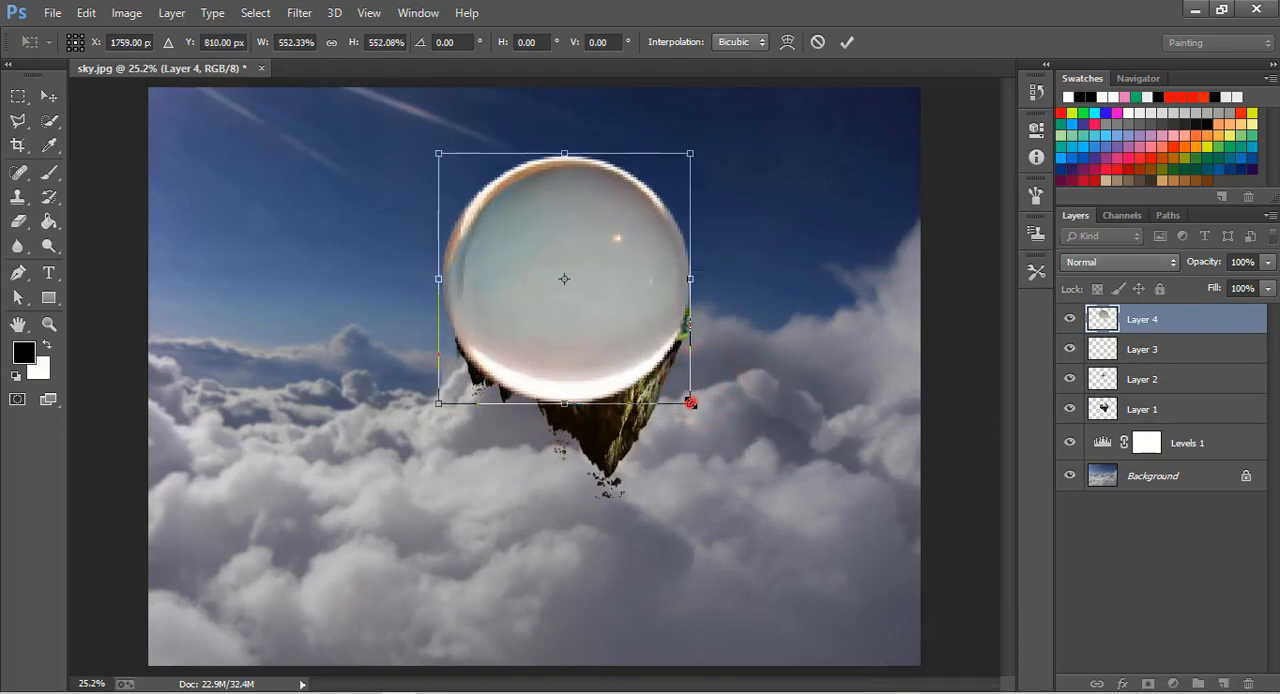
pyautogui.moveTo(690, 402); pyautogui.dragTo(693, 405)
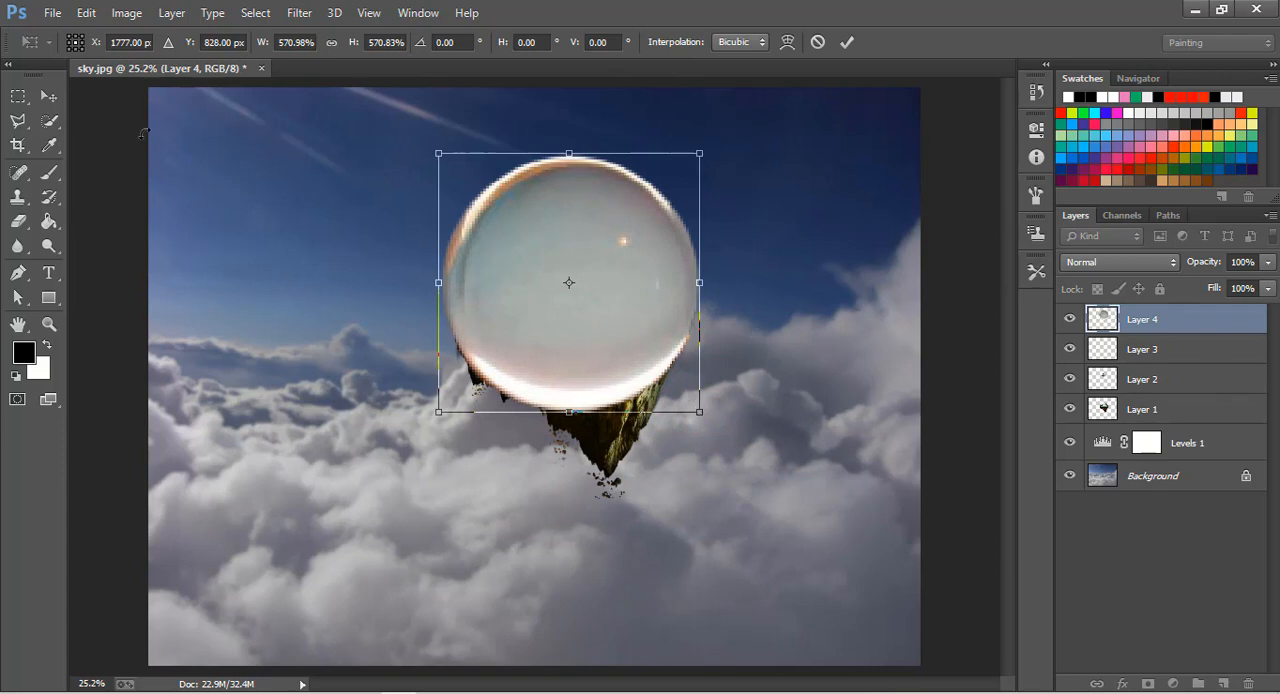
pyautogui.click(50, 95)
pyautogui.click(530, 283)
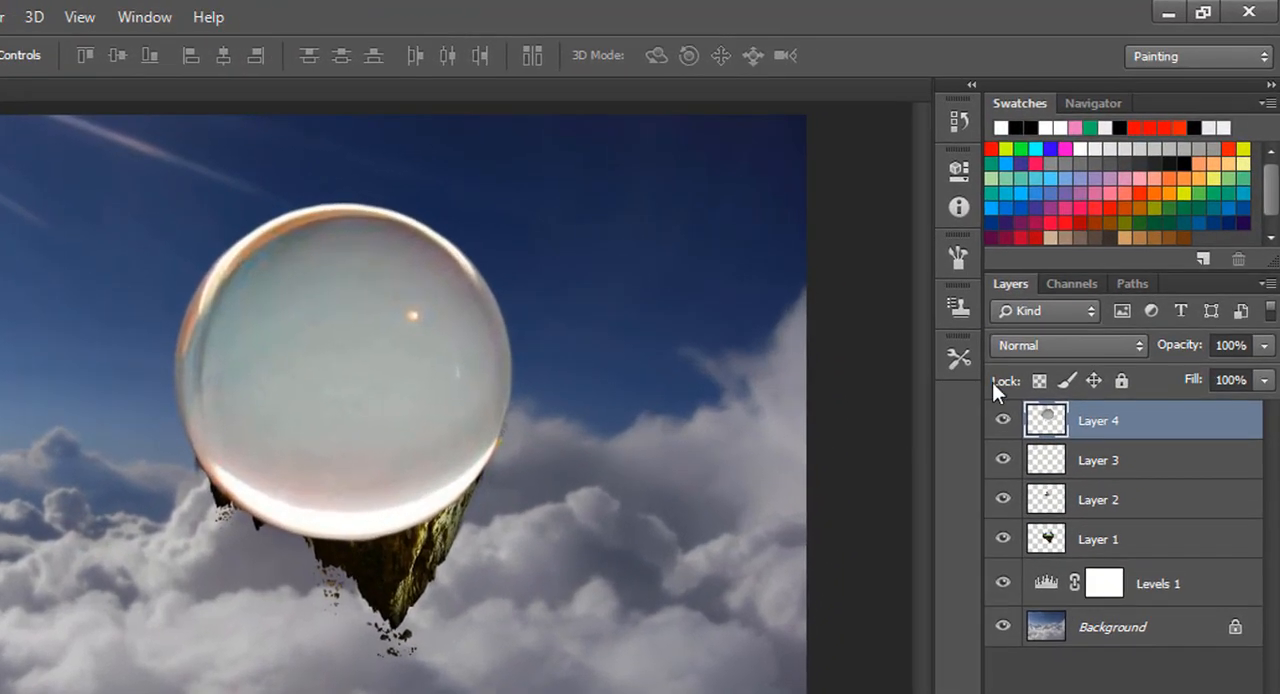
# Set the glass ball layer's blend mode to Soft Light and add a layer mask to it.
pyautogui.click(1053, 343)
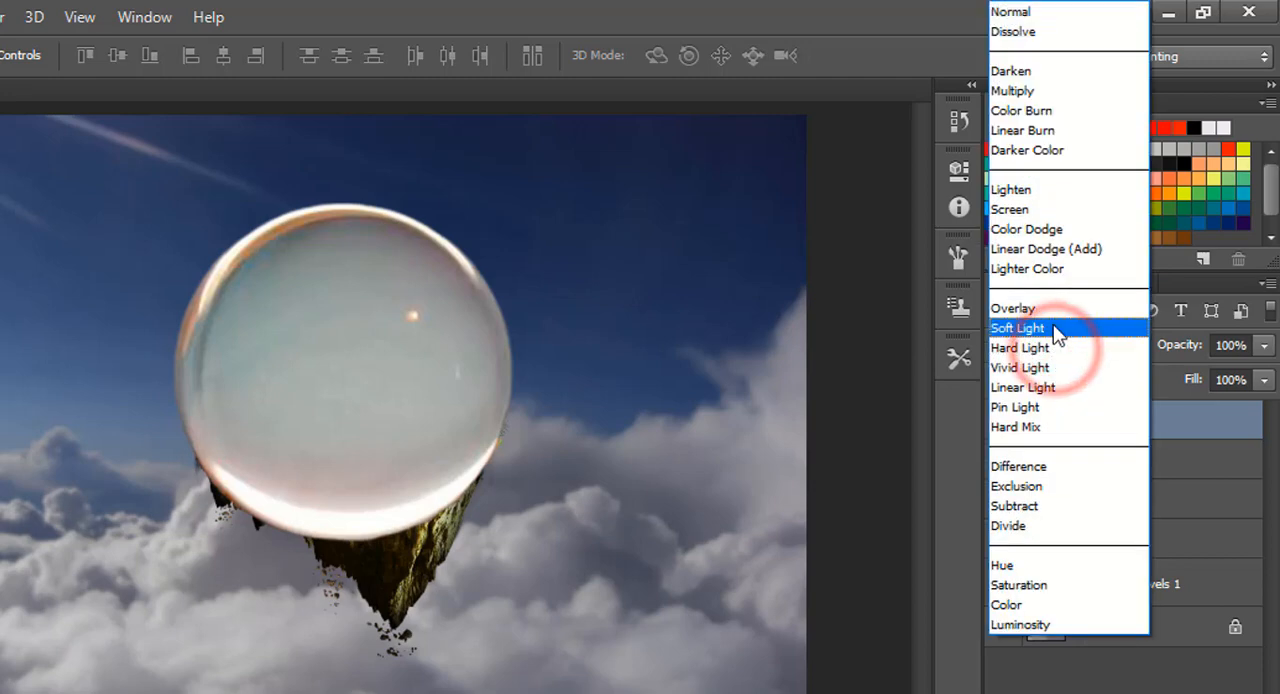
pyautogui.click(1053, 328)
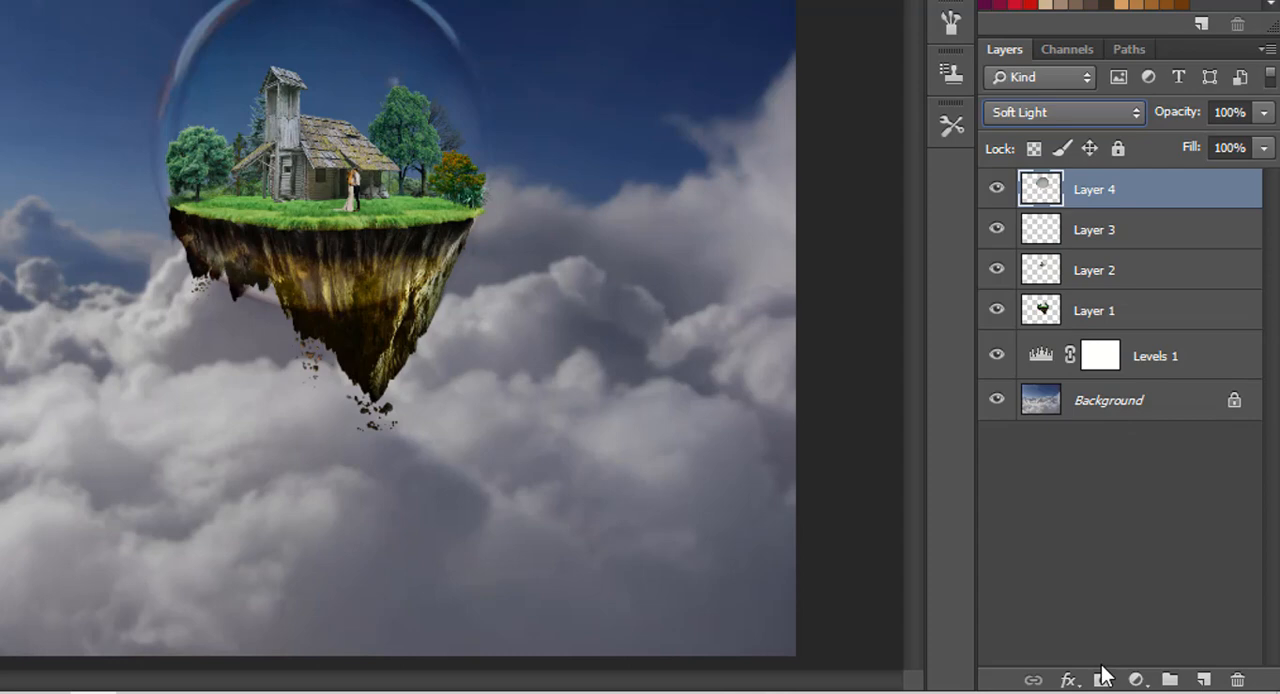
pyautogui.click(1104, 678)
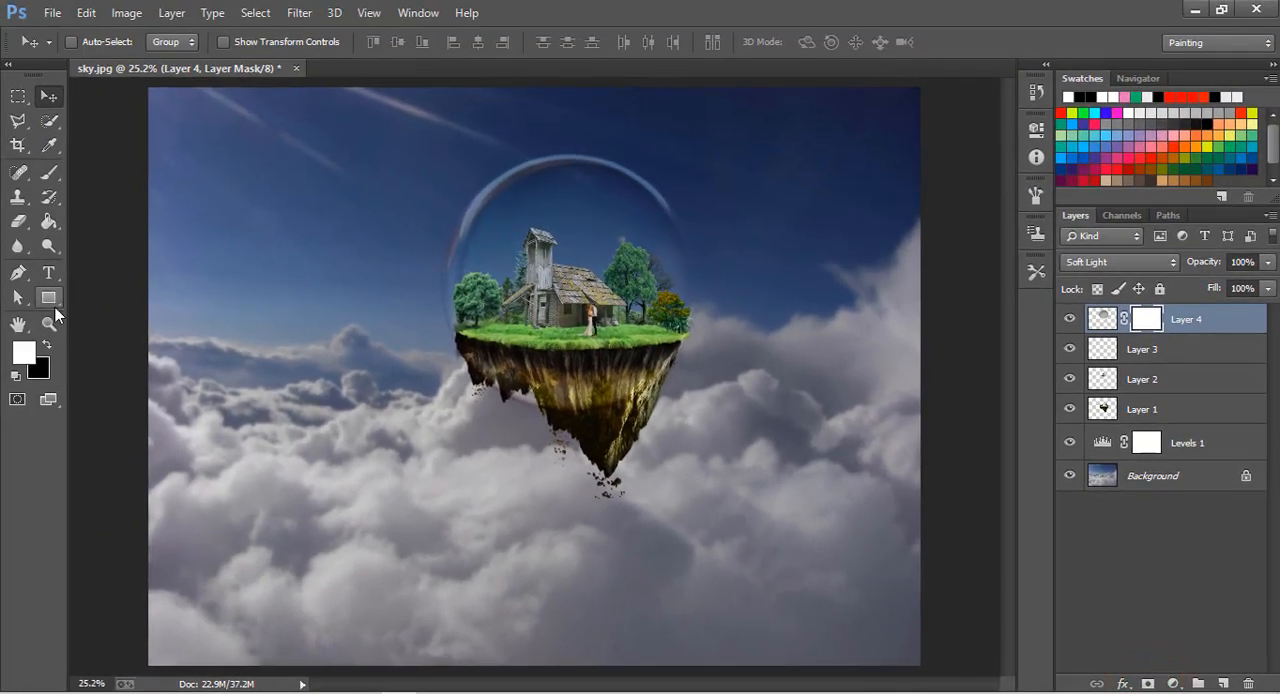
# Paint black on the glass ball's mask with a size 300 brush to hide its lower part over the island's rock.
pyautogui.click(49, 322)
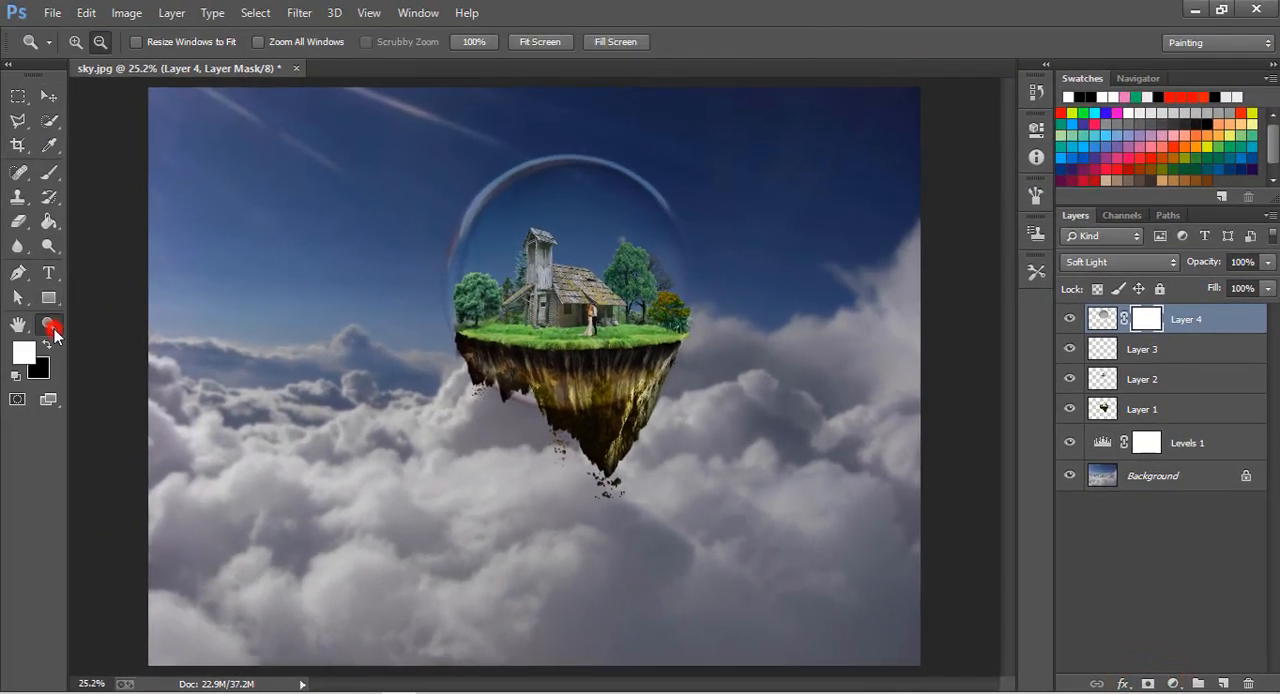
pyautogui.click(518, 326)
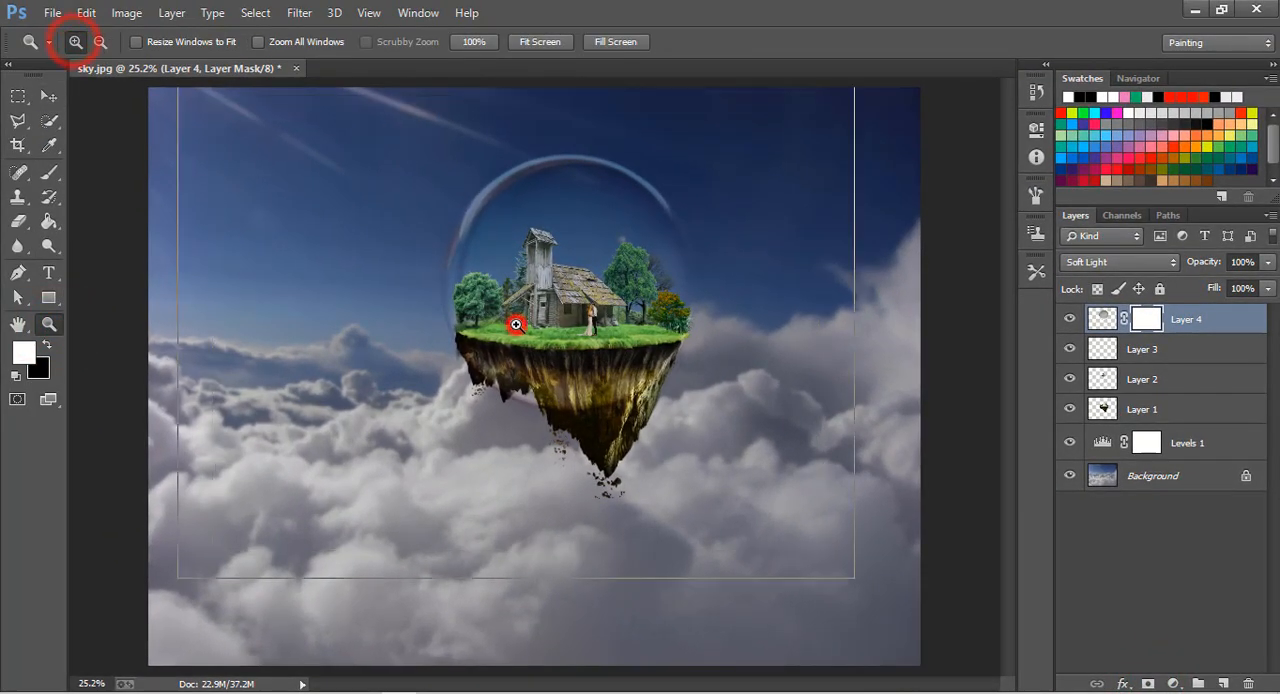
pyautogui.click(518, 326)
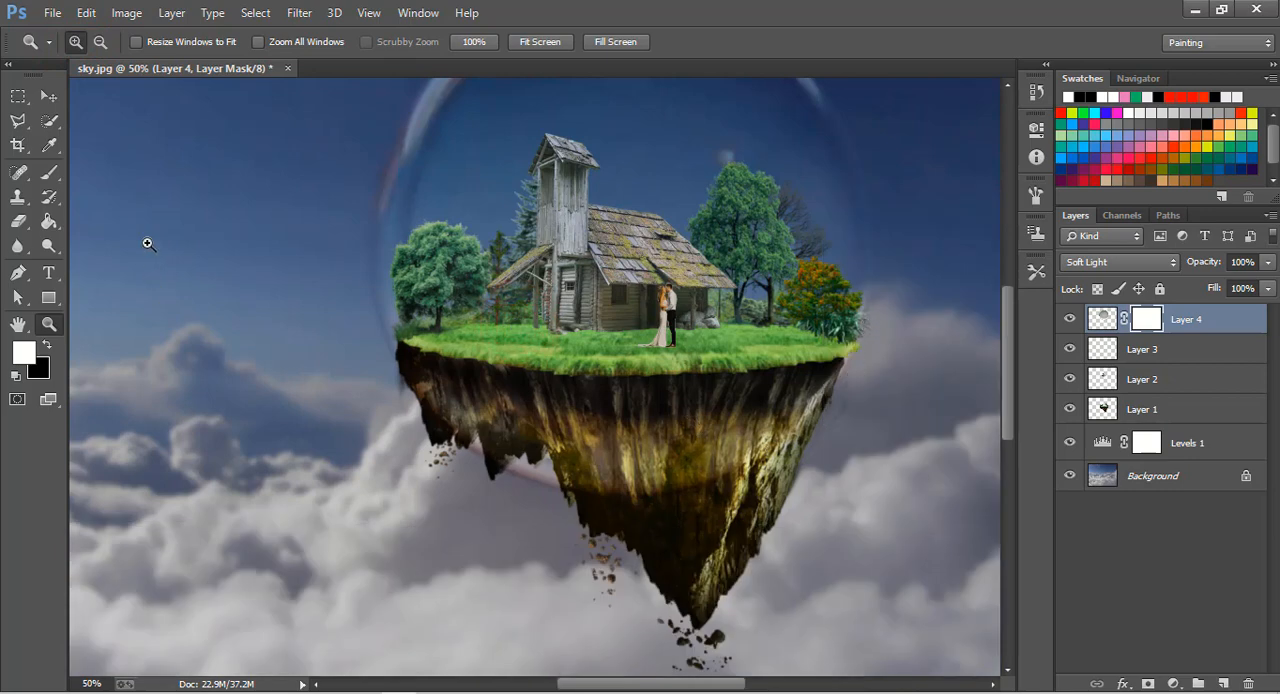
pyautogui.click(49, 96)
pyautogui.click(44, 177)
pyautogui.click(45, 345)
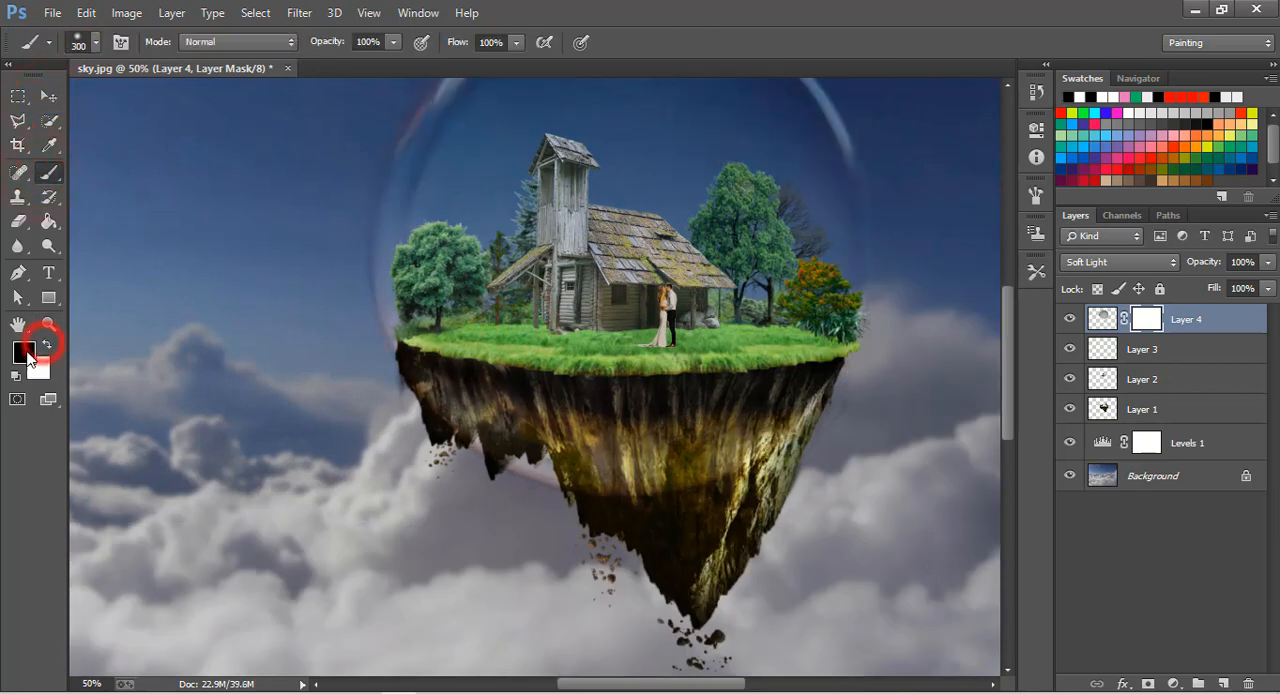
pyautogui.moveTo(358, 414)
pyautogui.mouseDown()
pyautogui.moveTo(460, 427)
pyautogui.moveTo(578, 466)
pyautogui.moveTo(712, 462)
pyautogui.moveTo(760, 451)
pyautogui.moveTo(782, 425)
pyautogui.moveTo(681, 447)
pyautogui.moveTo(523, 443)
pyautogui.moveTo(455, 424)
pyautogui.moveTo(423, 438)
pyautogui.moveTo(647, 438)
pyautogui.moveTo(770, 422)
pyautogui.moveTo(761, 452)
pyautogui.moveTo(744, 457)
pyautogui.moveTo(800, 430)
pyautogui.moveTo(790, 412)
pyautogui.moveTo(722, 434)
pyautogui.moveTo(473, 431)
pyautogui.moveTo(644, 434)
pyautogui.mouseUp()
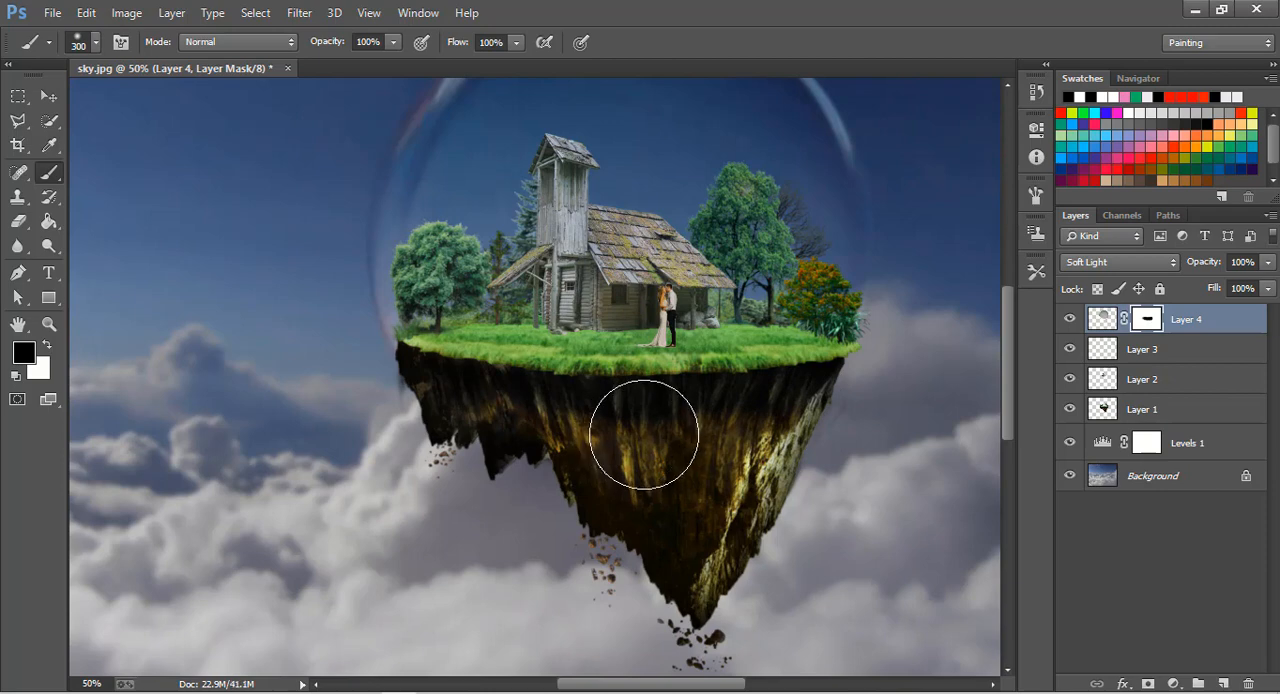
# Reduce the brush to size 90 and 59% opacity, and paint the ball's mask over the house and island.
pyautogui.press('[')
pyautogui.press('[')
pyautogui.press('[')
pyautogui.press('[')
pyautogui.press('[')
pyautogui.press('[')
pyautogui.press('[')
pyautogui.press('[')
pyautogui.press('[')
pyautogui.press('[')
pyautogui.press('[')
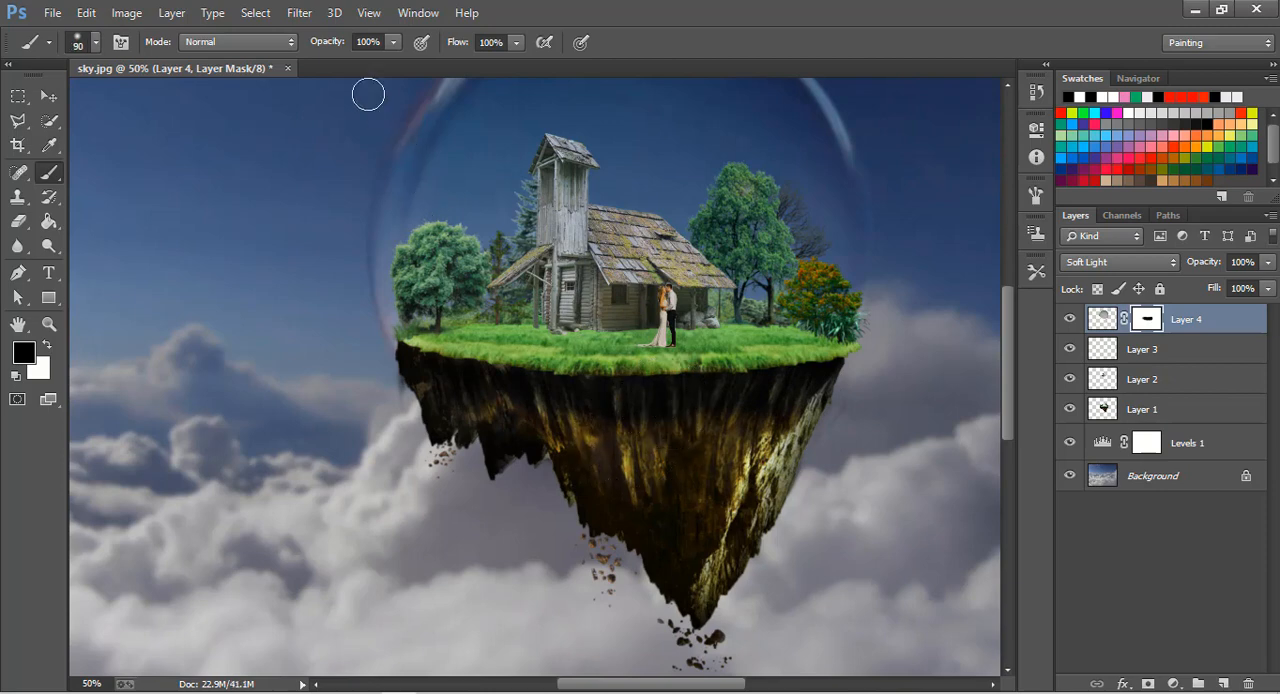
pyautogui.moveTo(337, 48); pyautogui.dragTo(305, 46)
pyautogui.click(464, 340)
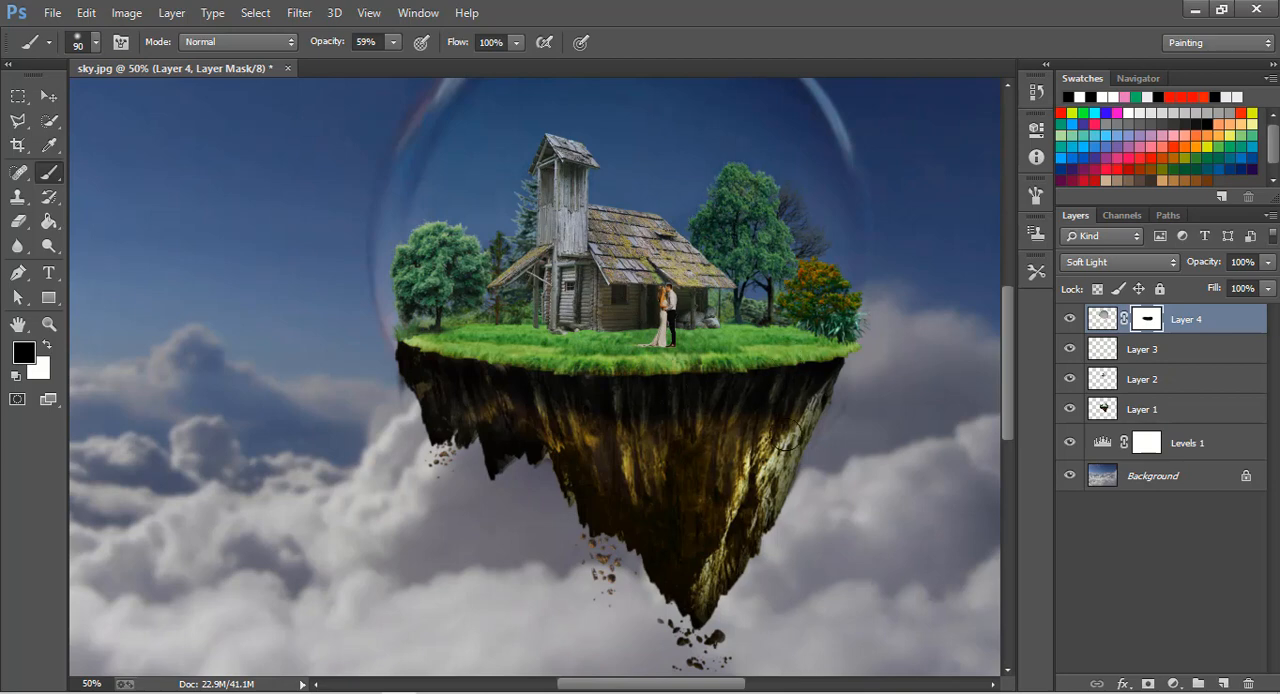
pyautogui.scroll(2, 757, 460)
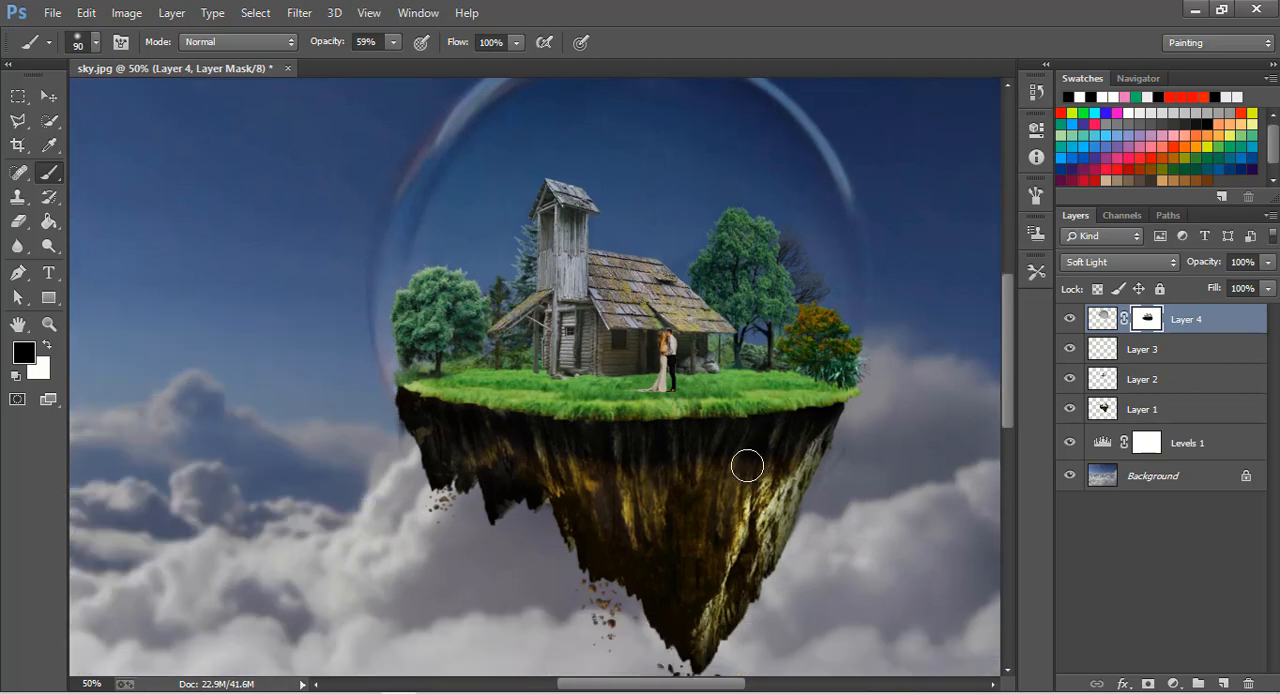
# Examine the masked bubble's edge beside the round tree on the island and the composite as a whole.
pyautogui.click(45, 324)
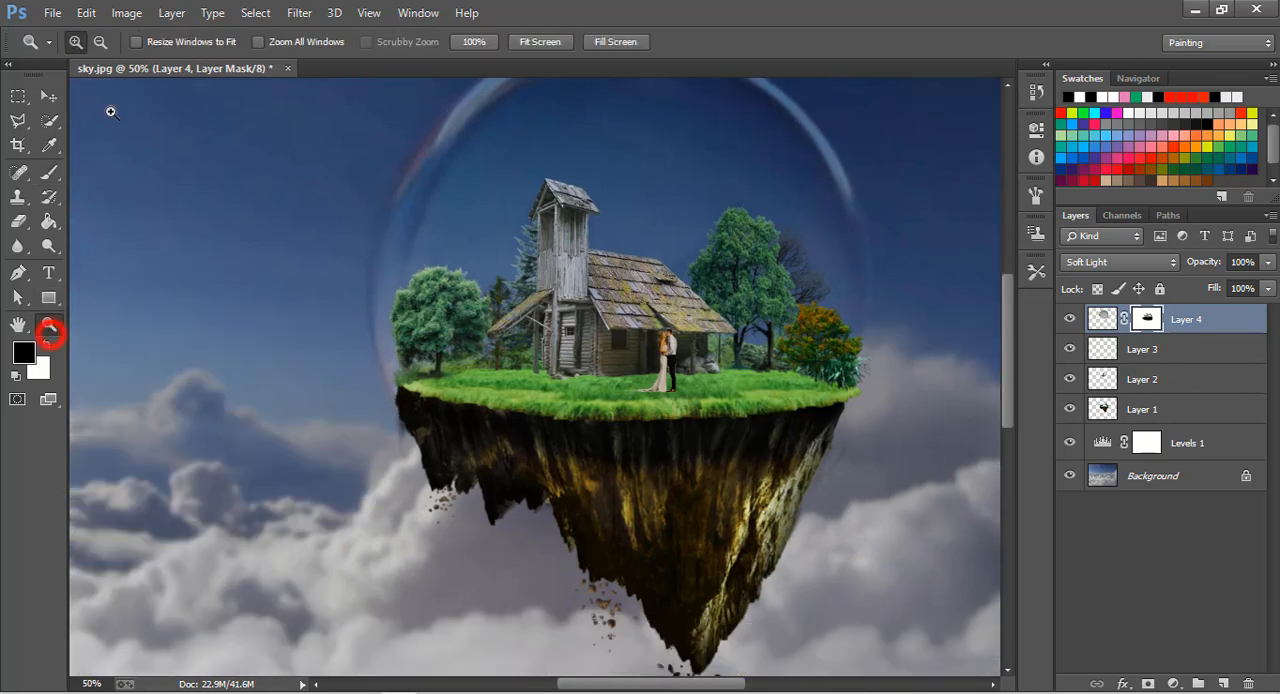
pyautogui.click(368, 330)
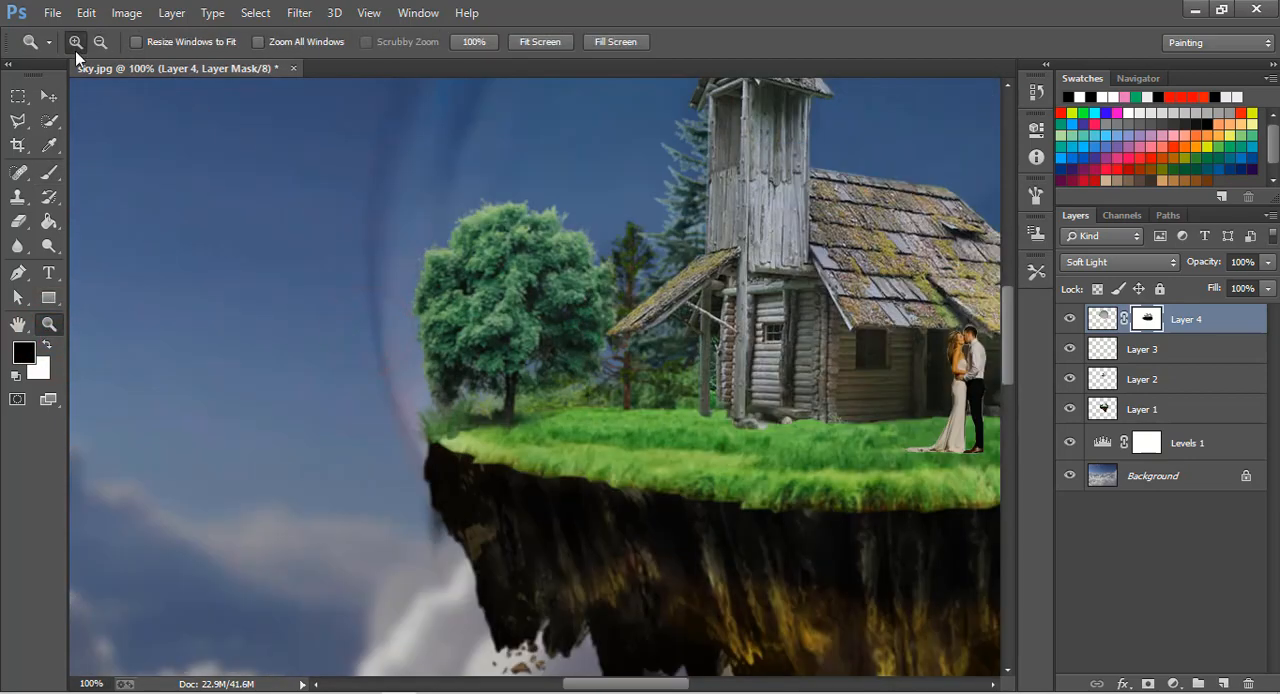
pyautogui.click(101, 42)
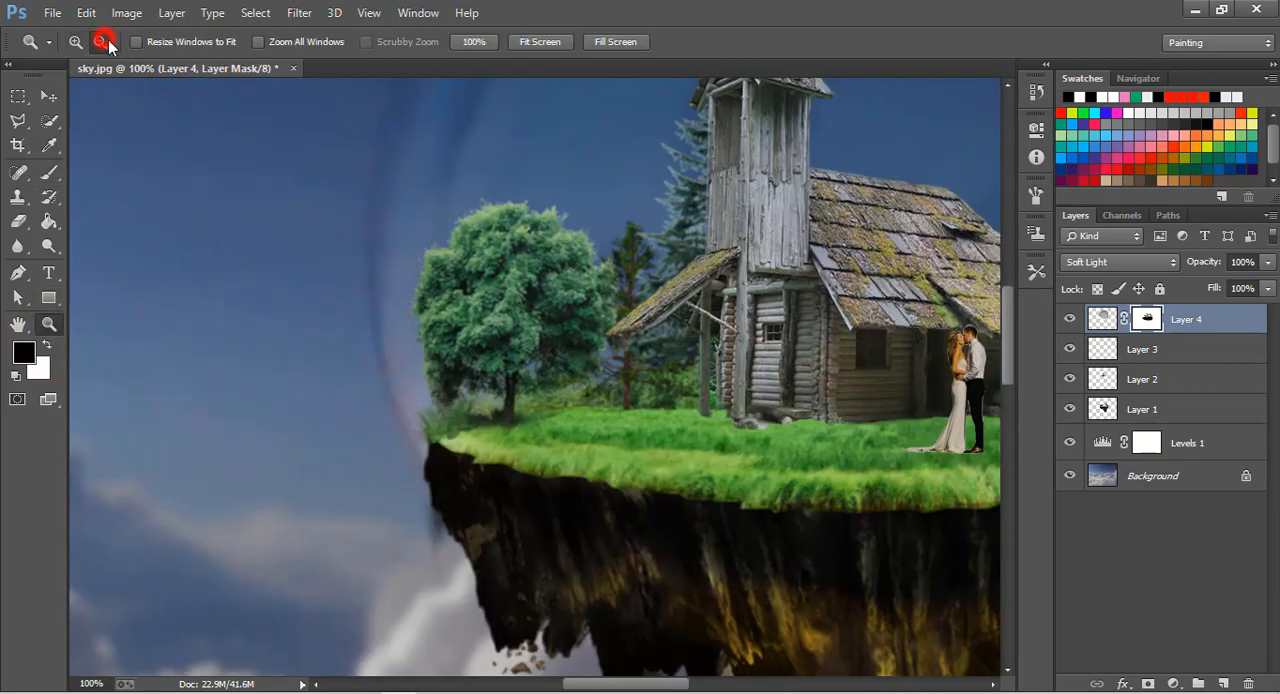
pyautogui.click(546, 357)
pyautogui.click(546, 357)
pyautogui.click(546, 357)
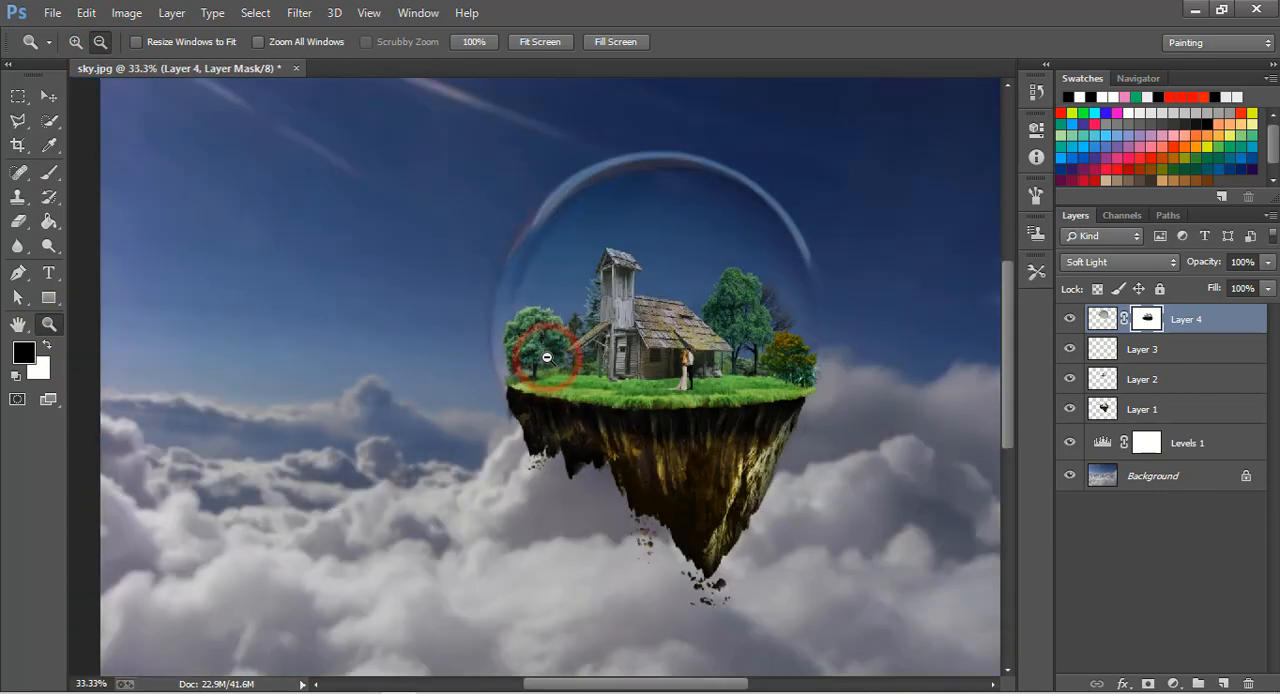
pyautogui.click(546, 357)
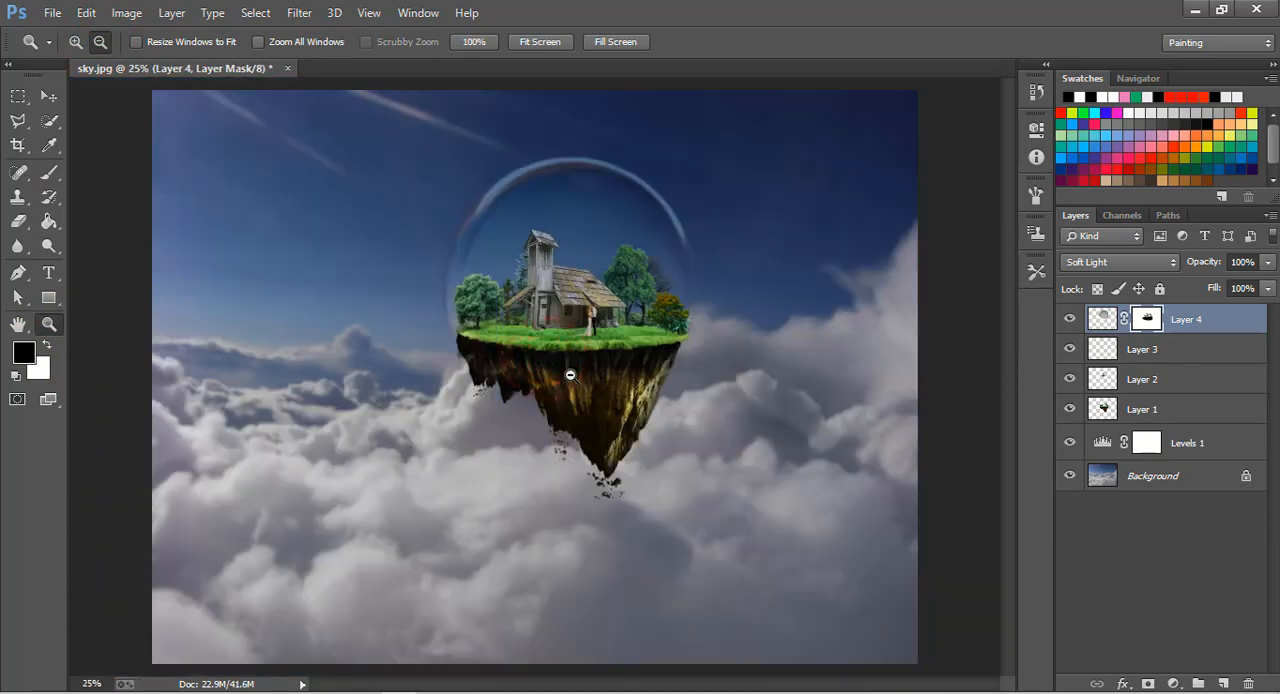
pyautogui.click(48, 98)
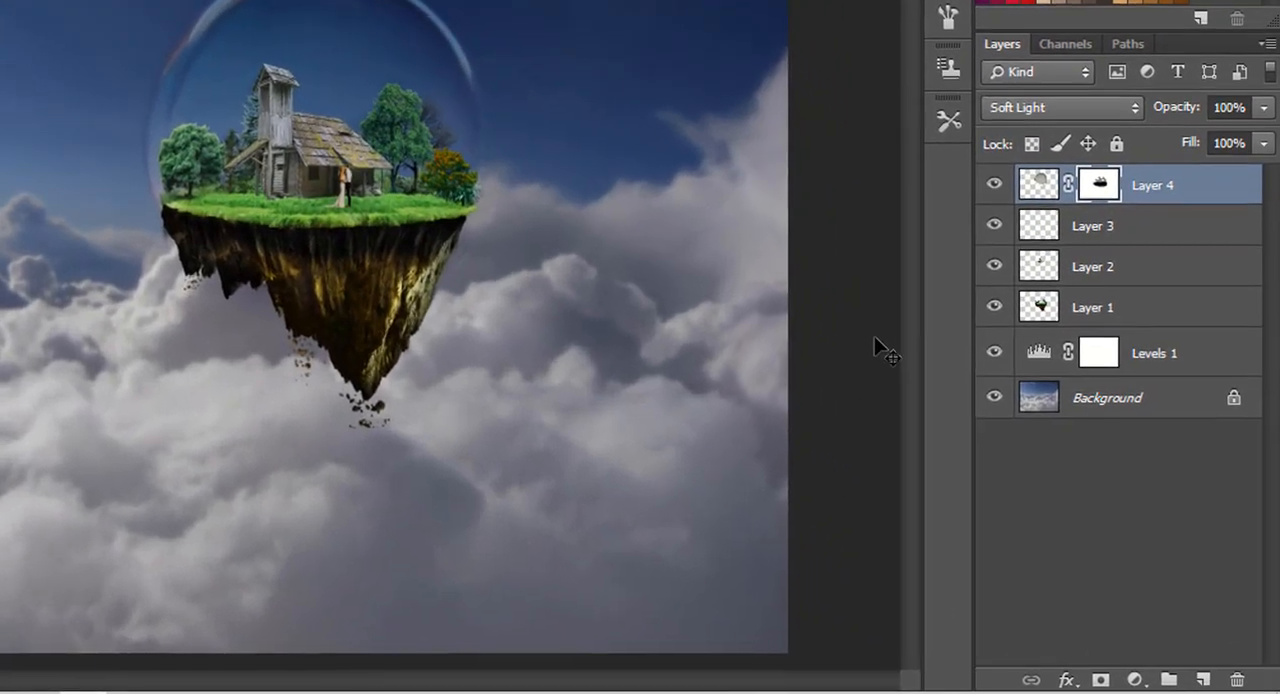
# Add a Levels adjustment directly above the Background layer with shadow input 32 and midtone 1.18.
pyautogui.click(1055, 398)
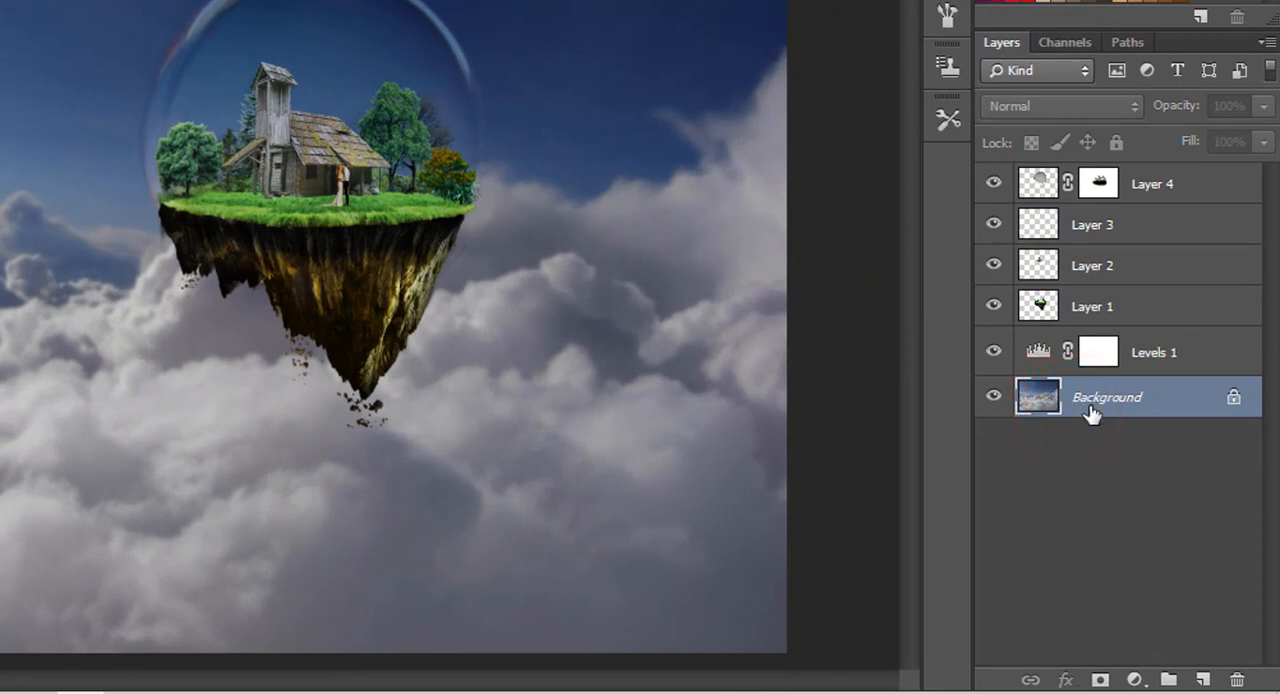
pyautogui.click(1135, 680)
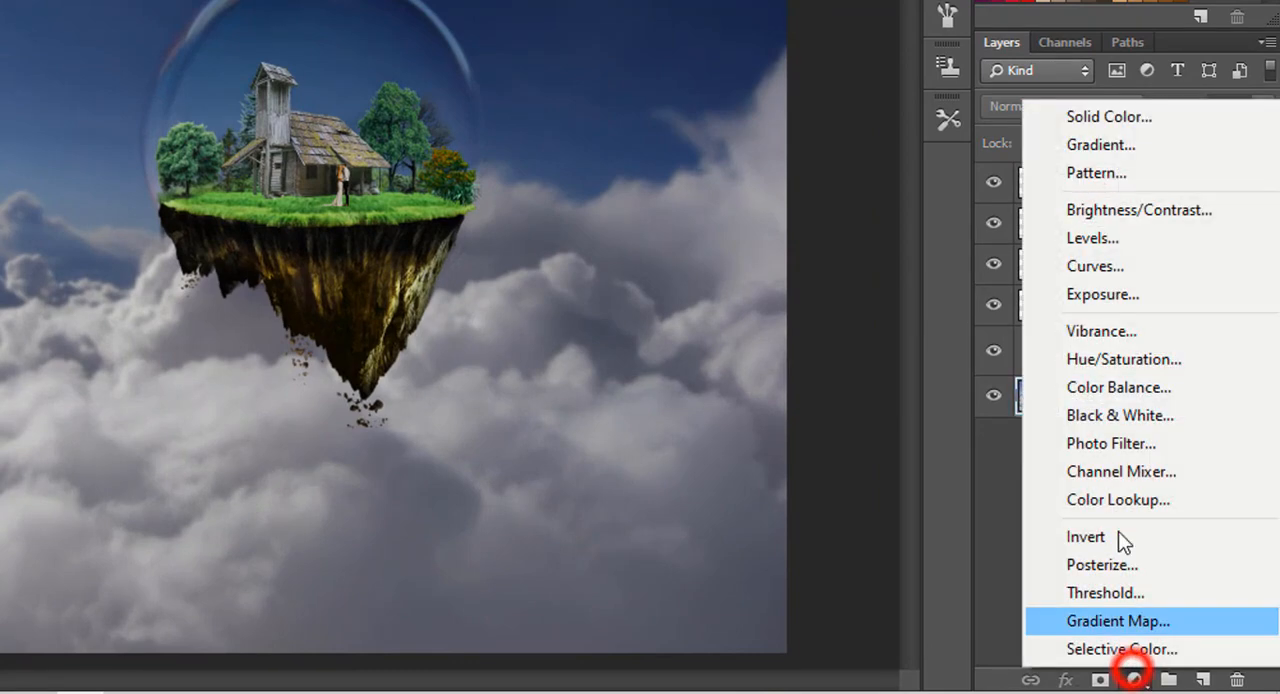
pyautogui.click(1095, 238)
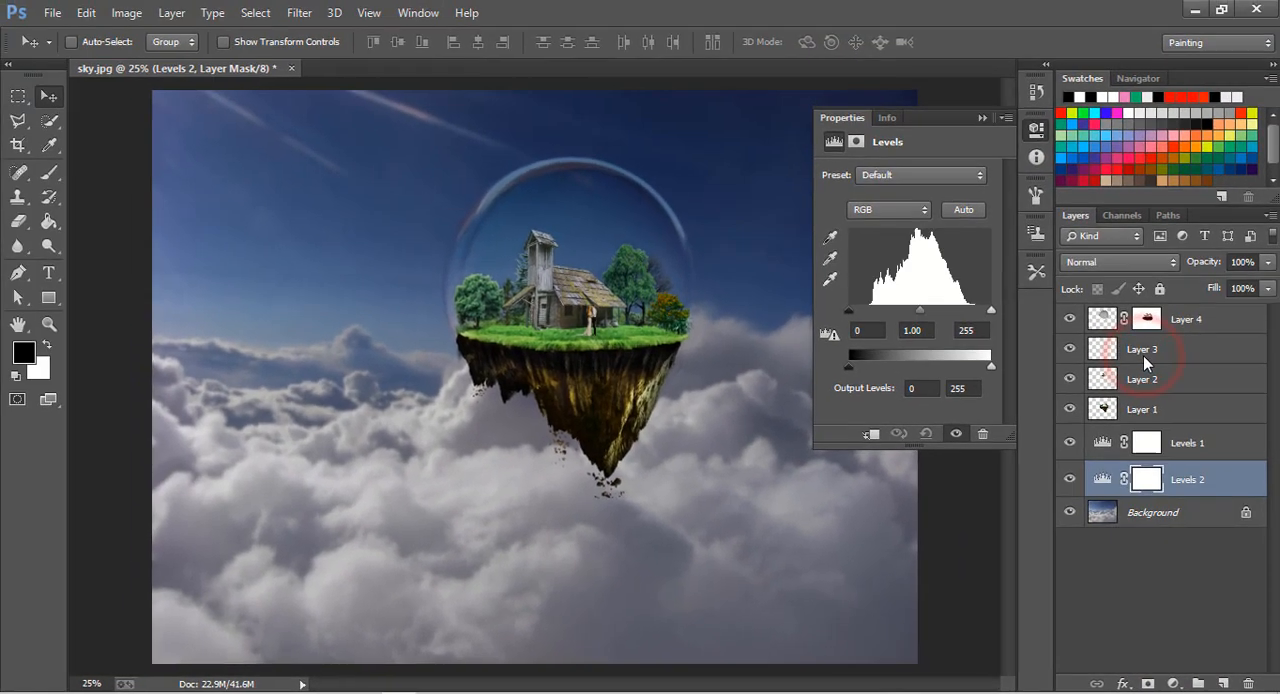
pyautogui.moveTo(853, 316); pyautogui.dragTo(866, 318)
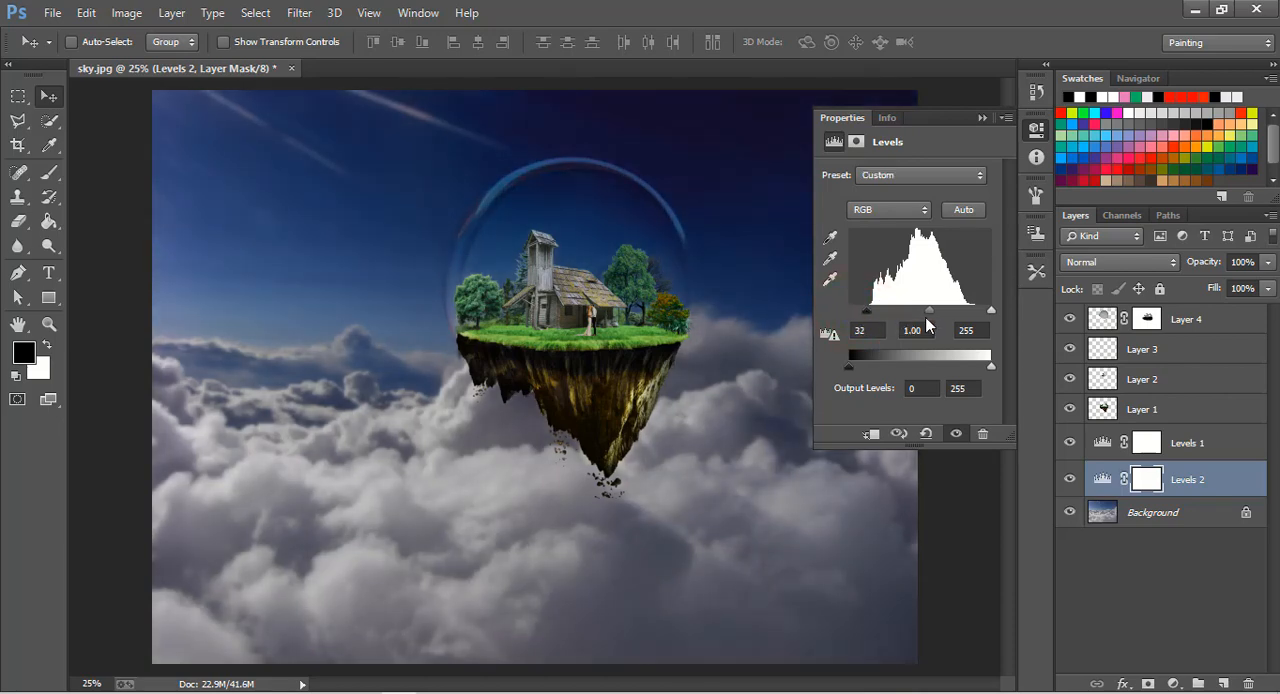
pyautogui.moveTo(937, 317); pyautogui.dragTo(922, 315)
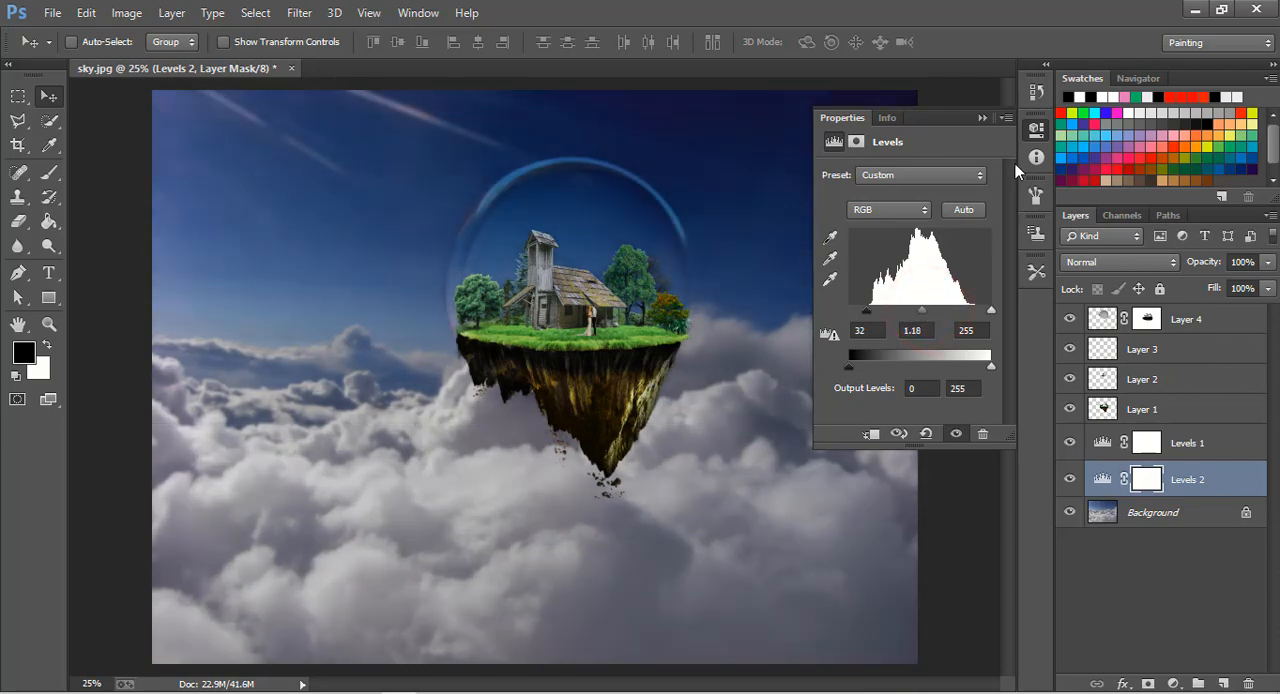
pyautogui.click(983, 119)
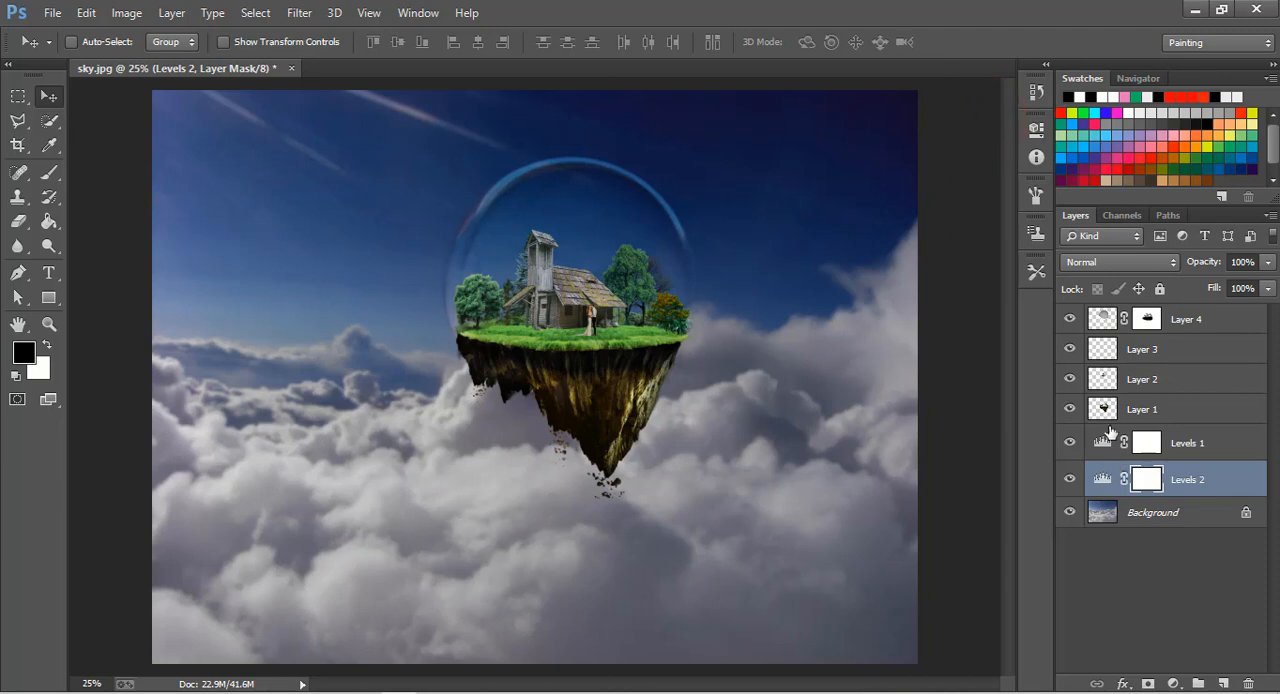
# Open pngg.png and bring the blue virus into the sky composite above the glass ball layer, placing it over the lower-left clouds.
pyautogui.click(1177, 327)
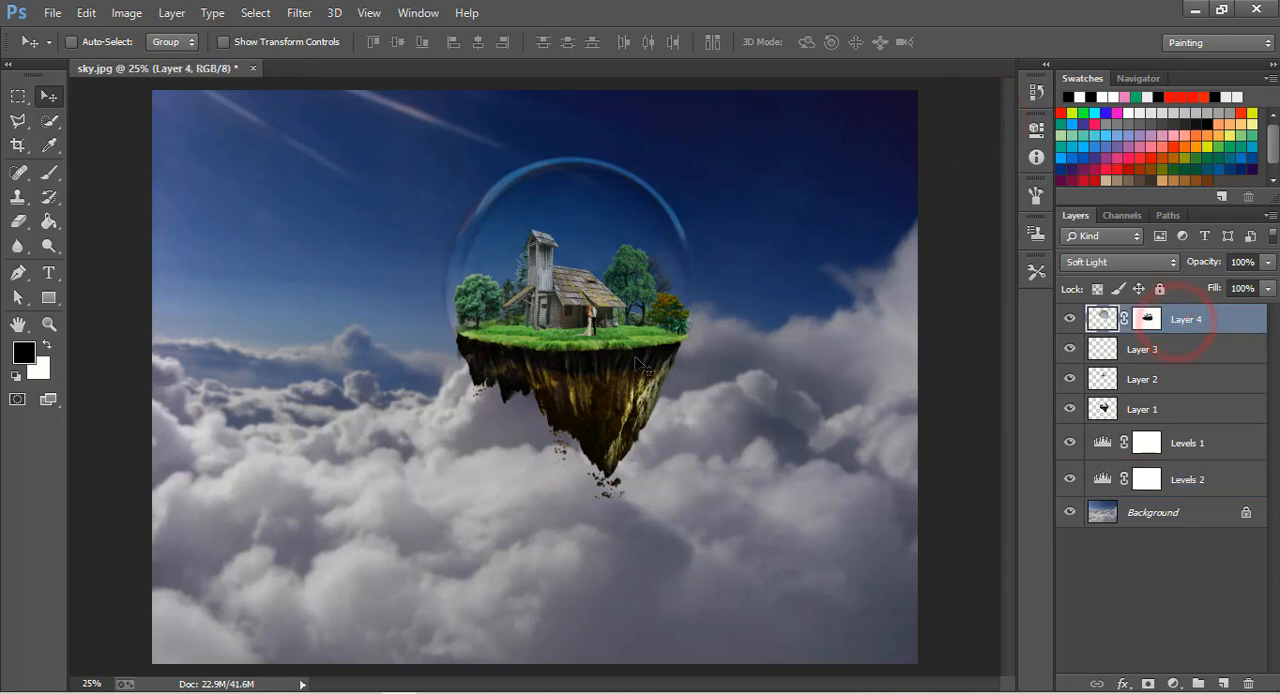
pyautogui.click(52, 14)
pyautogui.click(63, 55)
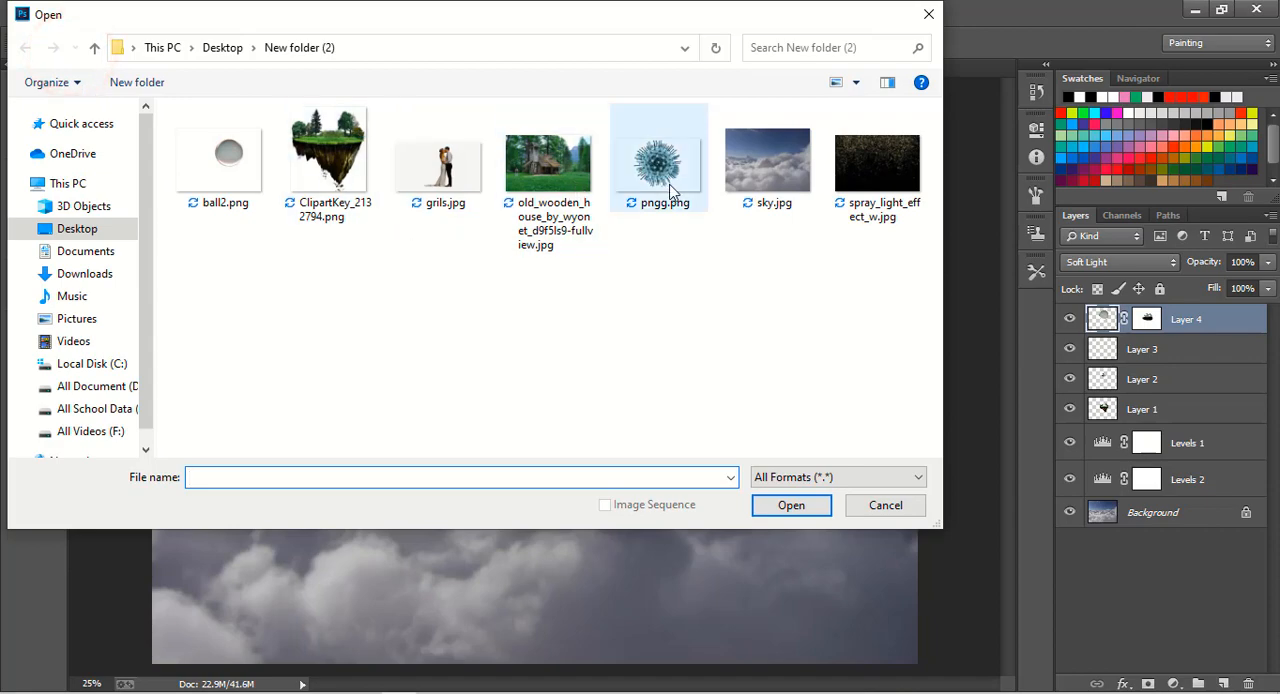
pyautogui.doubleClick(667, 185)
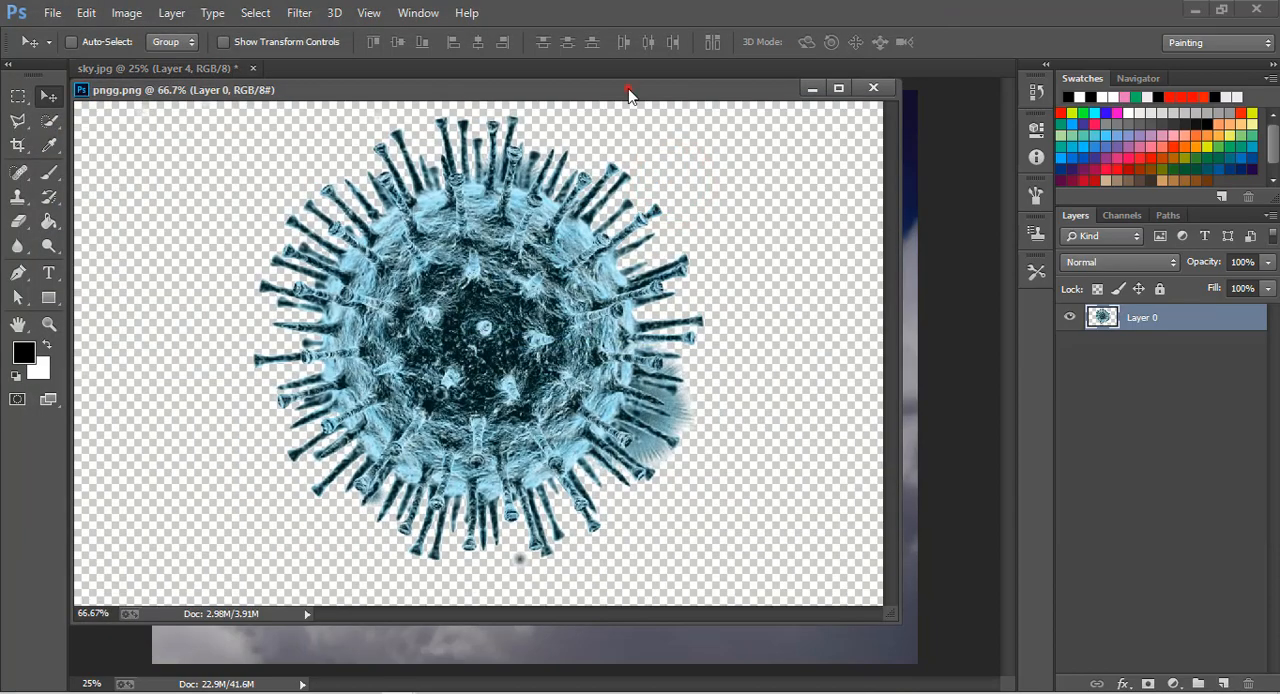
pyautogui.moveTo(628, 93); pyautogui.dragTo(628, 86)
pyautogui.moveTo(606, 303); pyautogui.dragTo(322, 508)
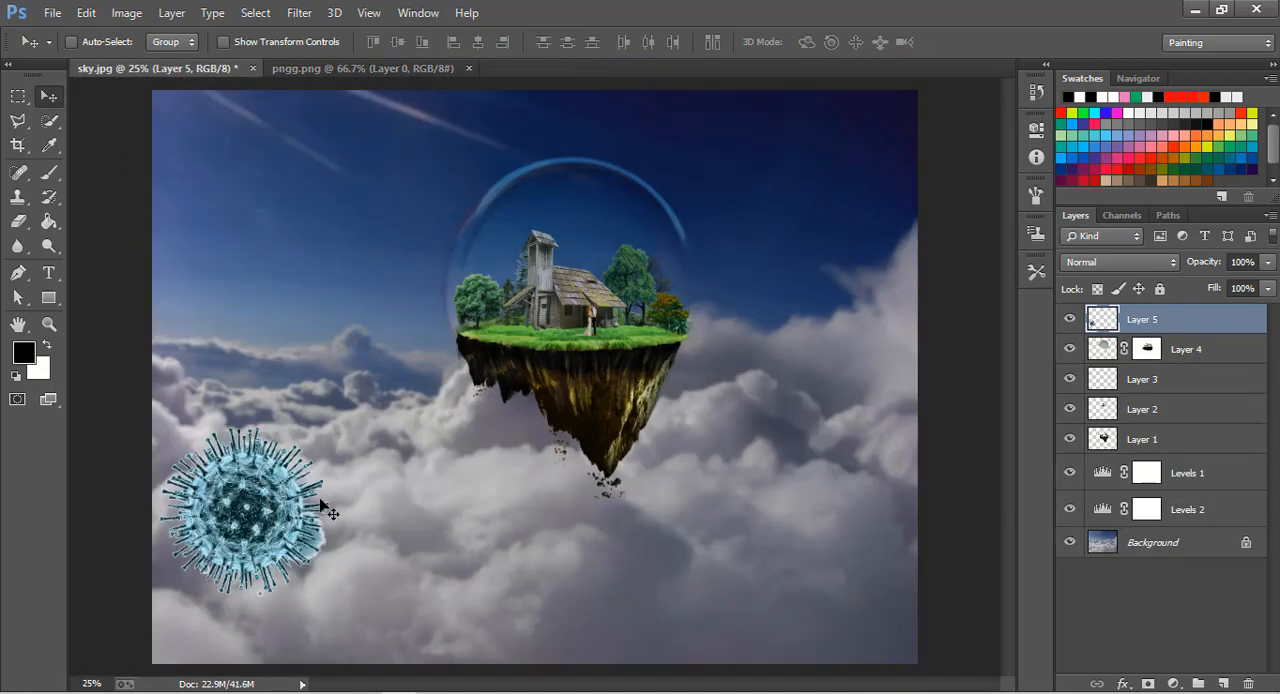
pyautogui.moveTo(229, 494); pyautogui.dragTo(256, 540)
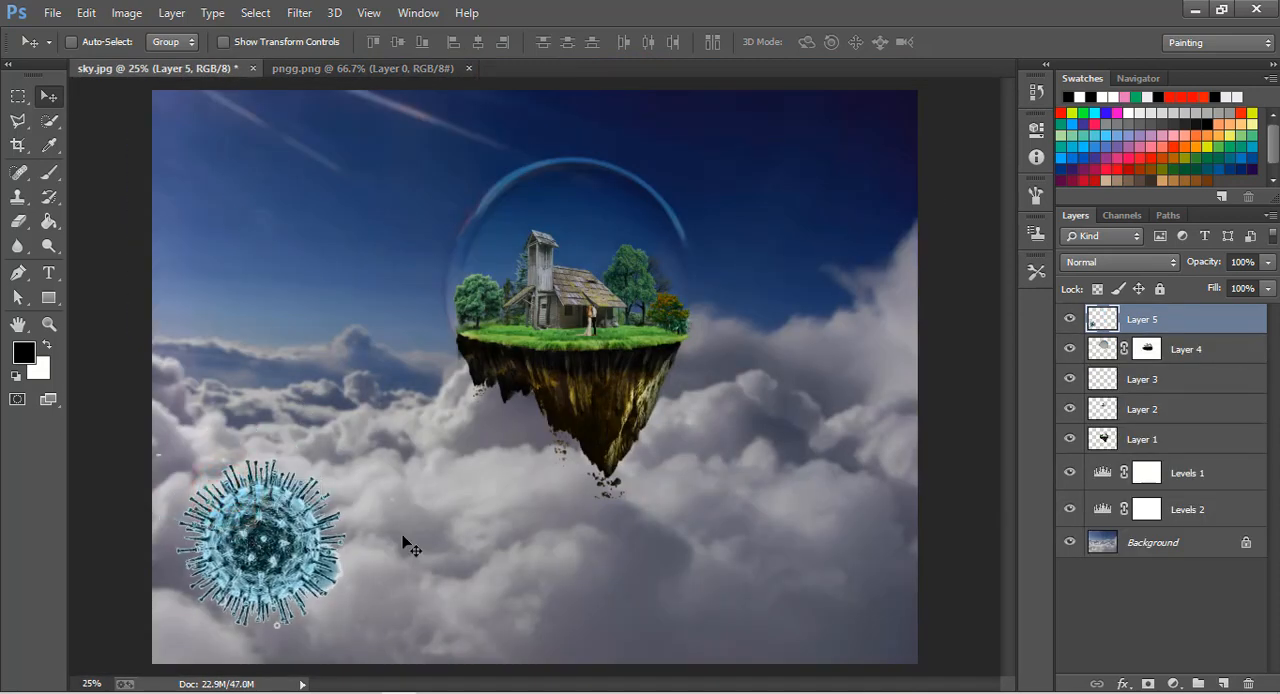
# Duplicate the virus layer, scale the copy to about 32%, and place it over the clouds right of the floating island.
pyautogui.moveTo(1143, 320); pyautogui.dragTo(1221, 683)
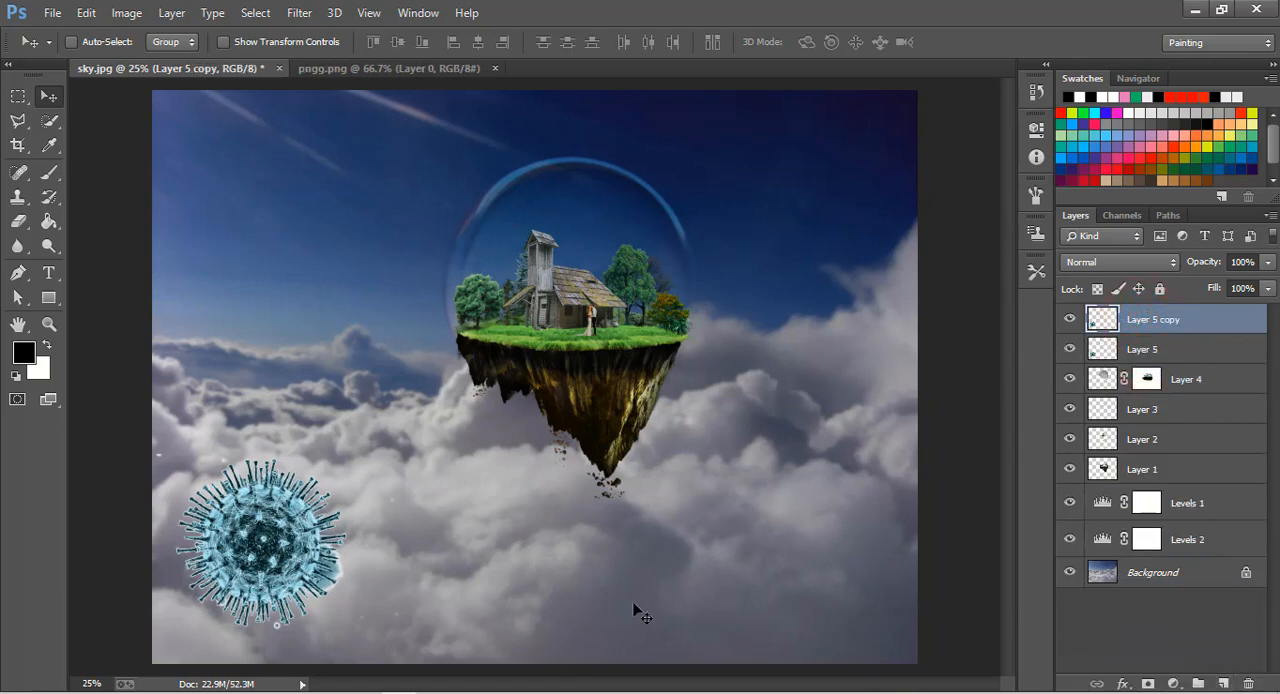
pyautogui.moveTo(293, 525); pyautogui.dragTo(780, 458)
pyautogui.hotkey('ctrl', 't')
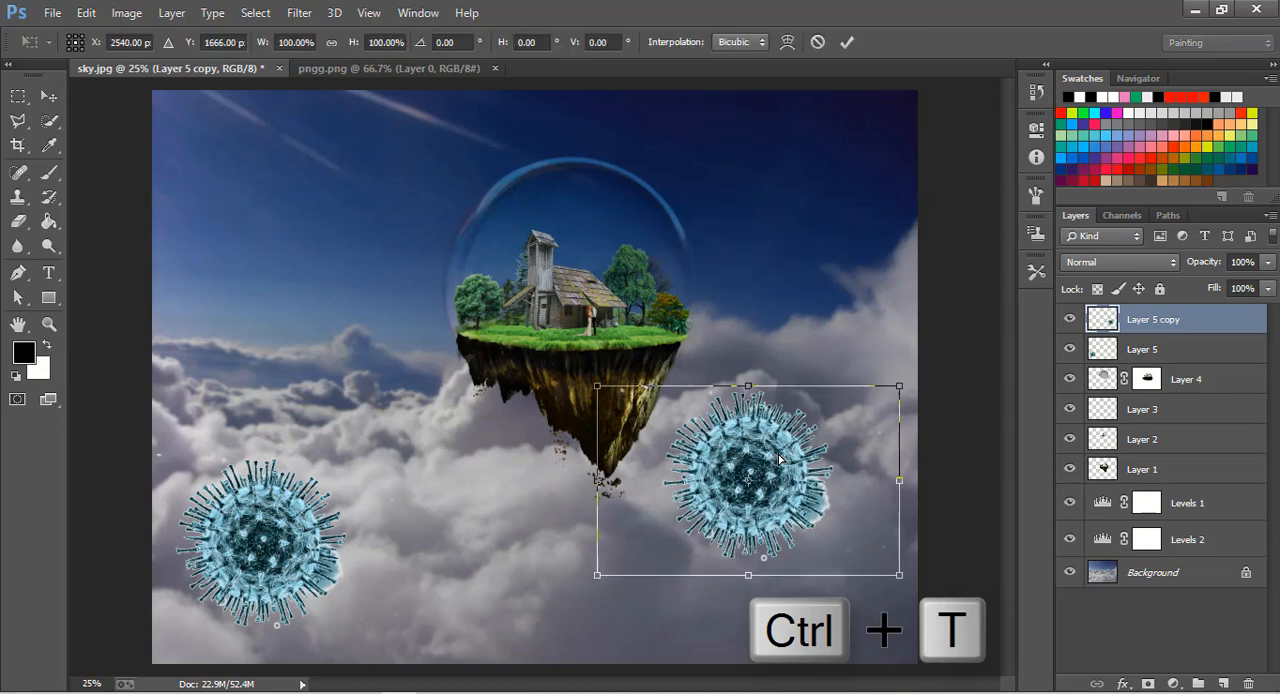
pyautogui.moveTo(897, 392); pyautogui.dragTo(840, 382)
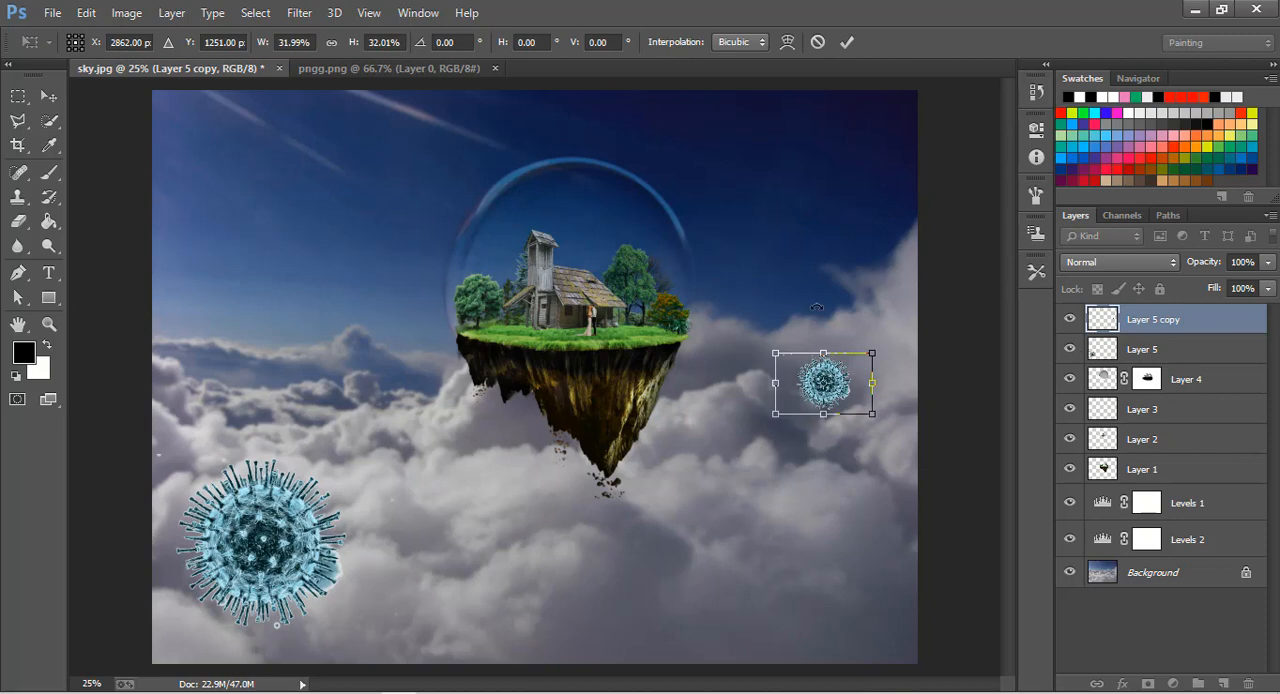
pyautogui.click(847, 44)
# Duplicate the small virus, move the copy below and right of the island, and enlarge it to about 228%.
pyautogui.hotkey('ctrl', 'j')
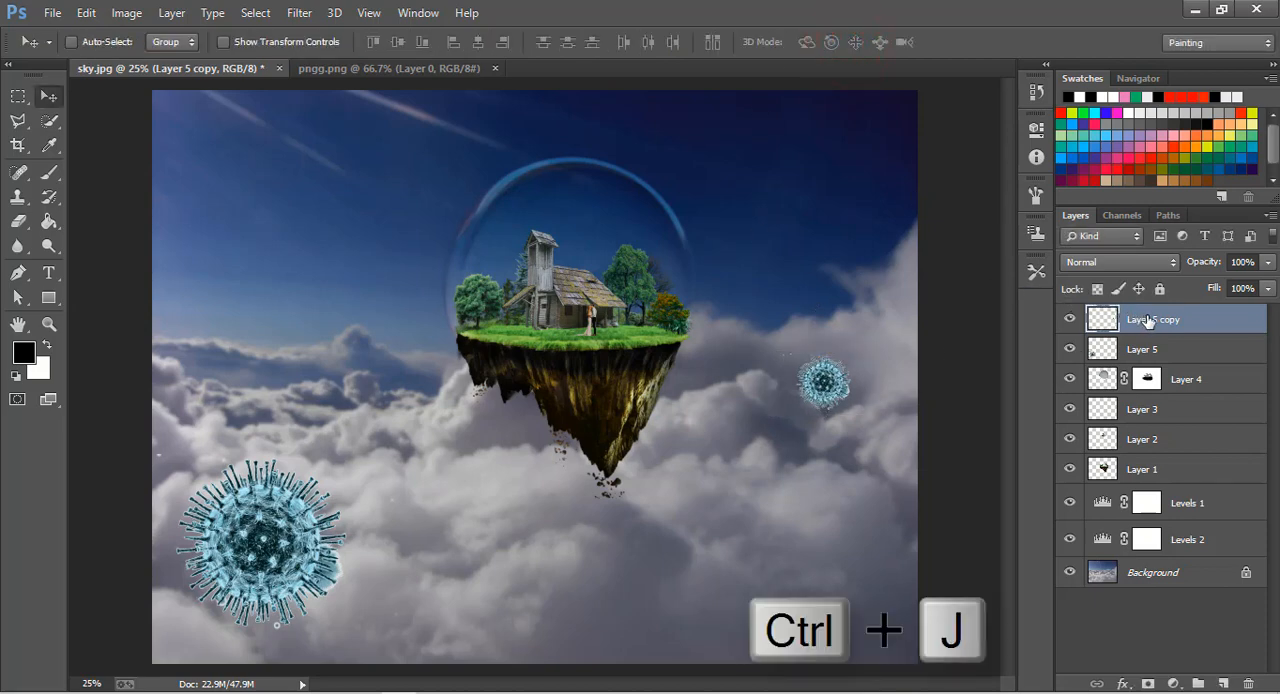
pyautogui.hotkey('ctrl', 'j')
pyautogui.moveTo(833, 375); pyautogui.dragTo(713, 525)
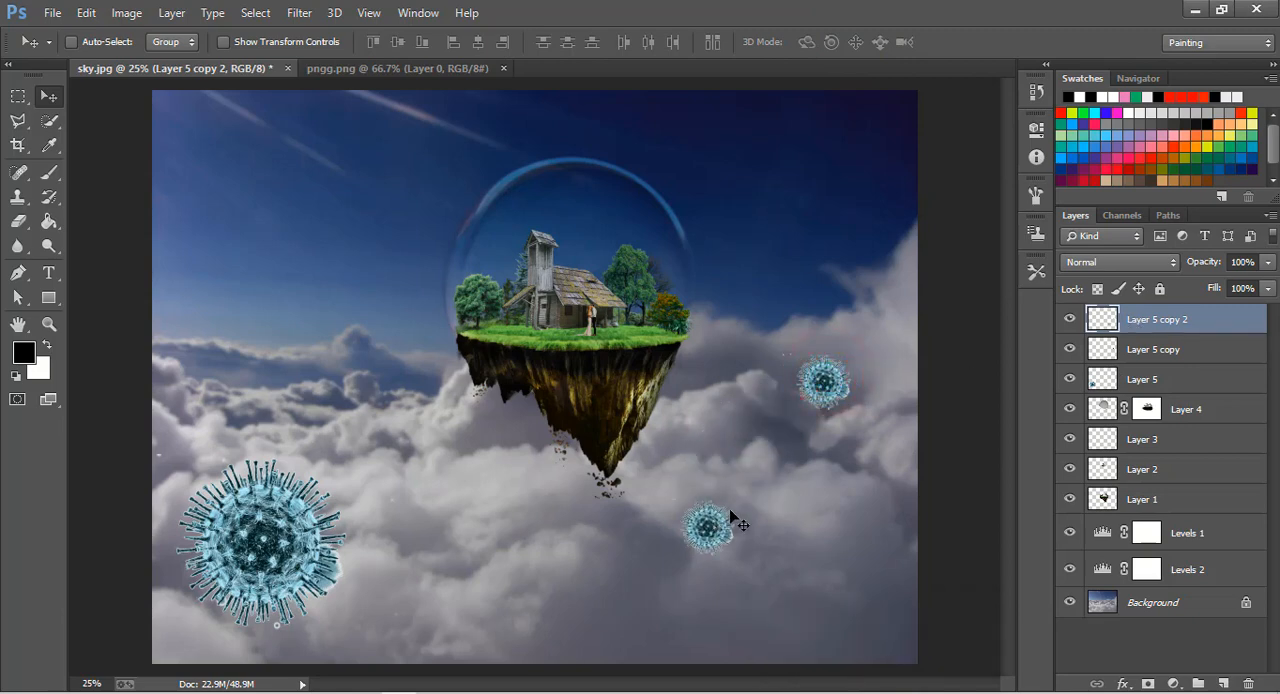
pyautogui.hotkey('ctrl', 't')
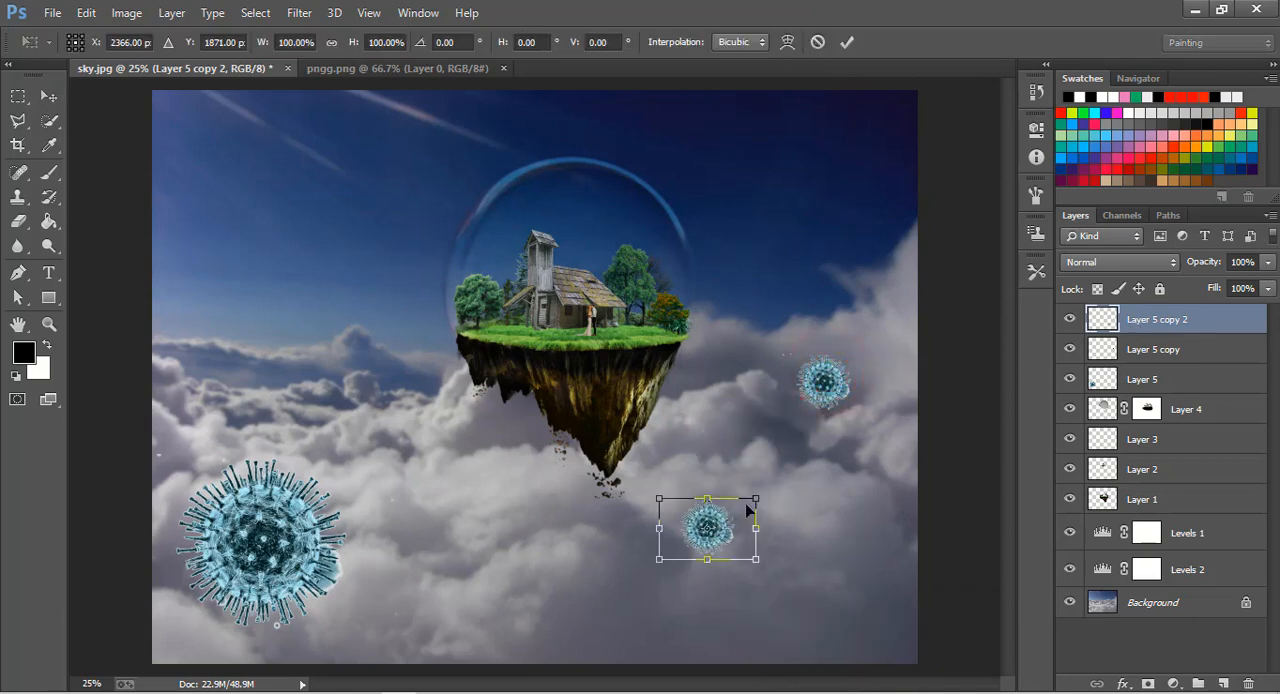
pyautogui.moveTo(755, 498); pyautogui.dragTo(722, 569)
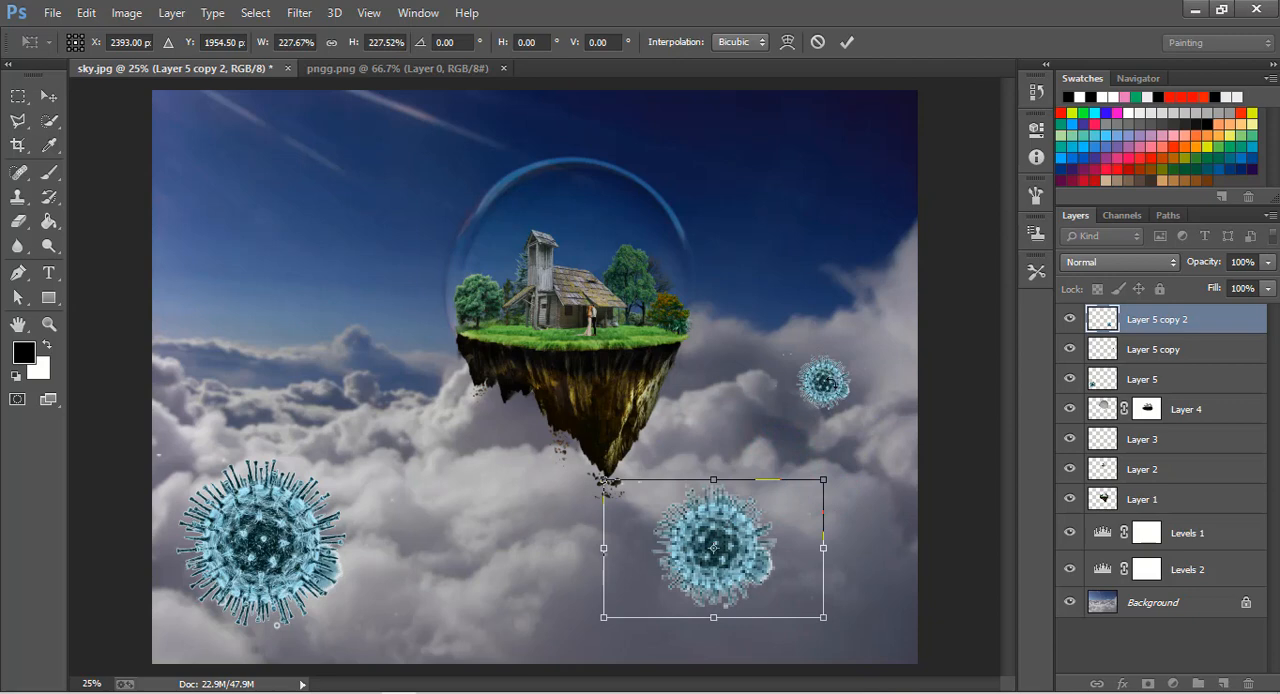
pyautogui.click(846, 42)
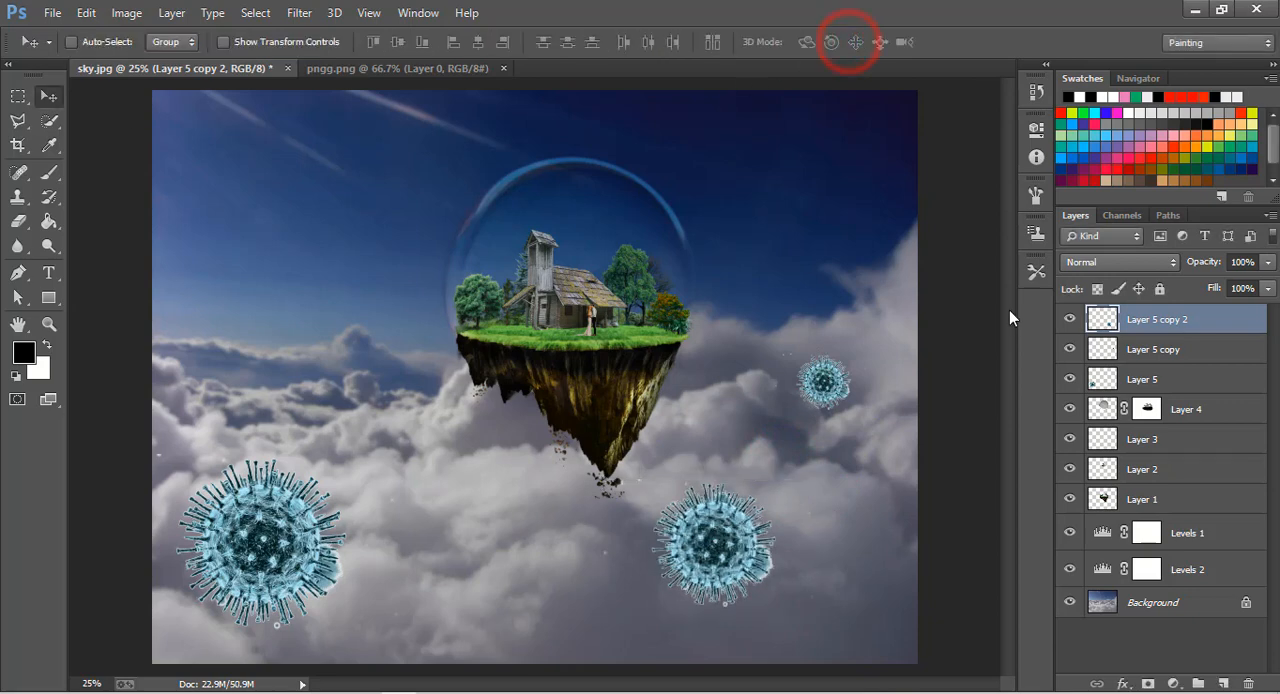
# Duplicate the small virus on Layer 5 copy and place the copy over the clouds left of the island.
pyautogui.click(1203, 349)
pyautogui.hotkey('ctrl', 'j')
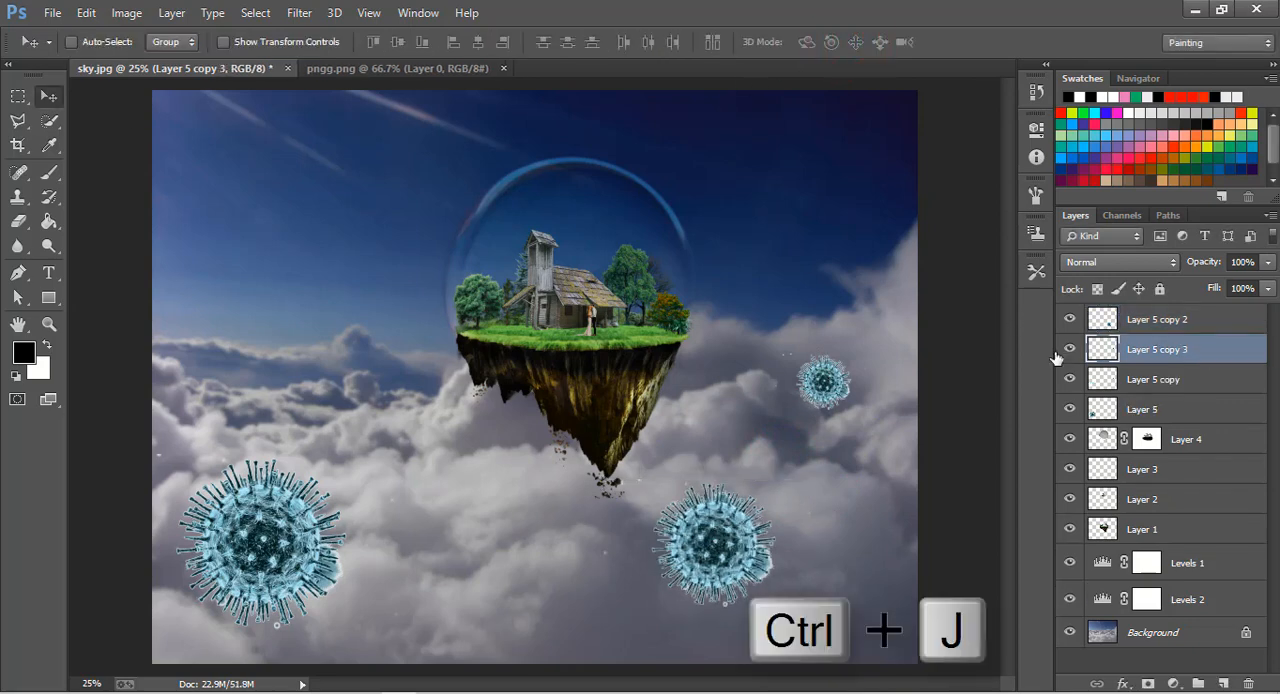
pyautogui.moveTo(822, 388); pyautogui.dragTo(336, 403)
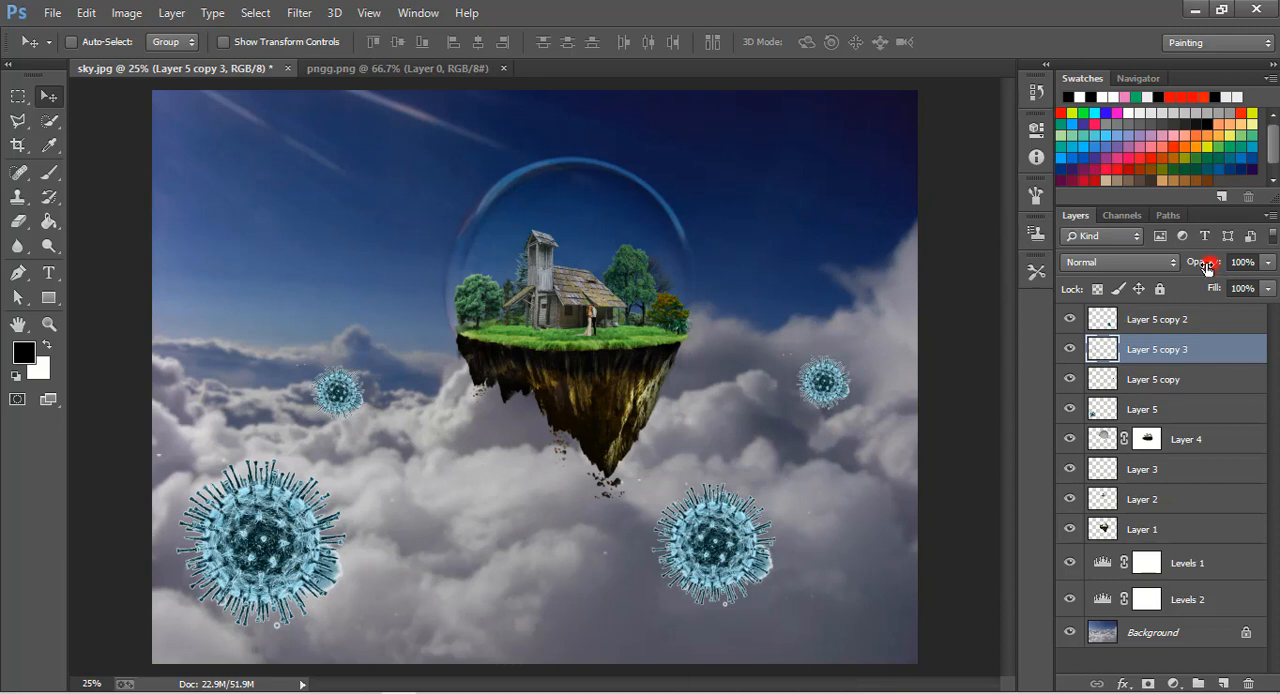
# Lower the opacity of the large lower-left virus to 81% and of the small virus right of the island to 79%.
pyautogui.click(1136, 407)
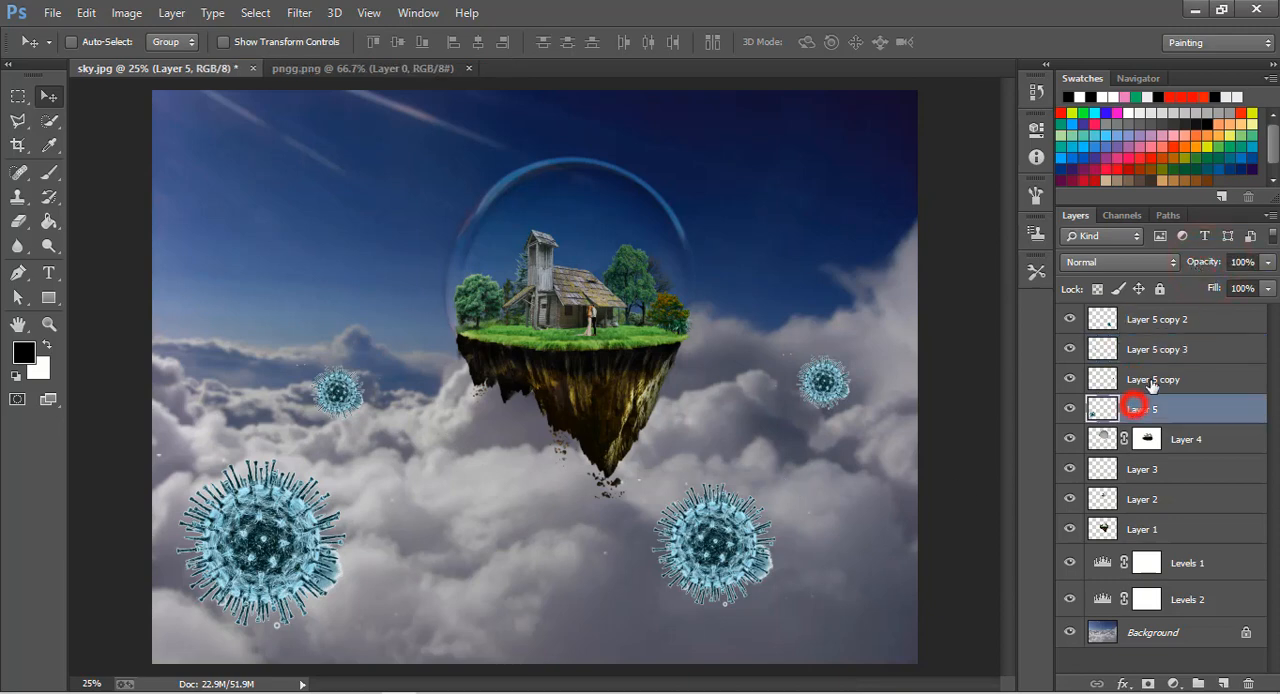
pyautogui.moveTo(1222, 262); pyautogui.dragTo(1196, 268)
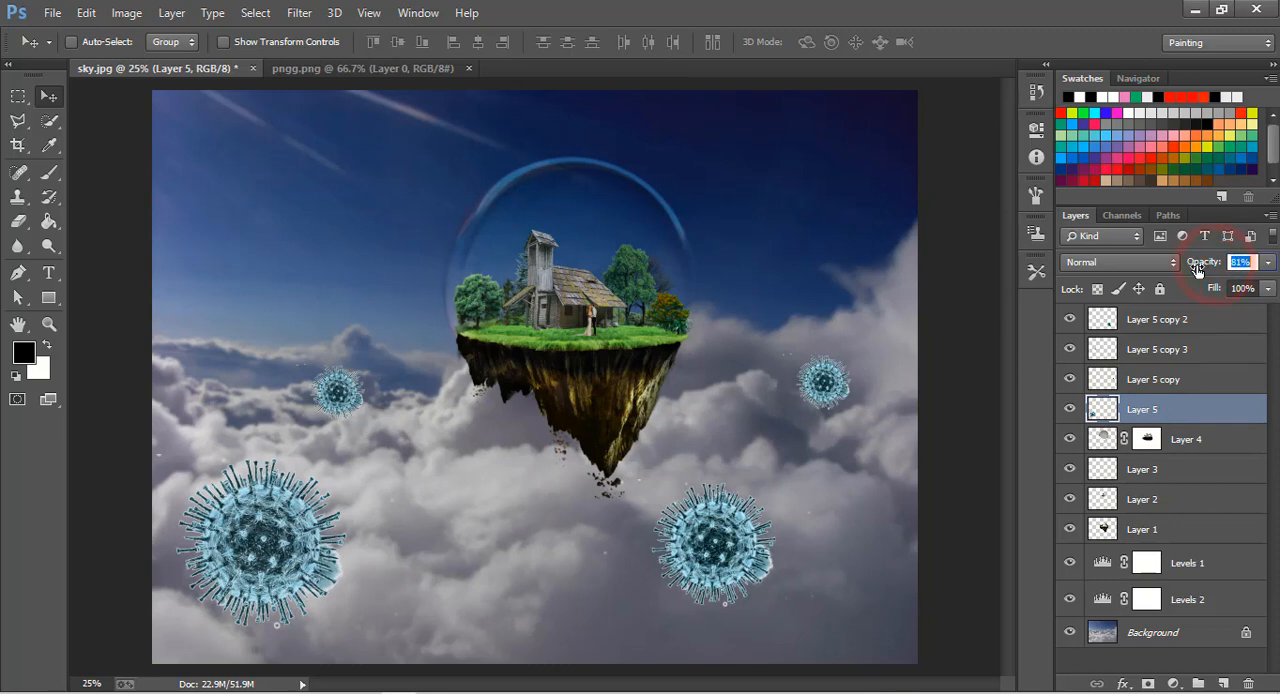
pyautogui.click(1143, 379)
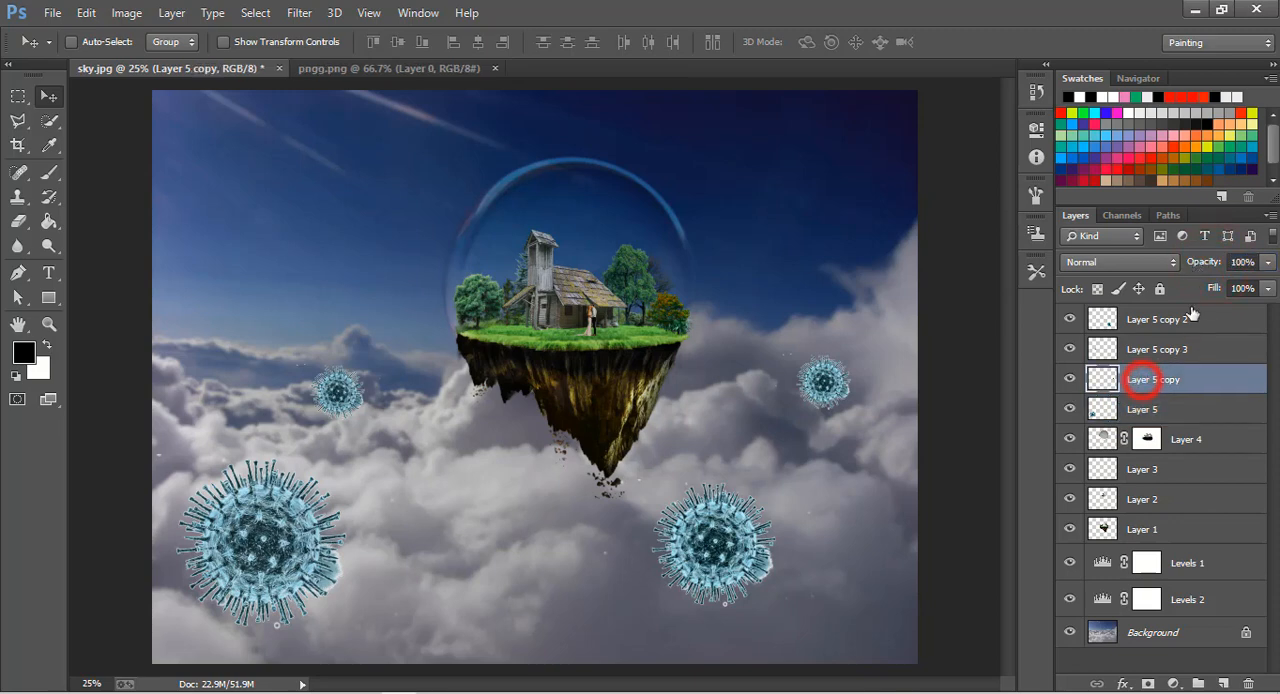
pyautogui.moveTo(1216, 262); pyautogui.dragTo(1196, 268)
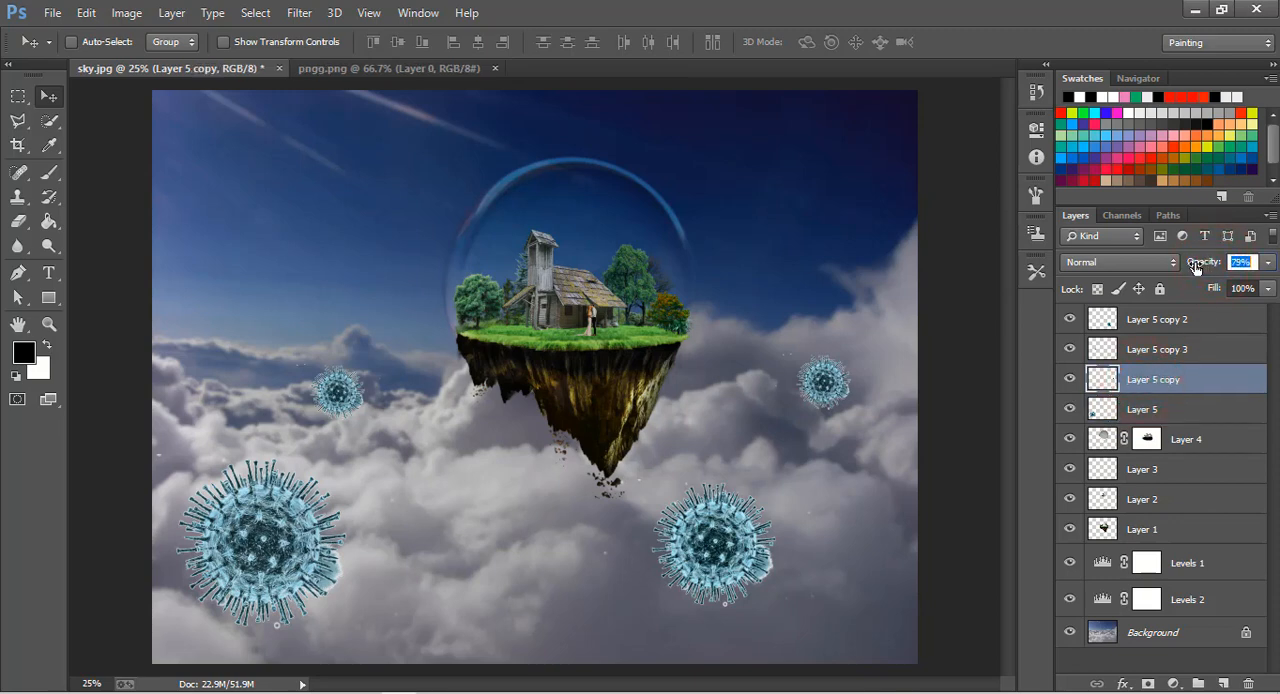
# Reduce the opacity of the small virus left of the island, and set the virus below and right of the island to 80%.
pyautogui.click(1183, 347)
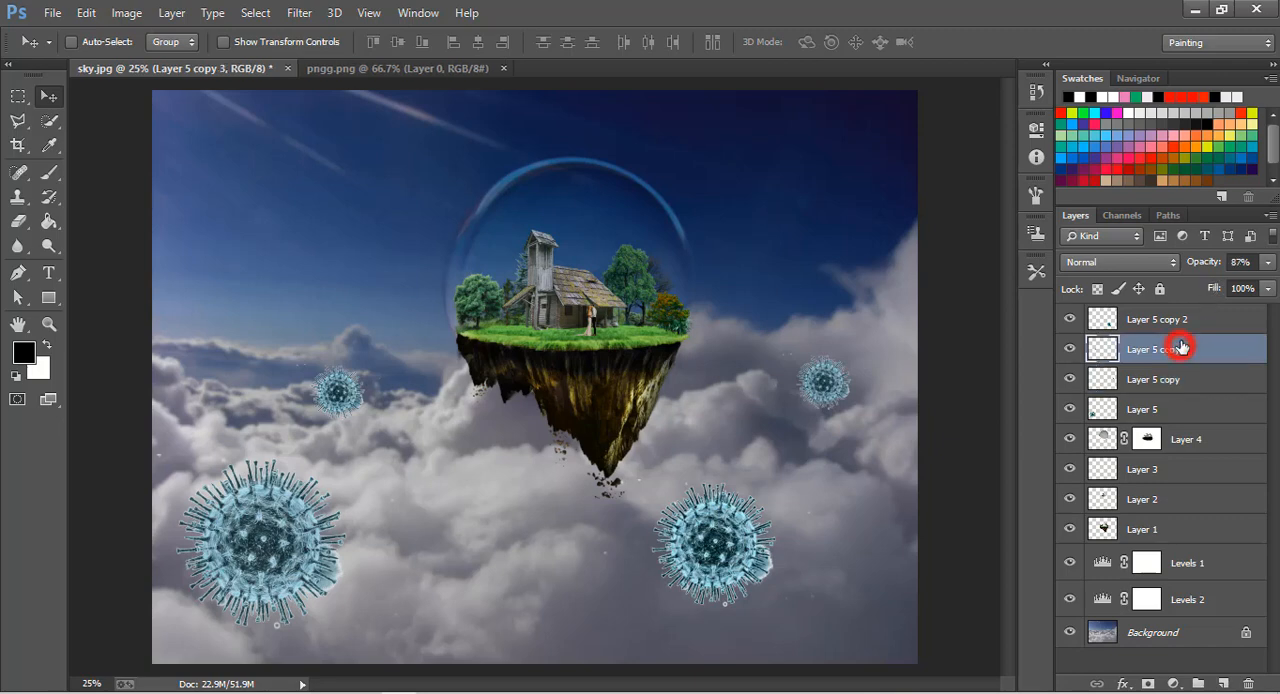
pyautogui.click(1190, 262)
pyautogui.moveTo(1185, 265); pyautogui.dragTo(1210, 262)
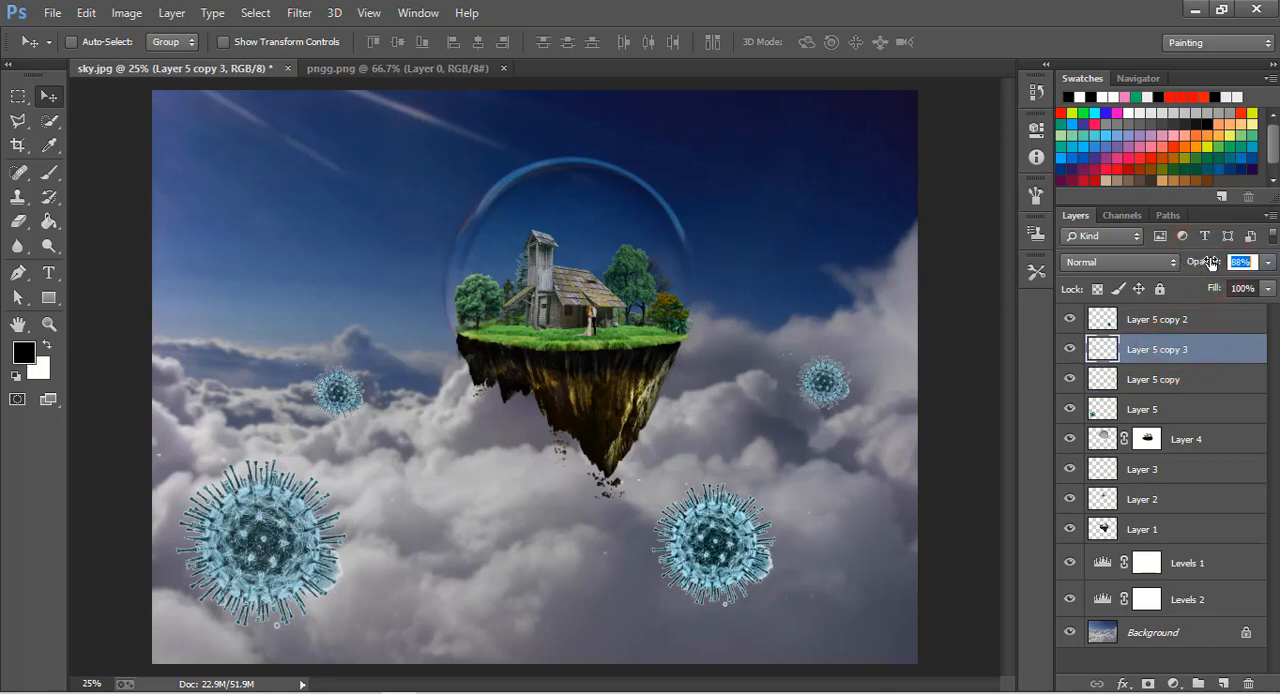
pyautogui.click(1140, 320)
pyautogui.moveTo(1218, 268); pyautogui.dragTo(1196, 272)
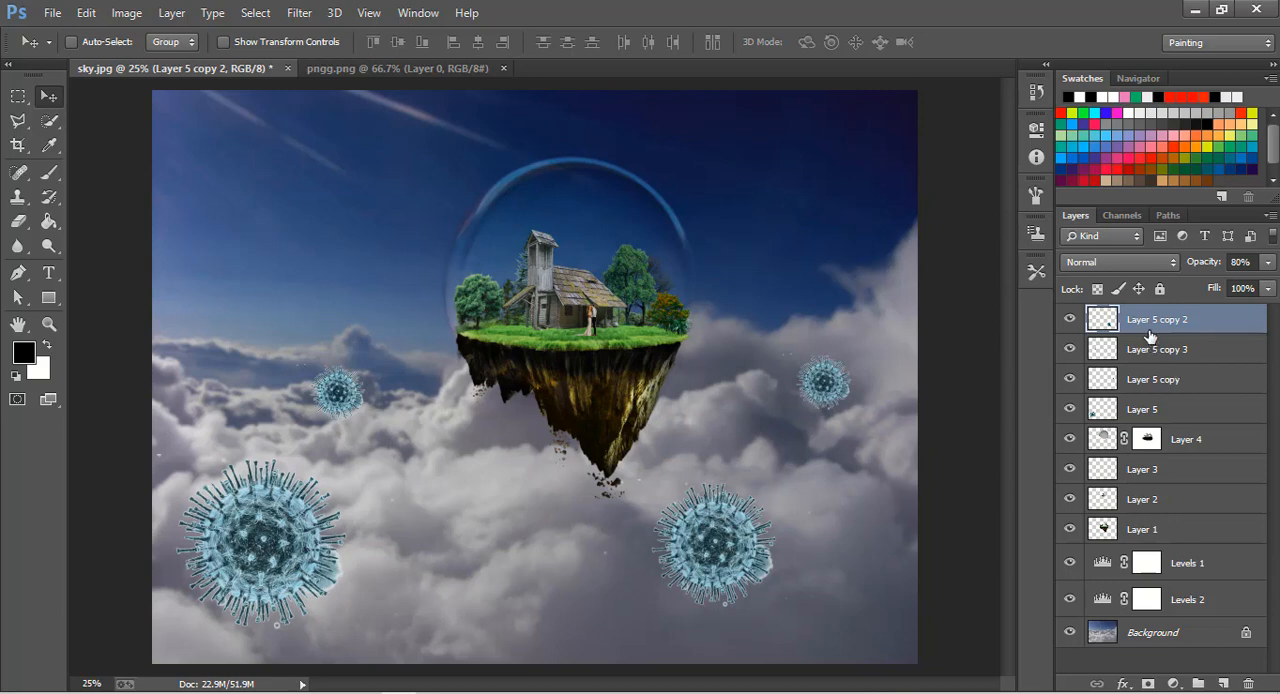
# Group all layers above the Background, from Layer 5 copy 2 down to Levels 2.
pyautogui.press('shift')
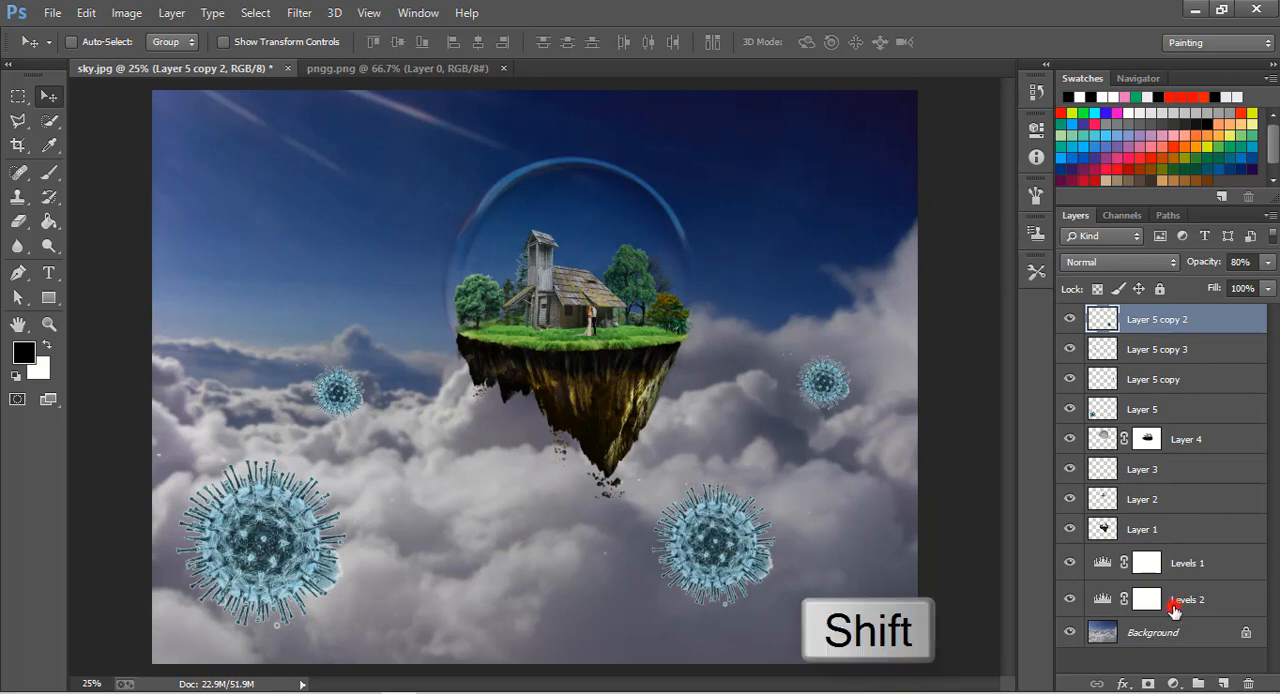
pyautogui.keyDown('shift'); pyautogui.click(1173, 605); pyautogui.keyUp('shift')
pyautogui.hotkey('ctrl', 'g')
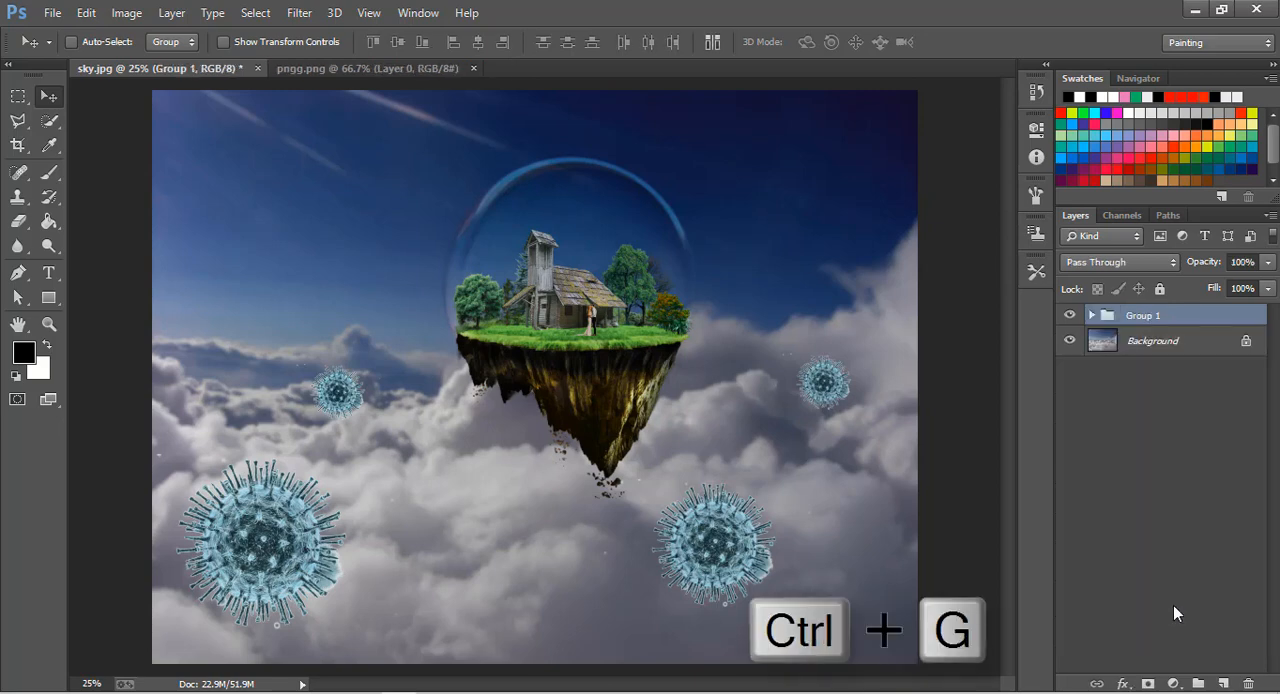
# Toggle the new group's visibility to compare the composite with the original sky, leaving the group shown.
pyautogui.click(1072, 316)
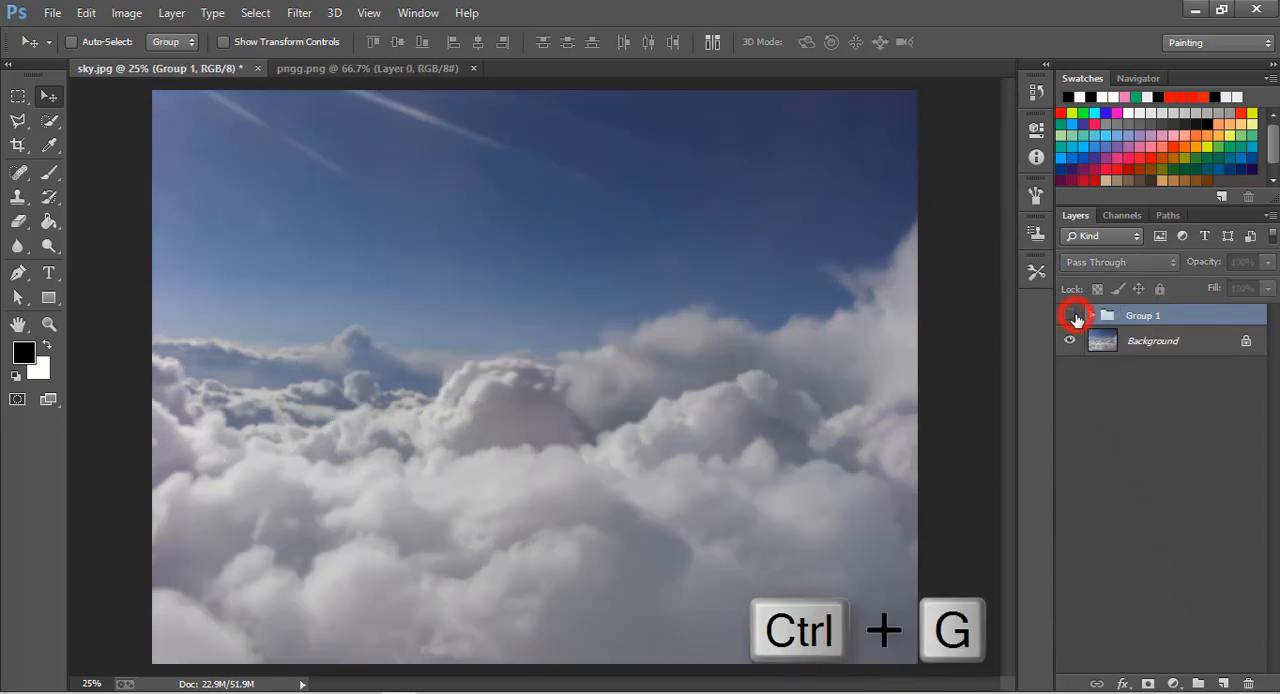
pyautogui.click(1072, 316)
pyautogui.click(1072, 316)
pyautogui.click(1076, 316)
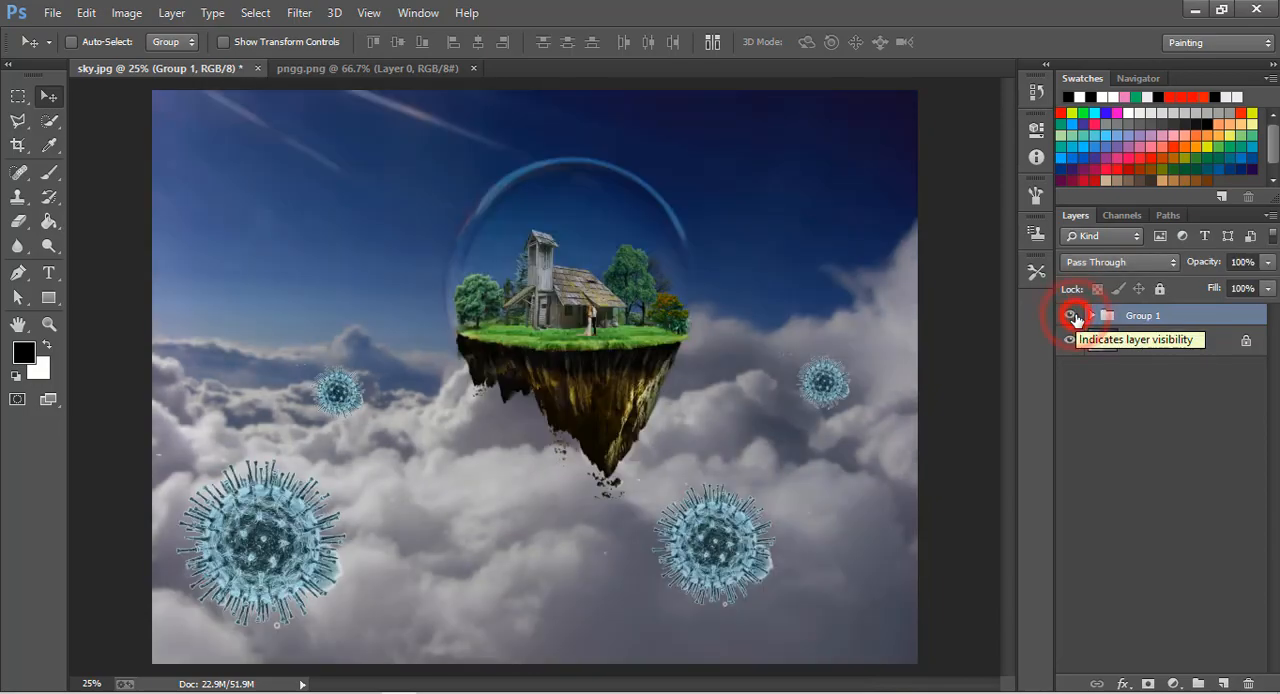